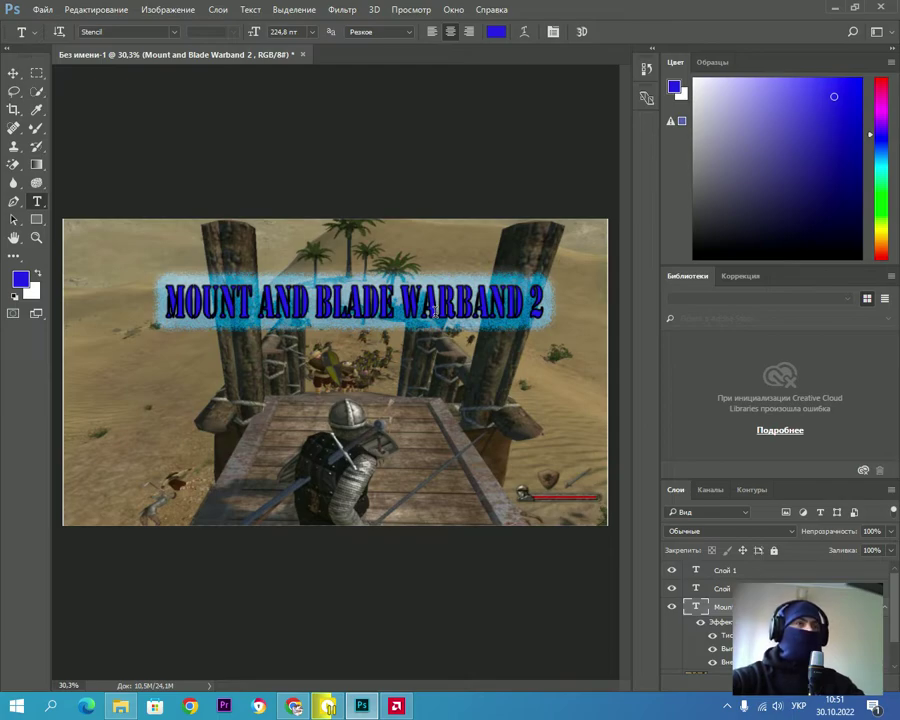
# Minimize Photoshop, with the 'MOUNT AND BLADE WARBAND' banner still open, to show the desktop.
pyautogui.click(833, 7)
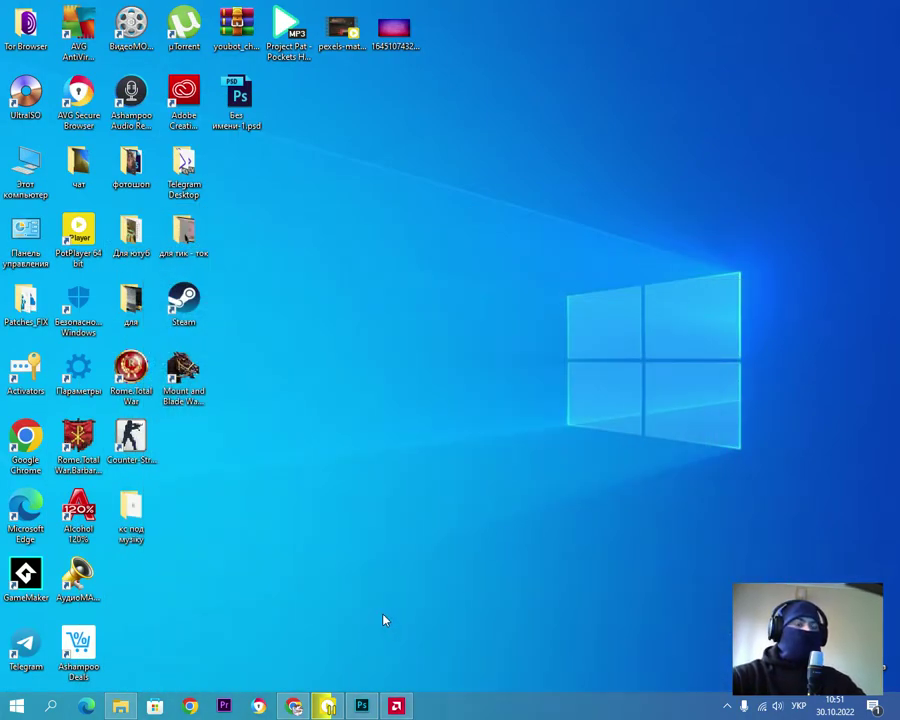
# Restore PotPlayer's Mount & Blade Warband gameplay video and rewind it to 00:00:00.
pyautogui.click(362, 706)
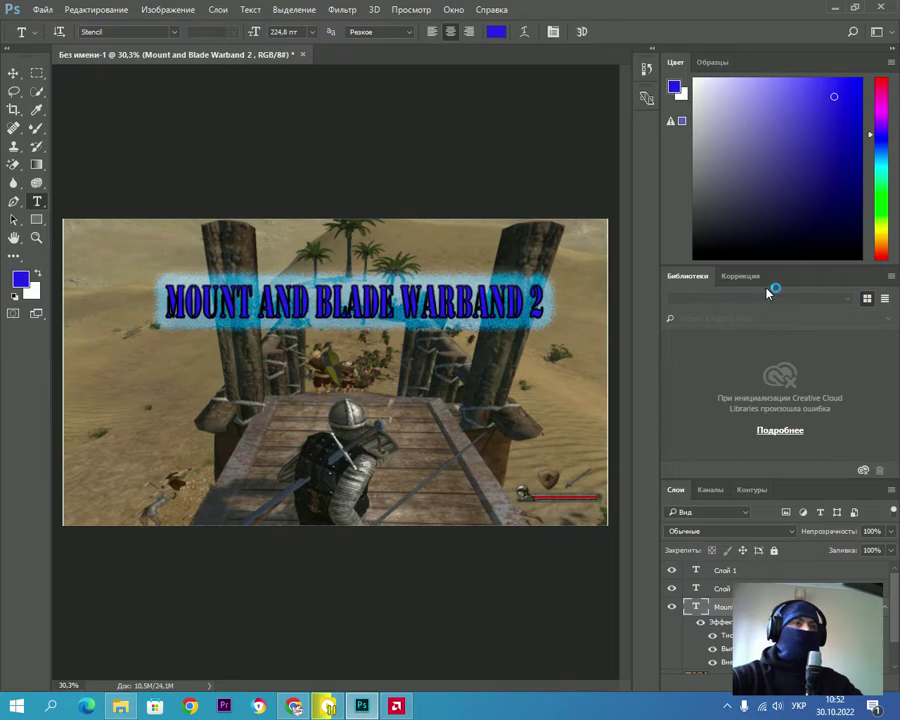
pyautogui.click(833, 8)
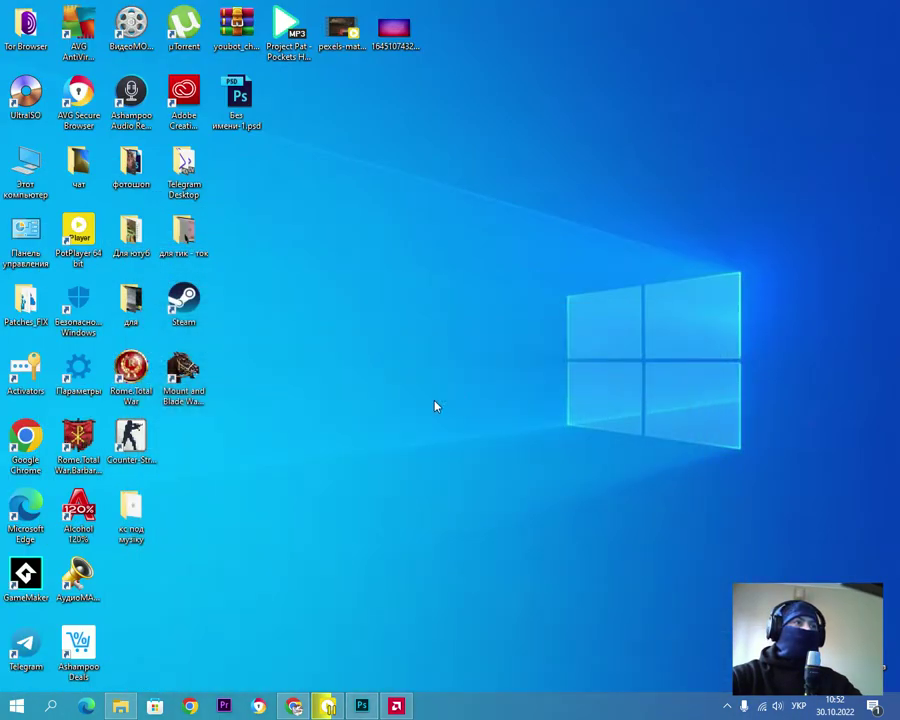
pyautogui.click(327, 706)
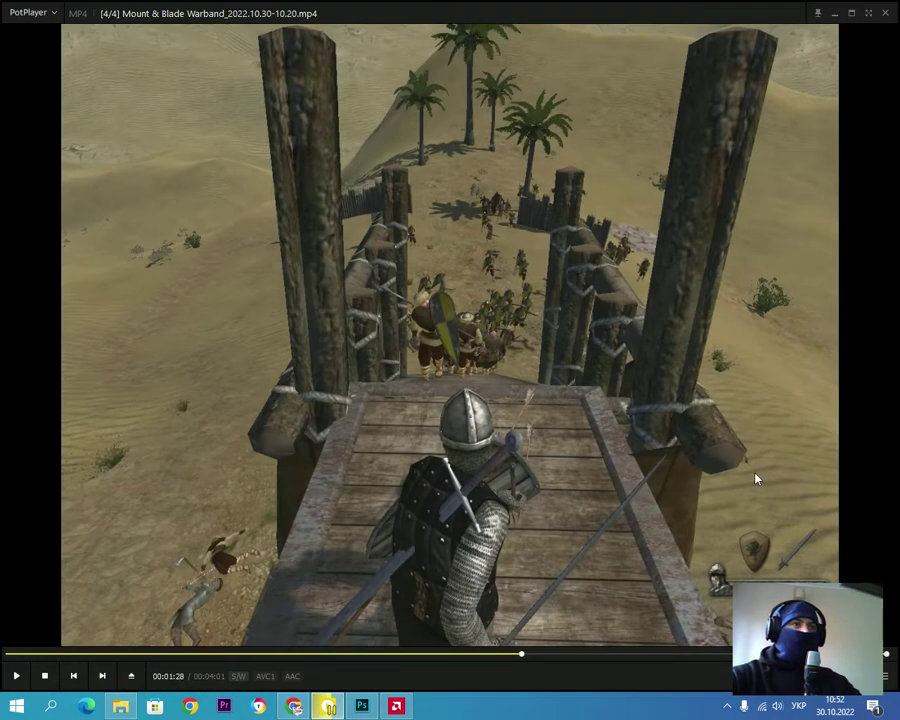
pyautogui.click(24, 654)
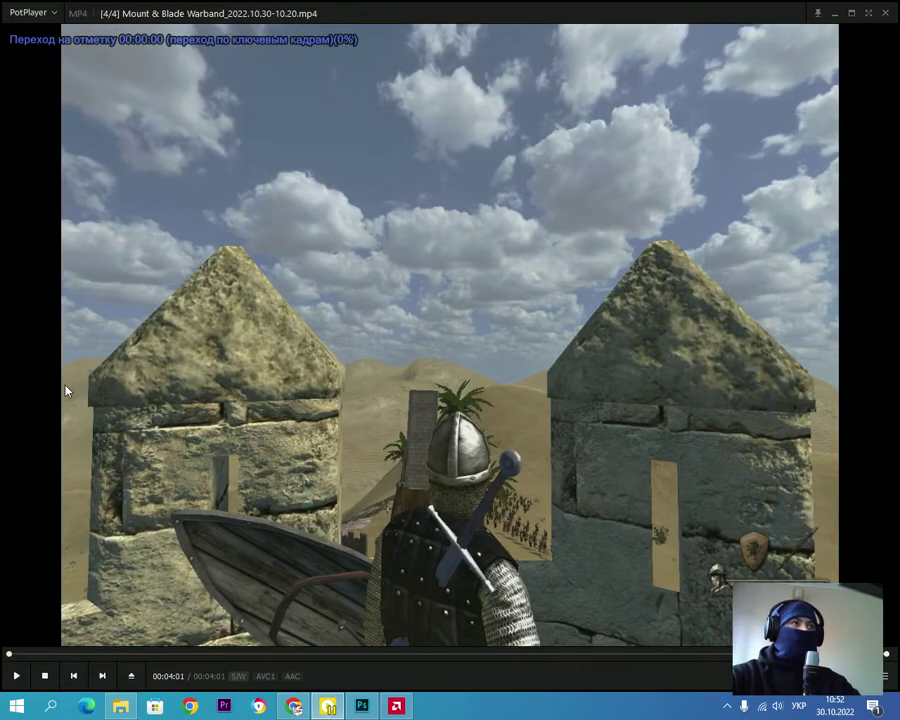
# Pause the gameplay video and scrub forward to the wooden bridge scene.
pyautogui.click(14, 680)
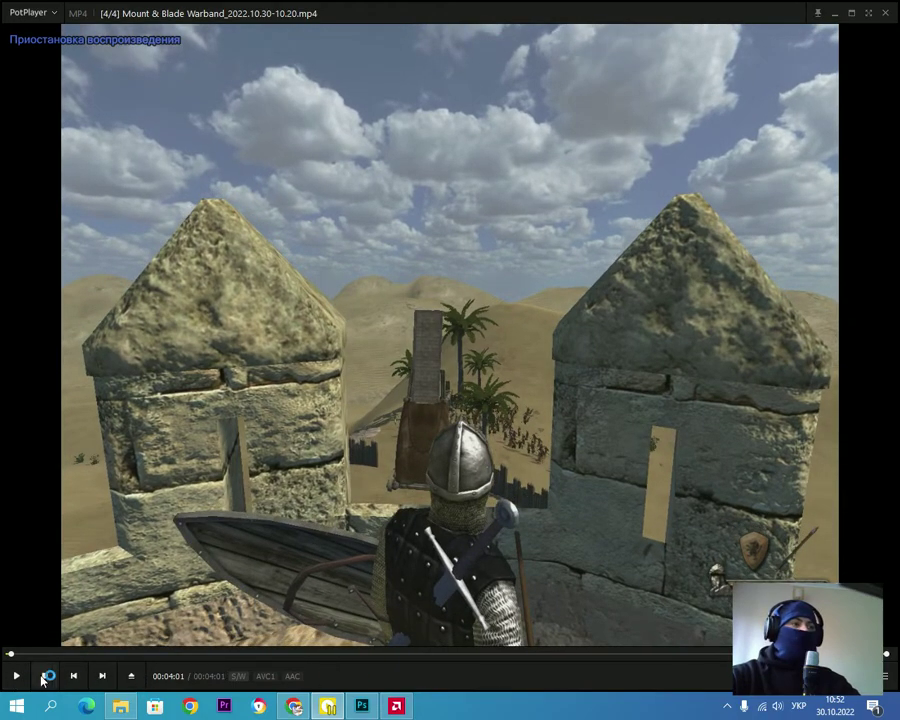
pyautogui.moveTo(13, 656); pyautogui.dragTo(186, 660)
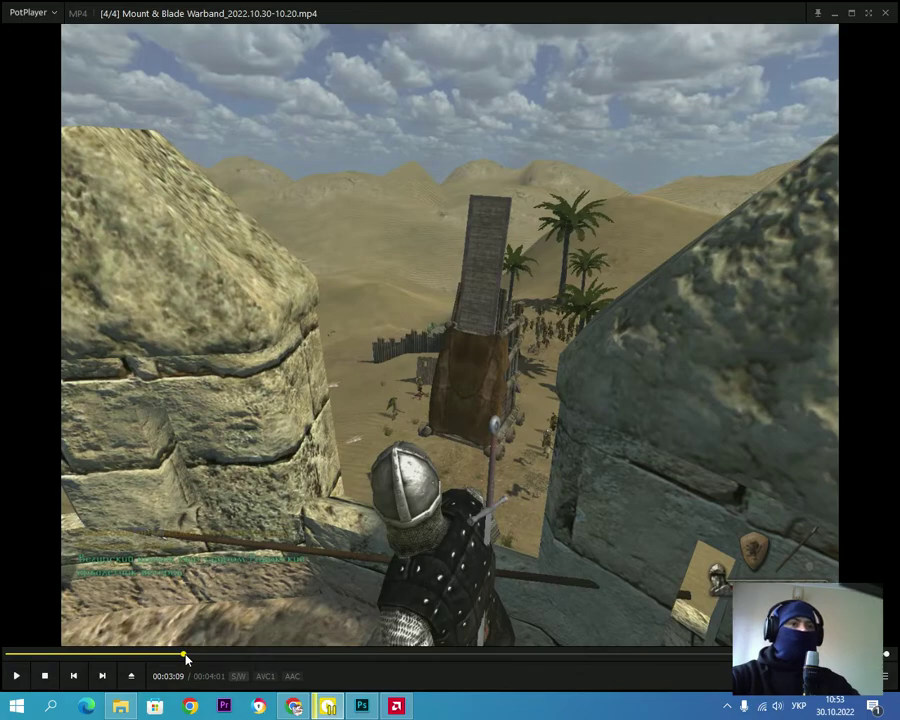
pyautogui.moveTo(185, 657)
pyautogui.mouseDown()
pyautogui.moveTo(376, 662)
pyautogui.moveTo(522, 652)
pyautogui.moveTo(506, 657)
pyautogui.mouseUp()
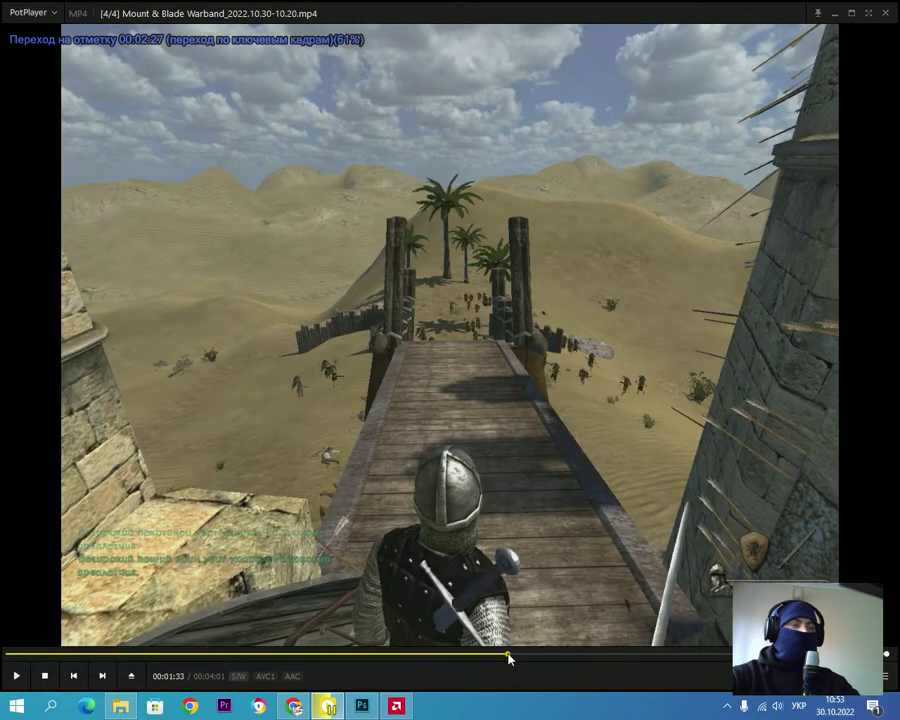
pyautogui.moveTo(507, 657); pyautogui.dragTo(520, 657)
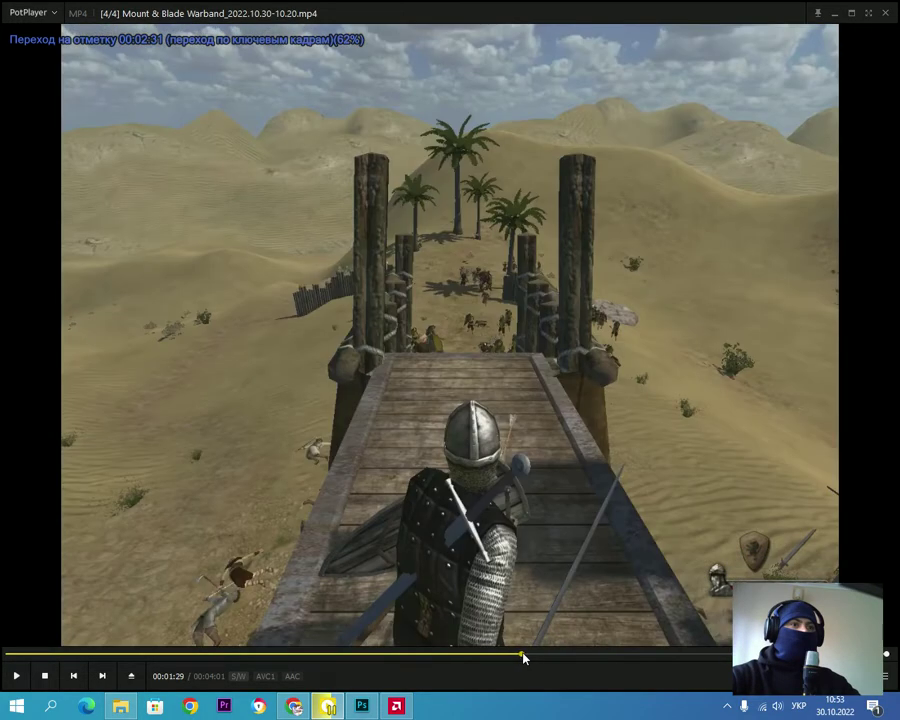
# Settle the paused video on the bridge frame at 00:01:27 and minimize PotPlayer.
pyautogui.moveTo(521, 657); pyautogui.dragTo(523, 657)
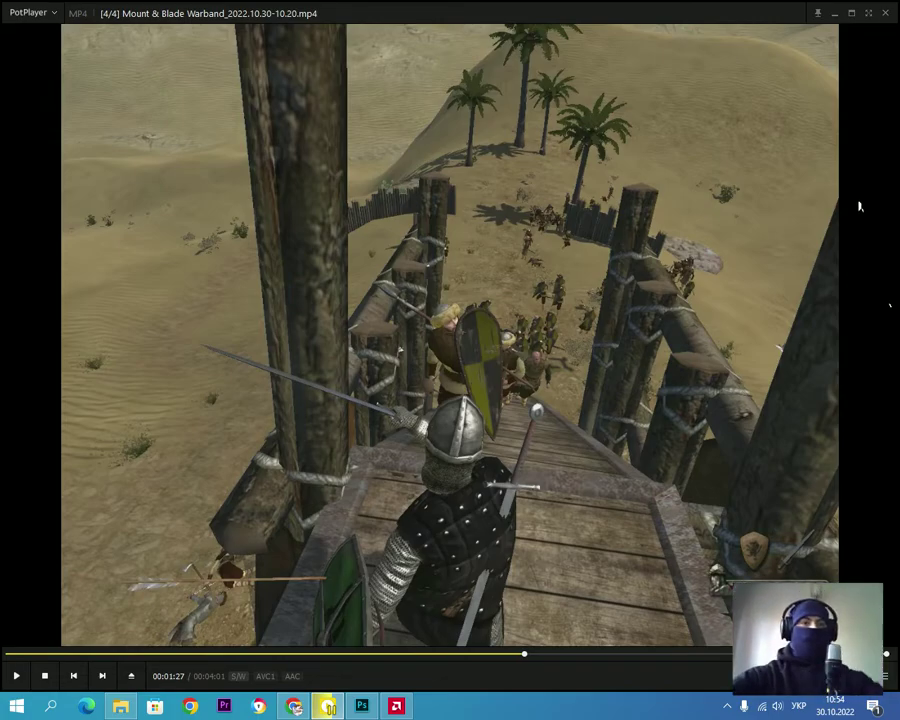
pyautogui.click(836, 14)
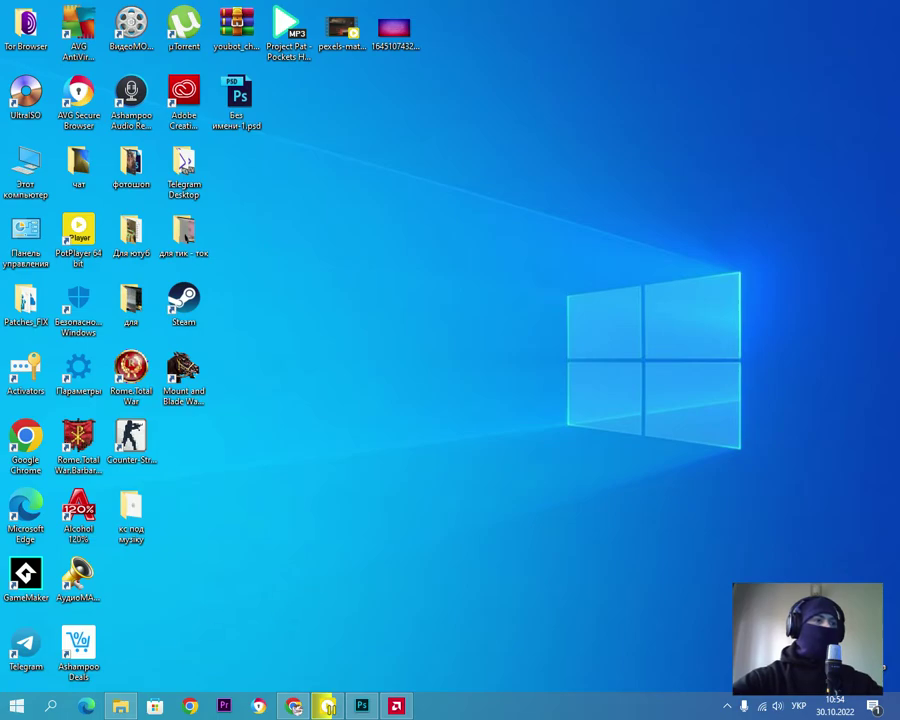
# Launch Paint by searching 'pain' in the Start menu.
pyautogui.click(9, 709)
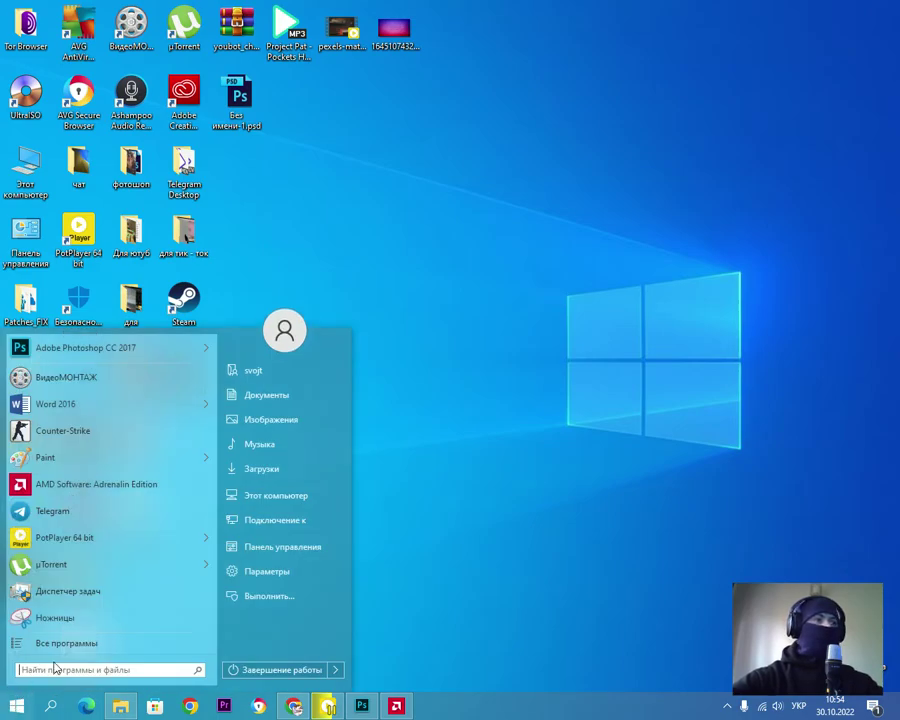
pyautogui.hotkey('alt', 'shift')
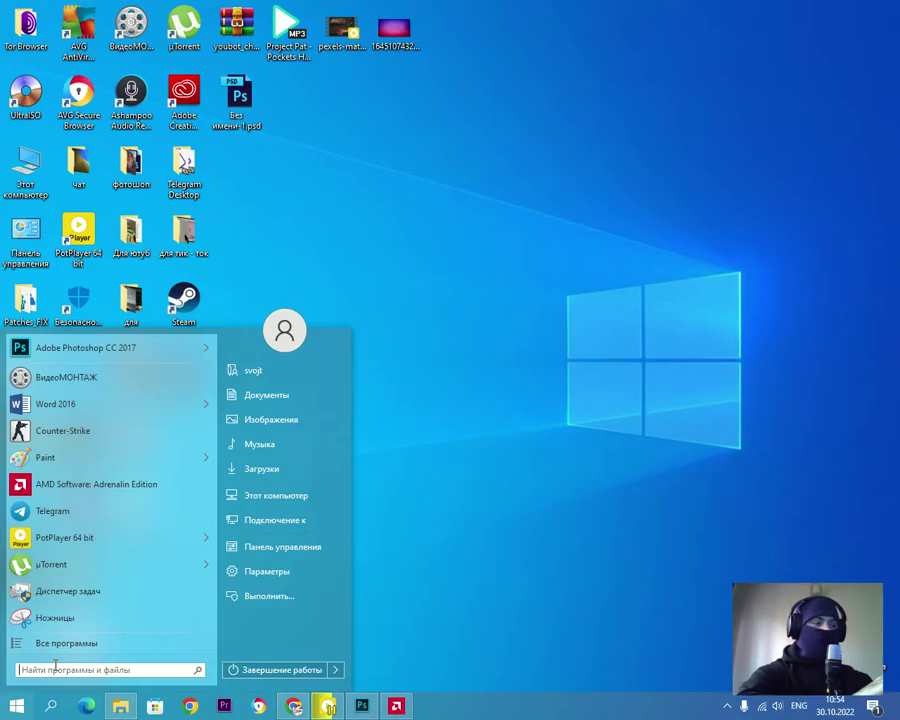
pyautogui.write('pa')
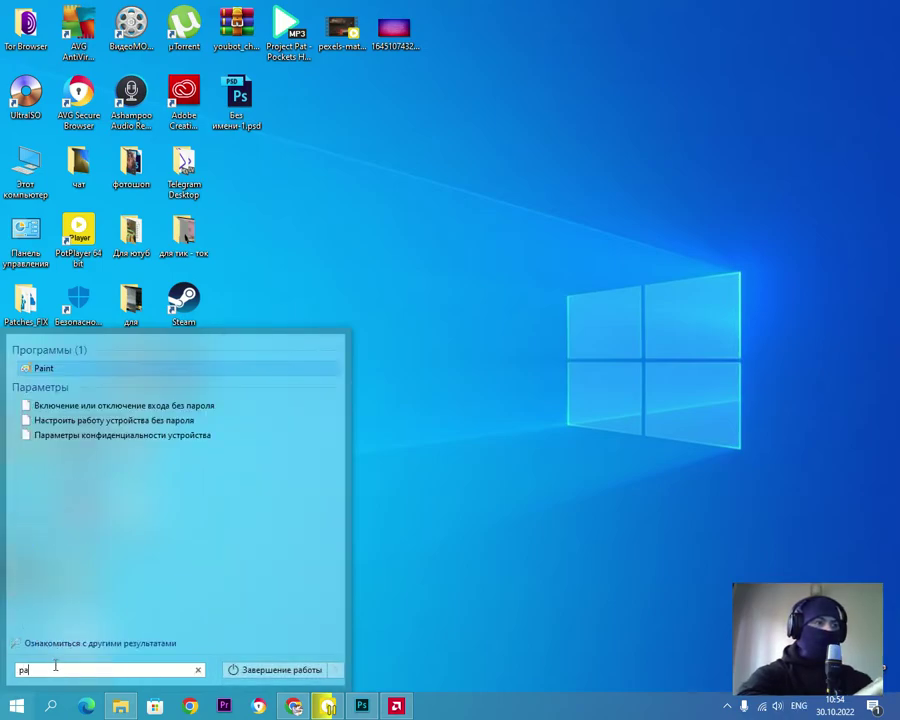
pyautogui.write('in')
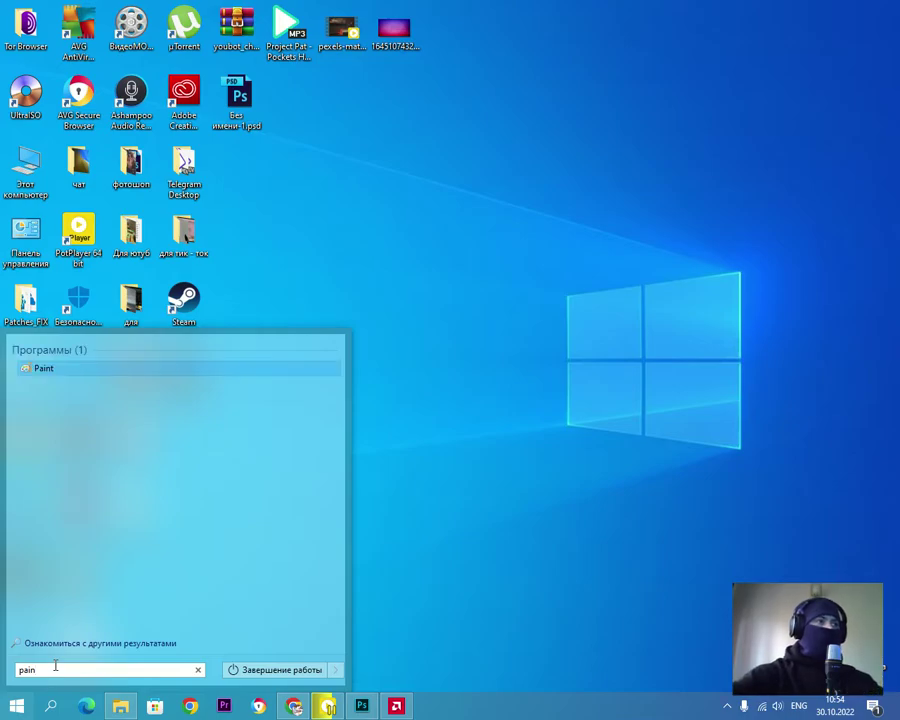
pyautogui.click(44, 369)
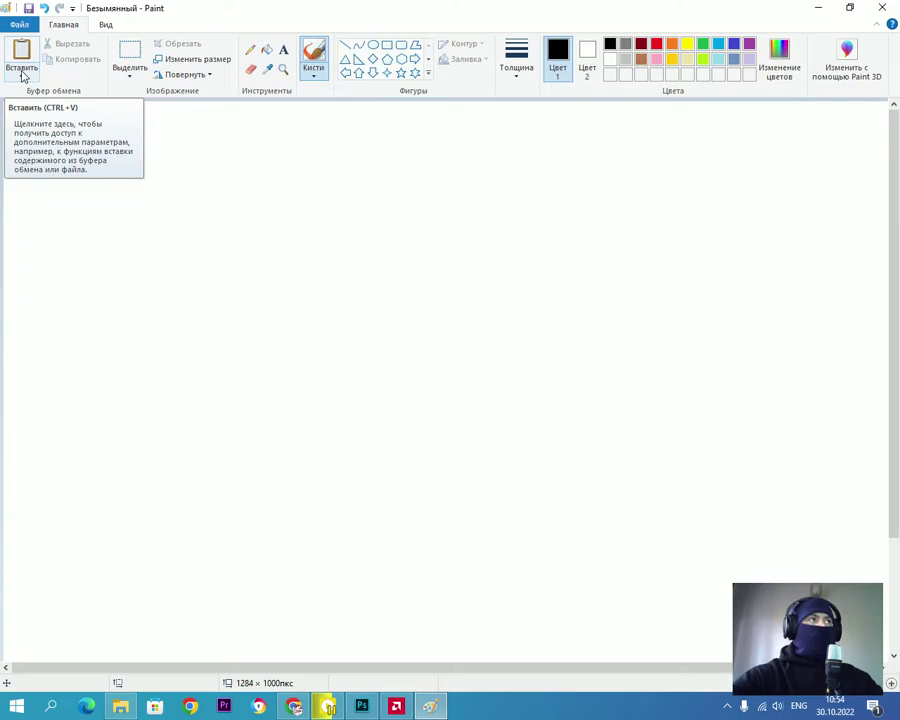
pyautogui.click(23, 76)
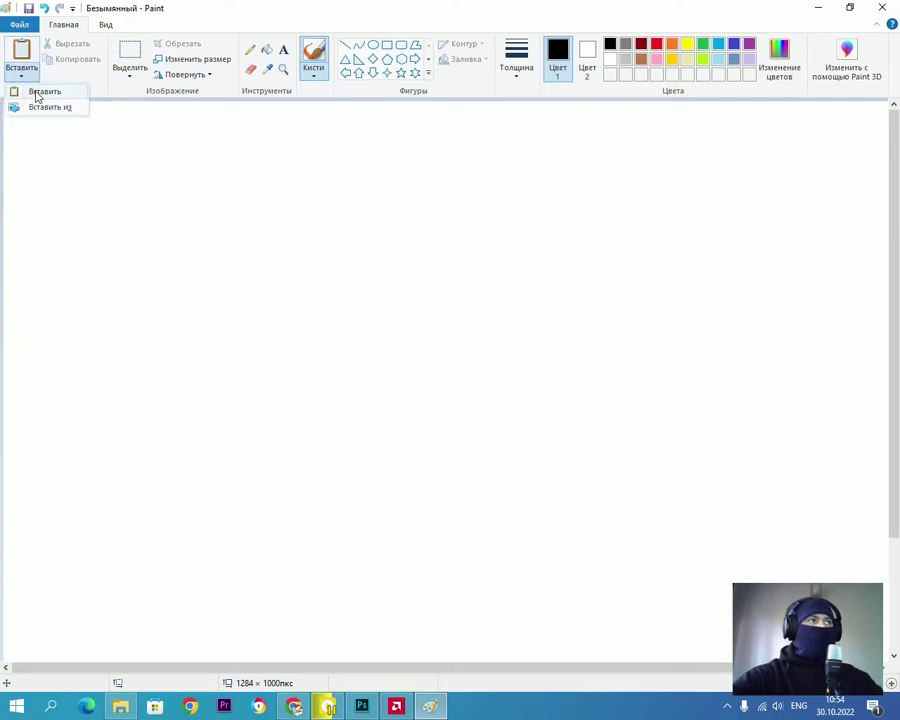
pyautogui.click(38, 92)
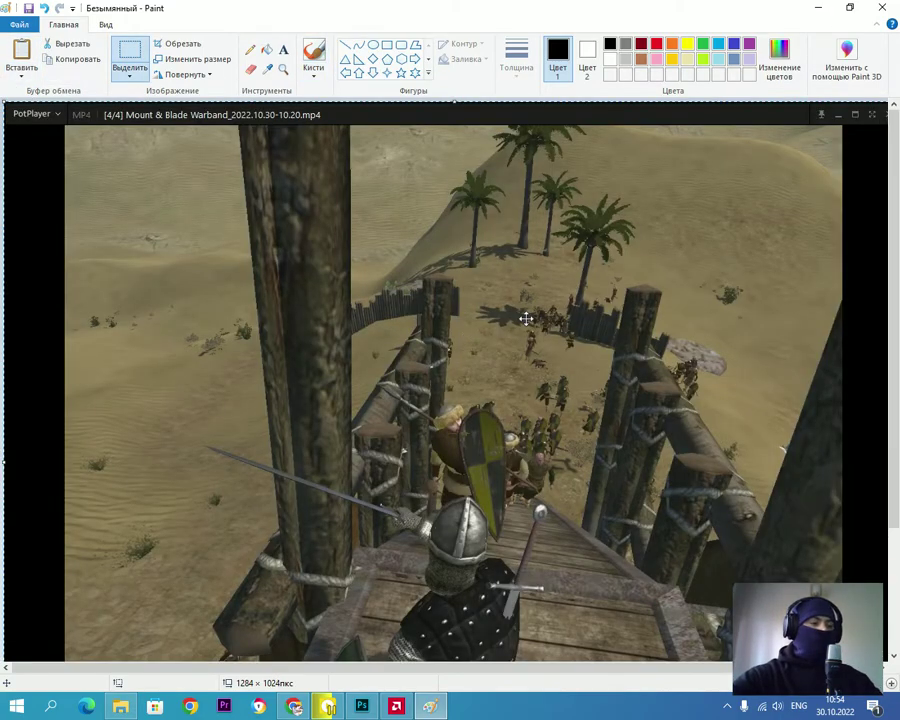
pyautogui.scroll(-1, 528, 308)
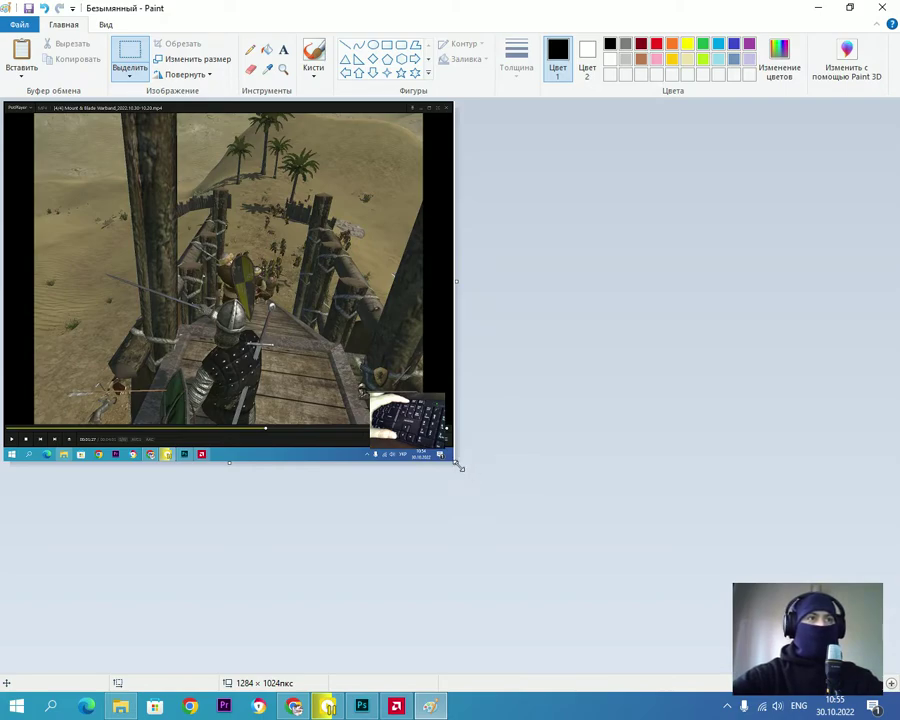
pyautogui.moveTo(458, 463)
pyautogui.mouseDown()
pyautogui.moveTo(433, 428)
pyautogui.moveTo(465, 477)
pyautogui.mouseUp()
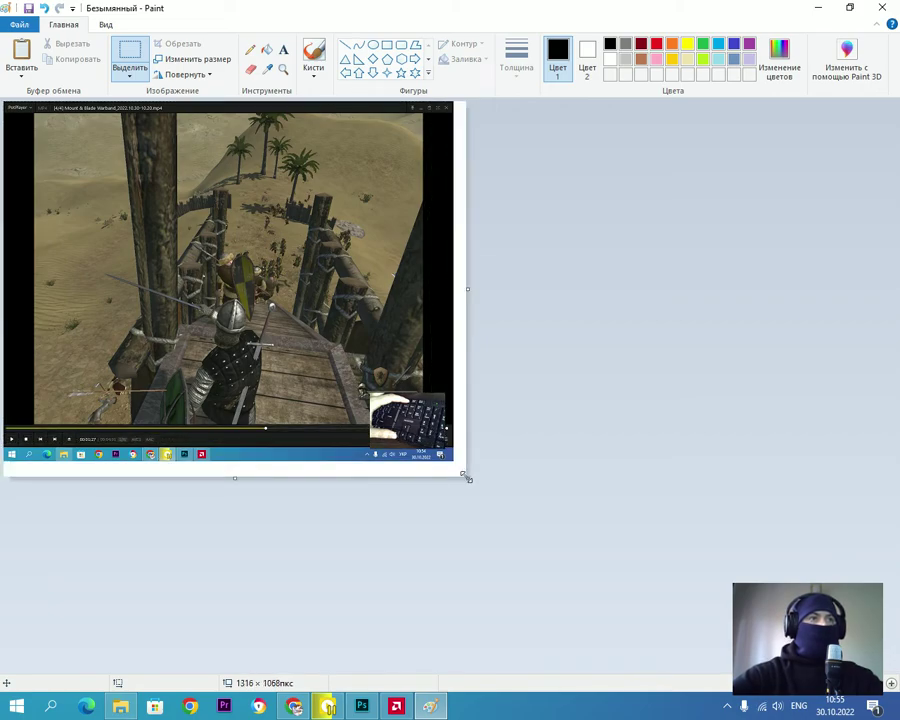
pyautogui.moveTo(465, 477); pyautogui.dragTo(433, 424)
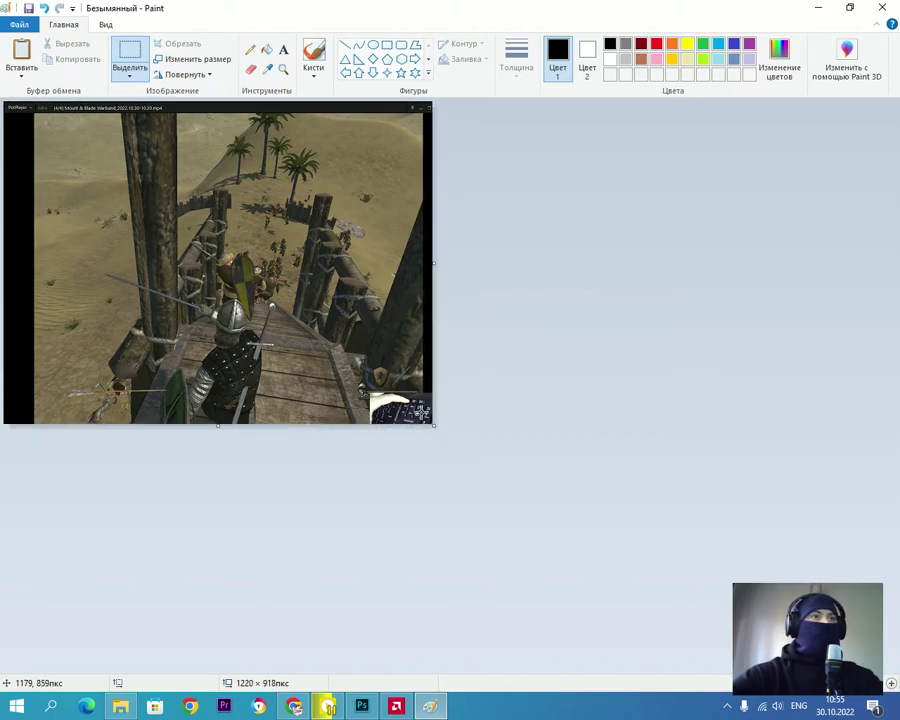
pyautogui.moveTo(437, 425); pyautogui.dragTo(424, 426)
pyautogui.moveTo(5, 424); pyautogui.dragTo(76, 428)
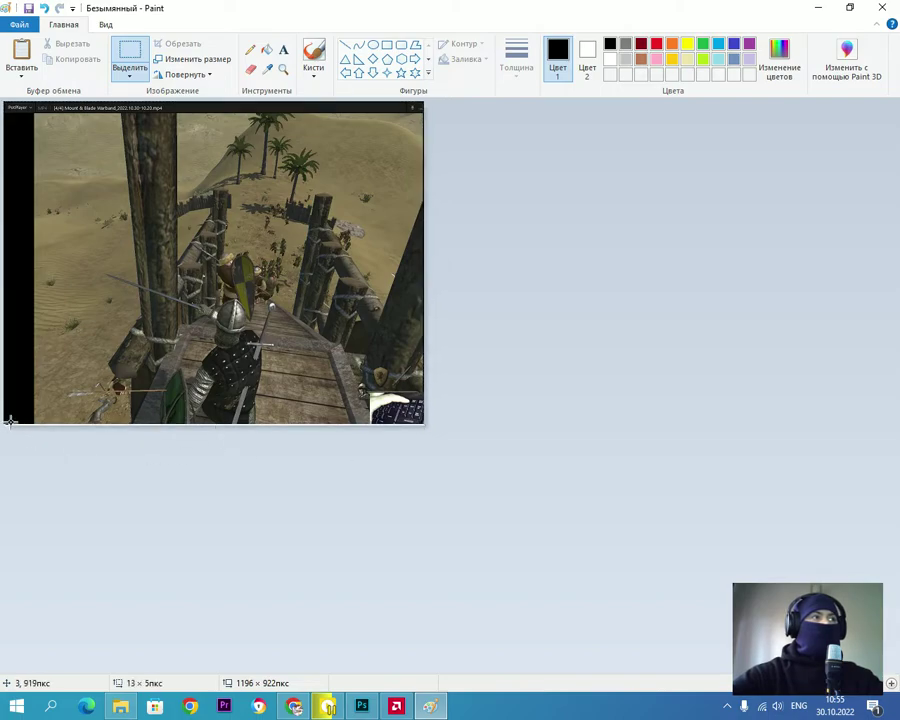
pyautogui.click(105, 454)
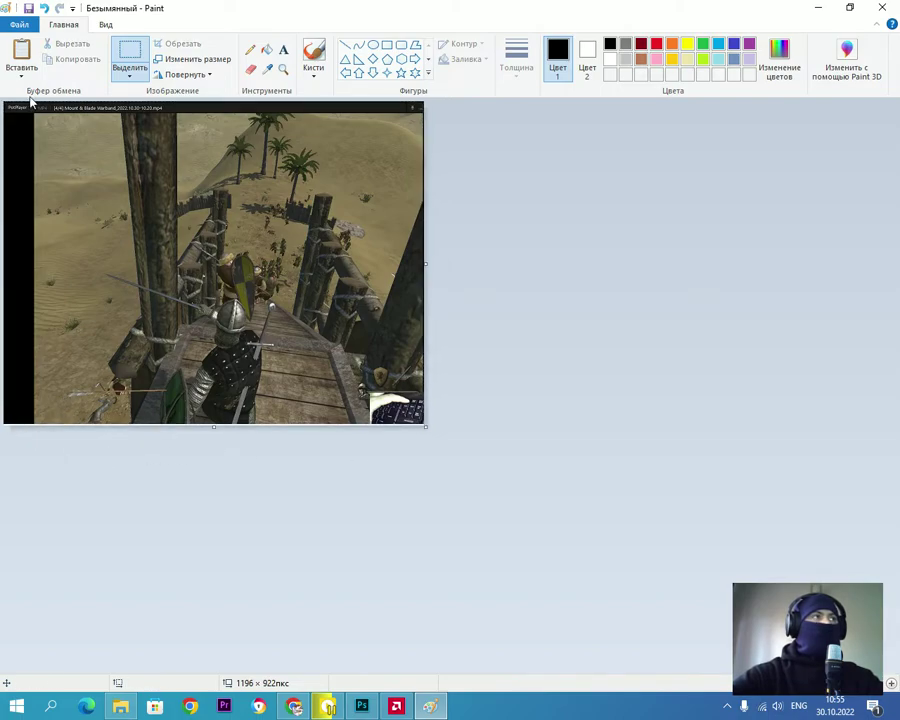
pyautogui.moveTo(424, 426); pyautogui.dragTo(427, 427)
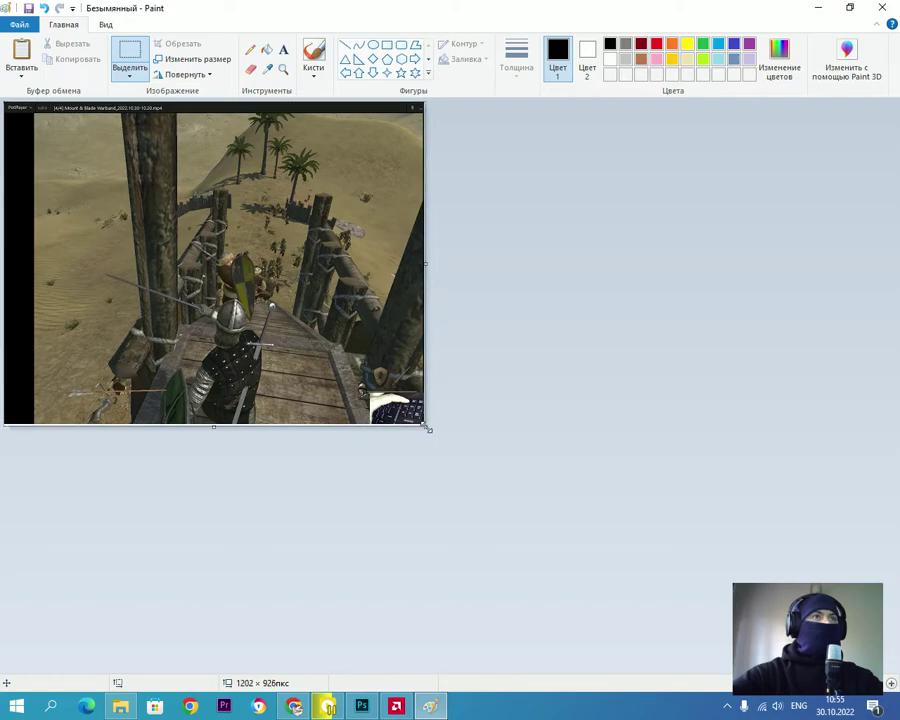
pyautogui.moveTo(291, 123); pyautogui.dragTo(300, 141)
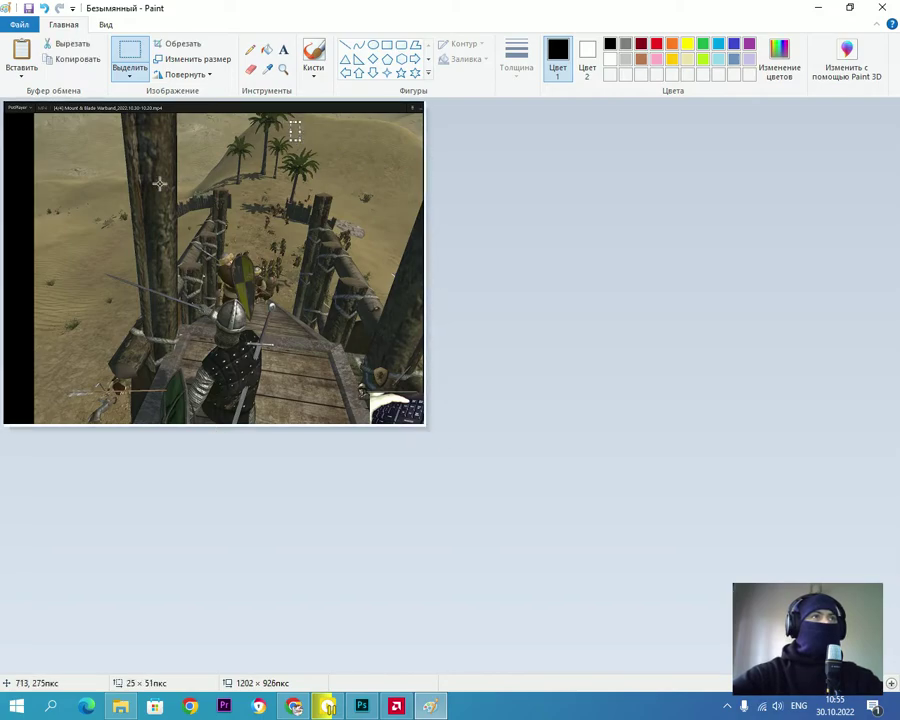
pyautogui.click(45, 9)
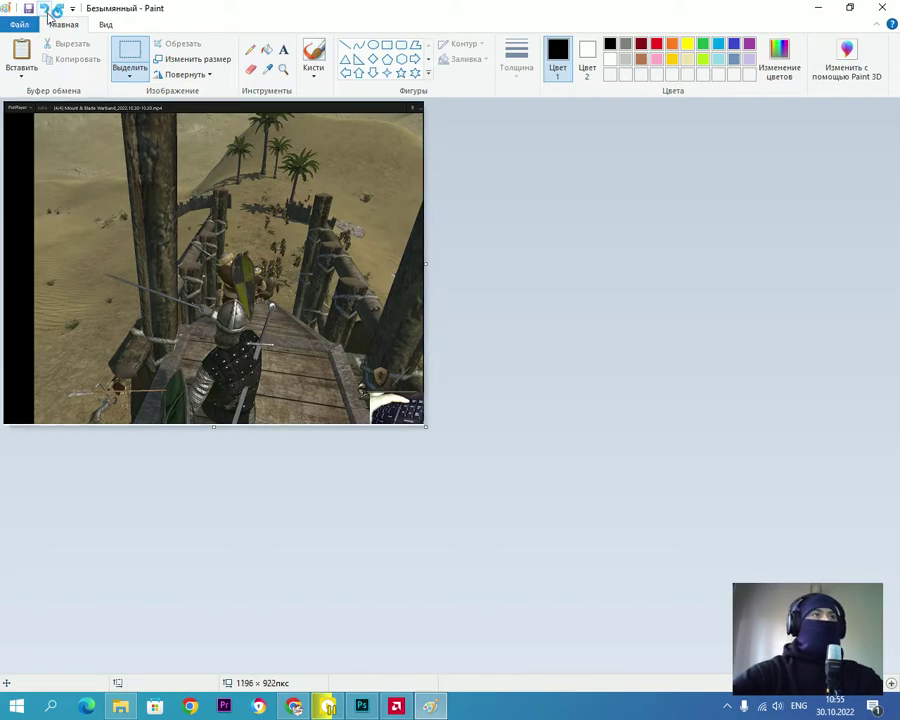
pyautogui.click(46, 10)
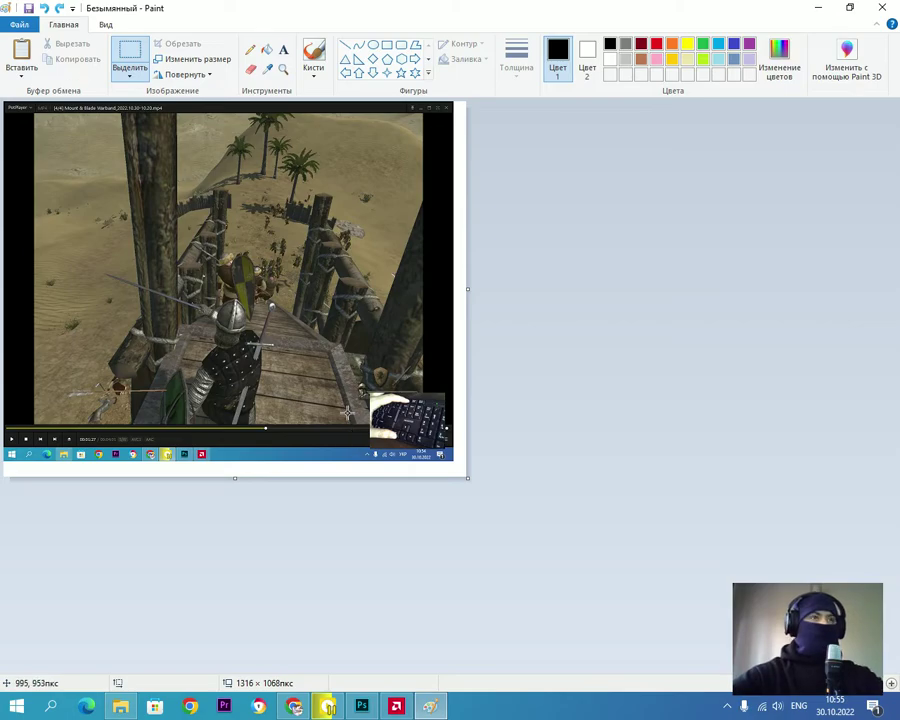
pyautogui.click(44, 8)
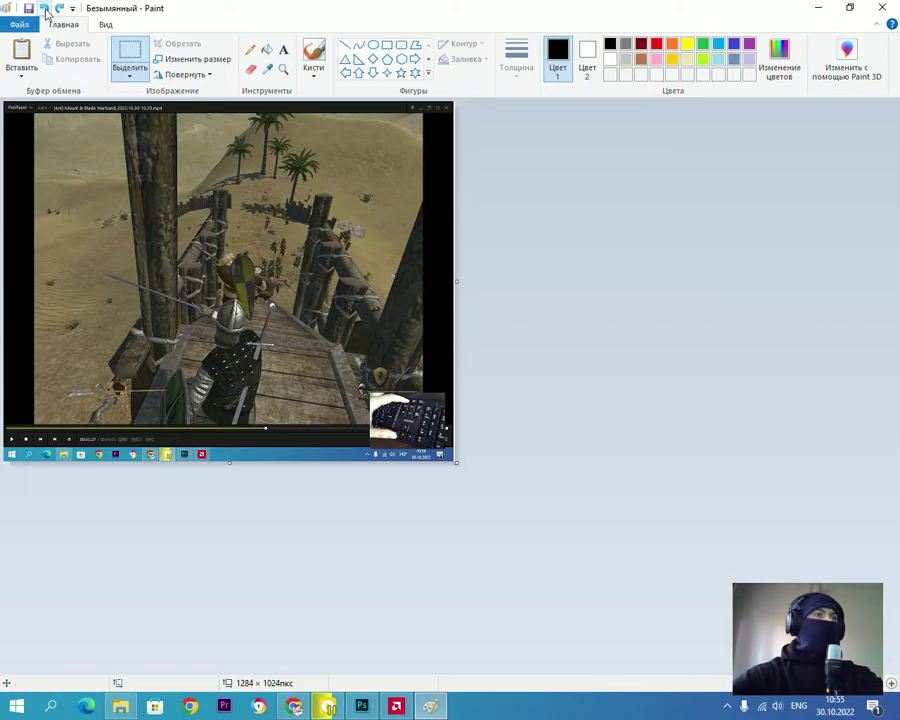
# Capture the paused 00:01:27 gameplay frame full screen in PotPlayer, then return to Paint.
pyautogui.click(328, 706)
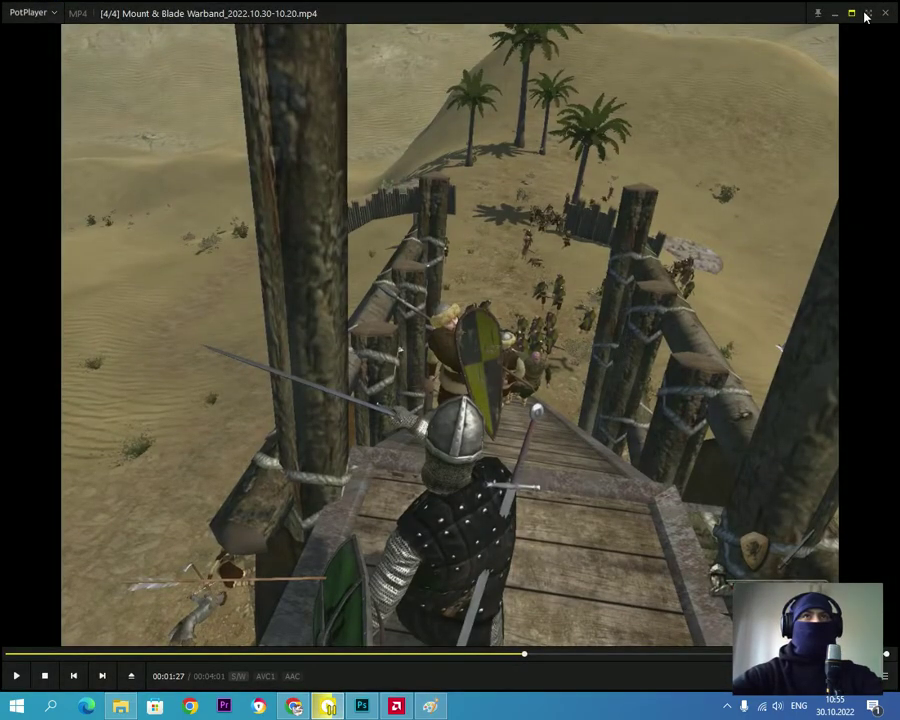
pyautogui.click(865, 16)
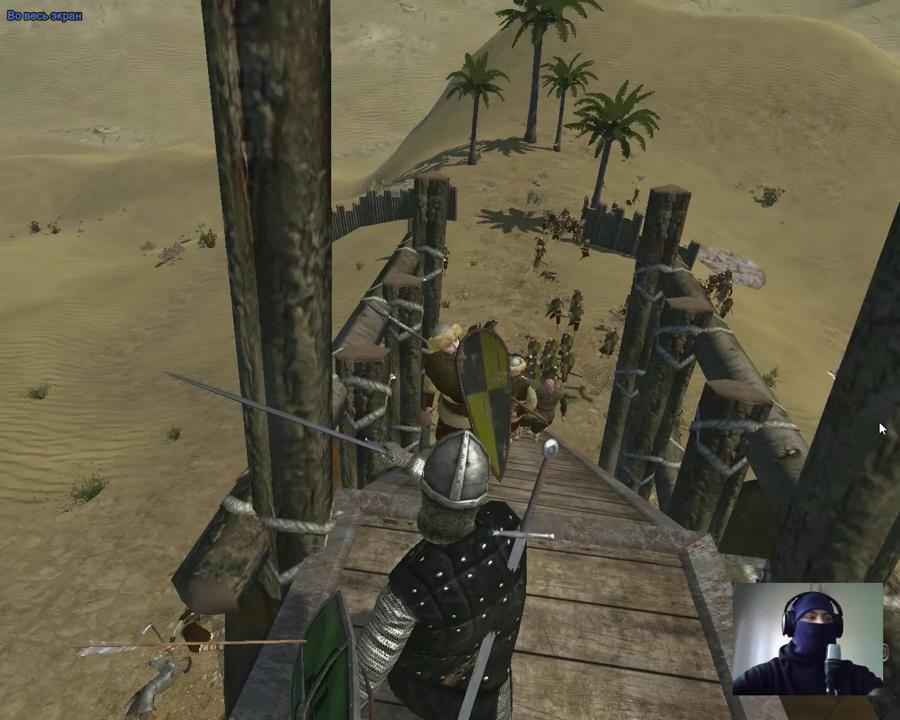
pyautogui.click(866, 15)
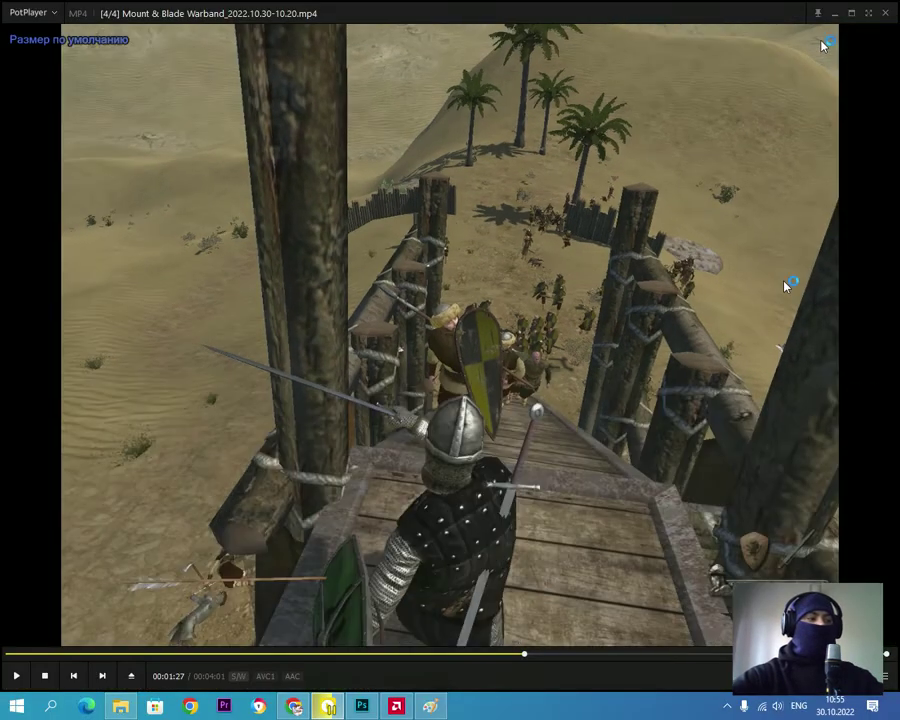
pyautogui.click(869, 14)
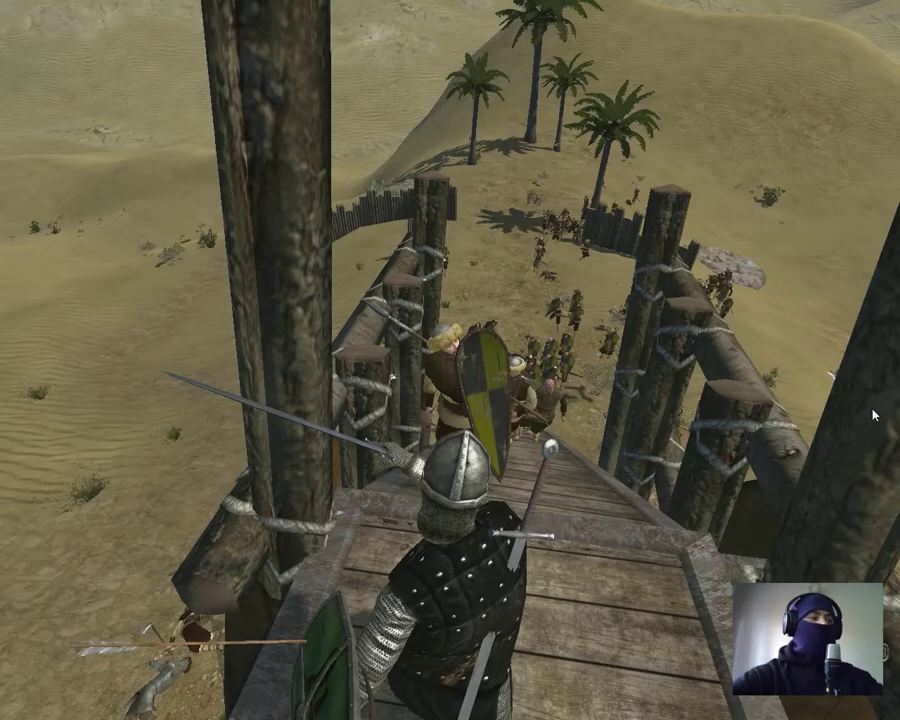
pyautogui.doubleClick(778, 358)
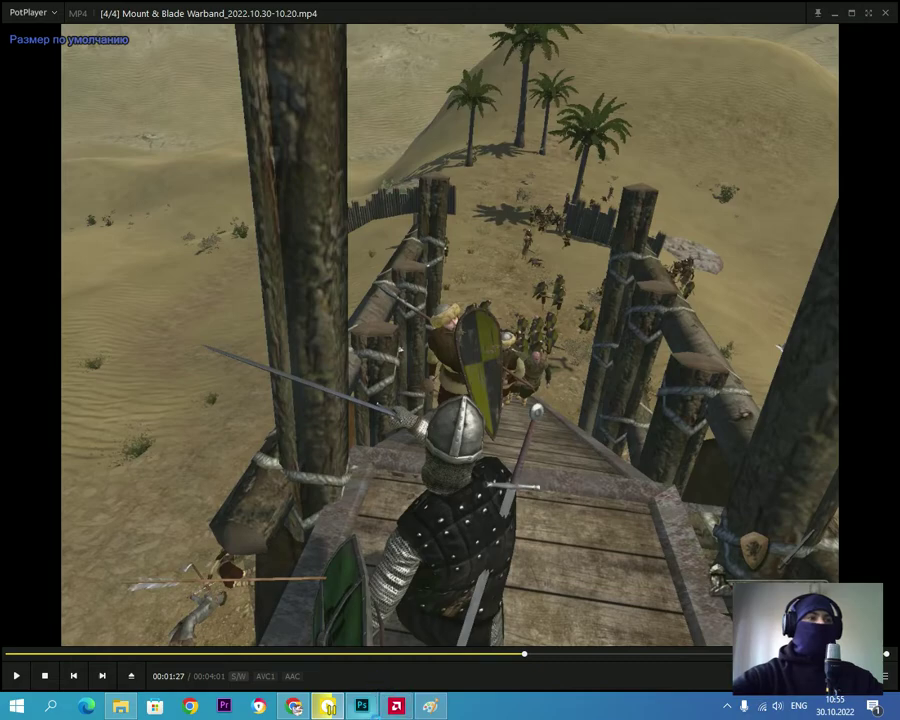
pyautogui.click(361, 706)
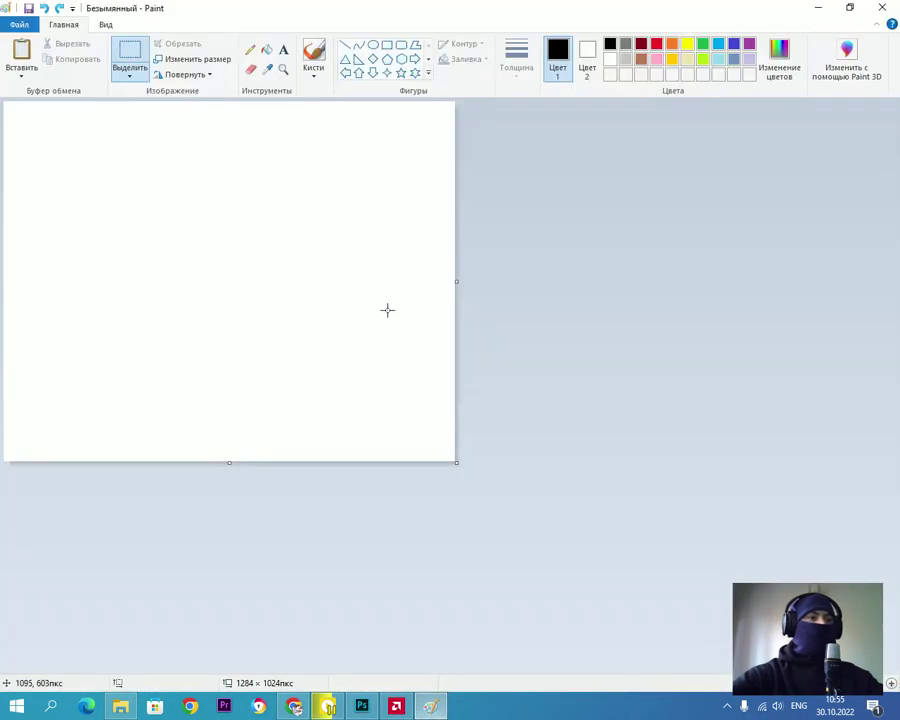
# Paste the game screenshot into Paint and trim the canvas to 1280 × 1024 px.
pyautogui.click(21, 76)
pyautogui.click(27, 91)
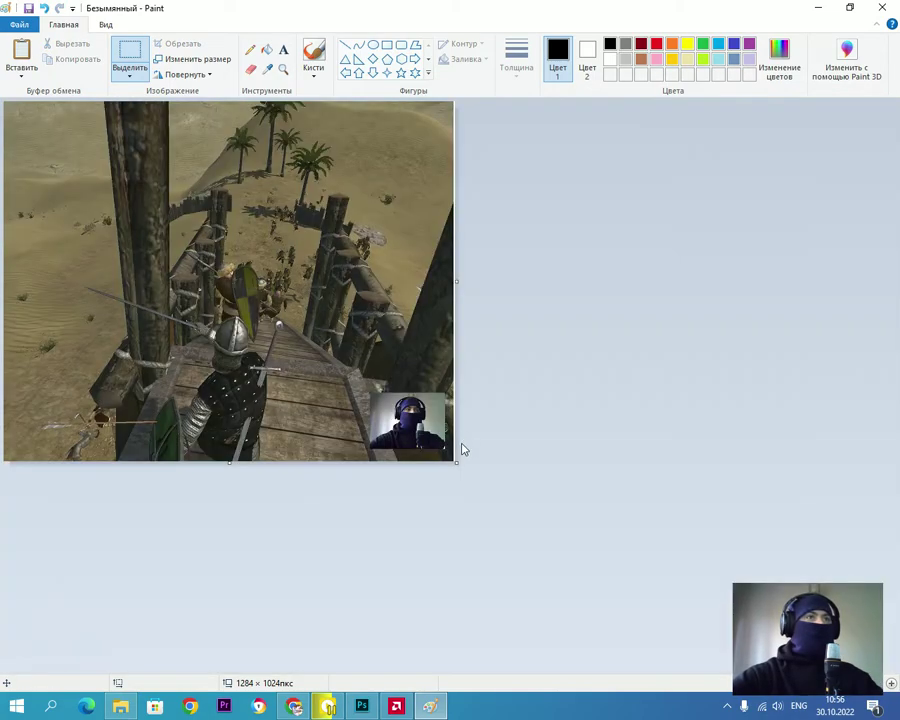
pyautogui.click(455, 462)
pyautogui.moveTo(456, 465)
pyautogui.mouseDown()
pyautogui.moveTo(455, 480)
pyautogui.moveTo(459, 472)
pyautogui.mouseUp()
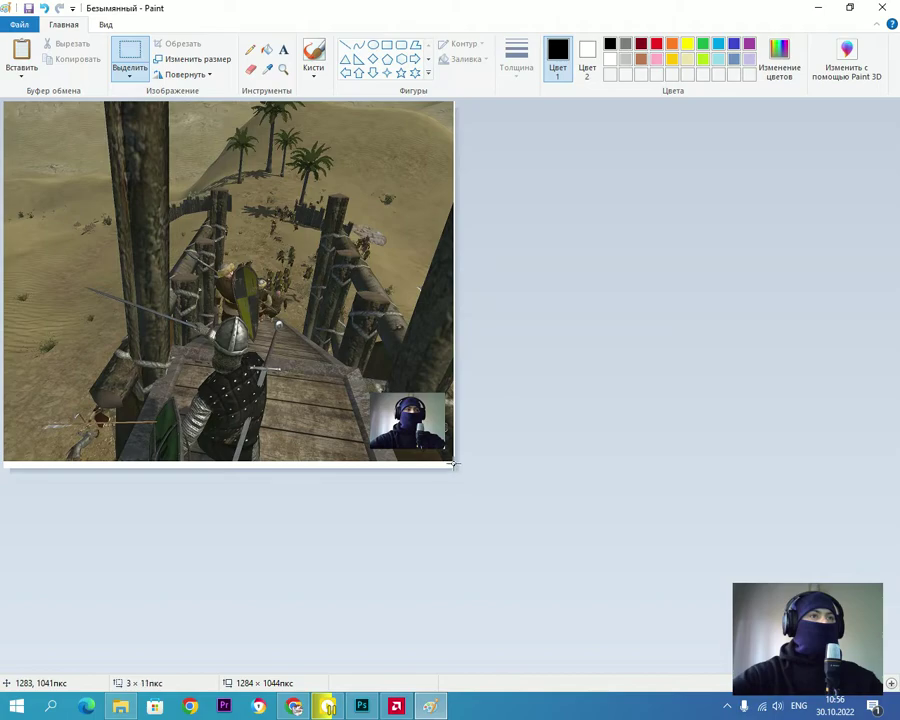
pyautogui.click(472, 482)
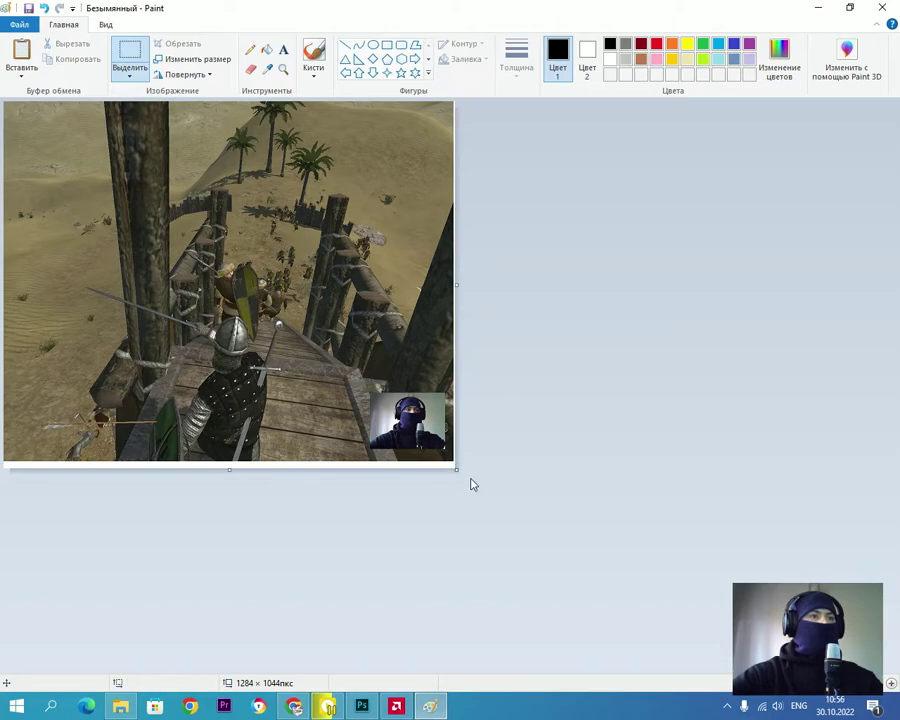
pyautogui.moveTo(455, 467); pyautogui.dragTo(455, 463)
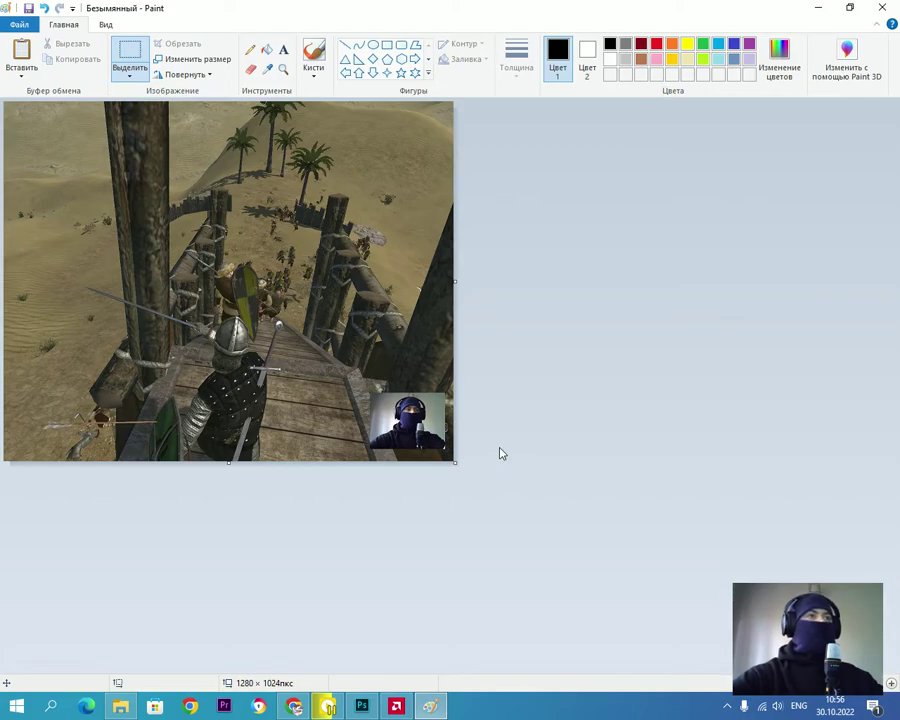
pyautogui.click(20, 25)
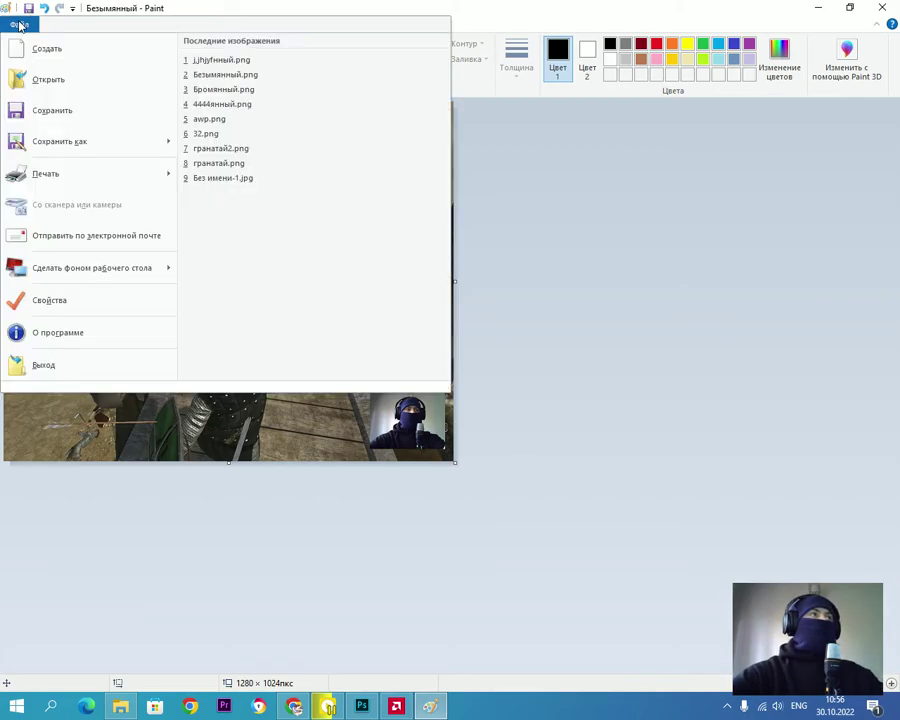
# Save the screenshot to the Desktop as PNG 'картинка для фотошоп' and minimize Paint.
pyautogui.click(76, 142)
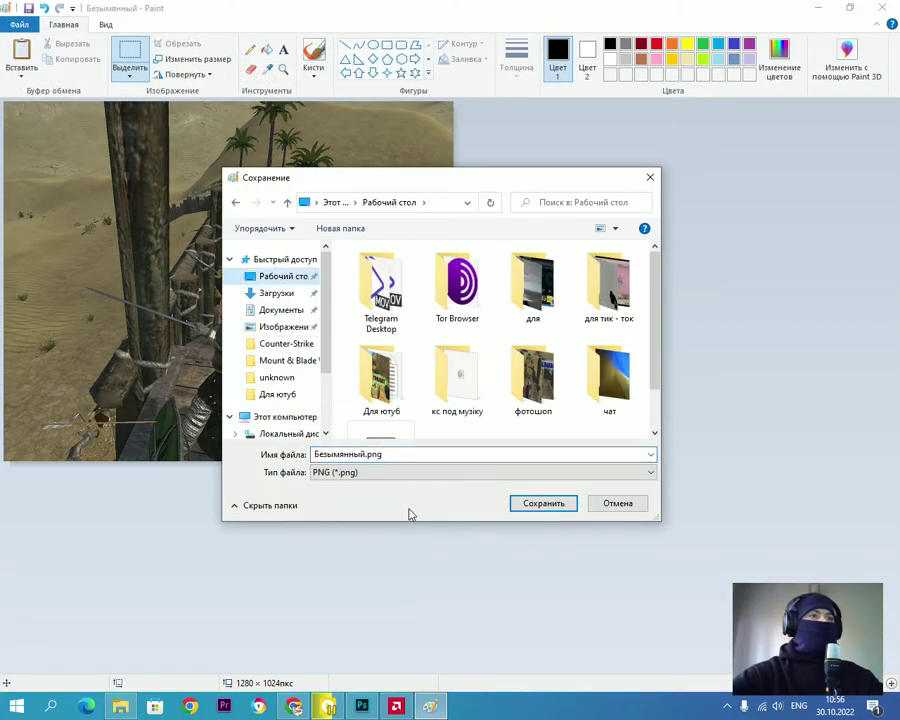
pyautogui.click(387, 455)
pyautogui.moveTo(362, 455); pyautogui.dragTo(314, 455)
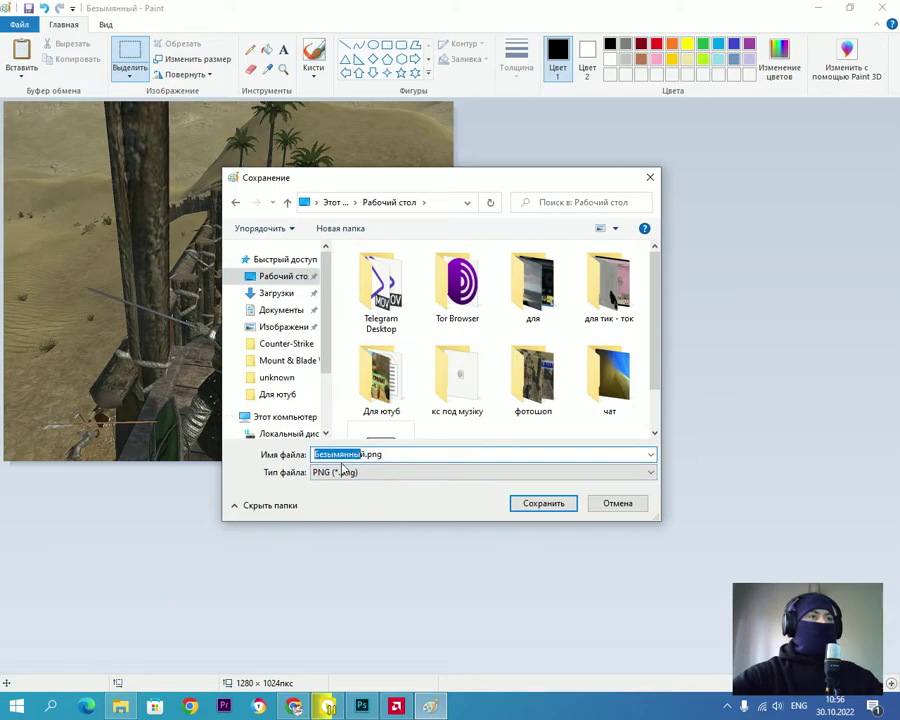
pyautogui.write('rfhnb')
pyautogui.press('BackSpace')
pyautogui.press('BackSpace')
pyautogui.press('BackSpace')
pyautogui.press('BackSpace')
pyautogui.press('BackSpace')
pyautogui.hotkey('alt', 'shift')
pyautogui.write('картинка ')
pyautogui.write('для')
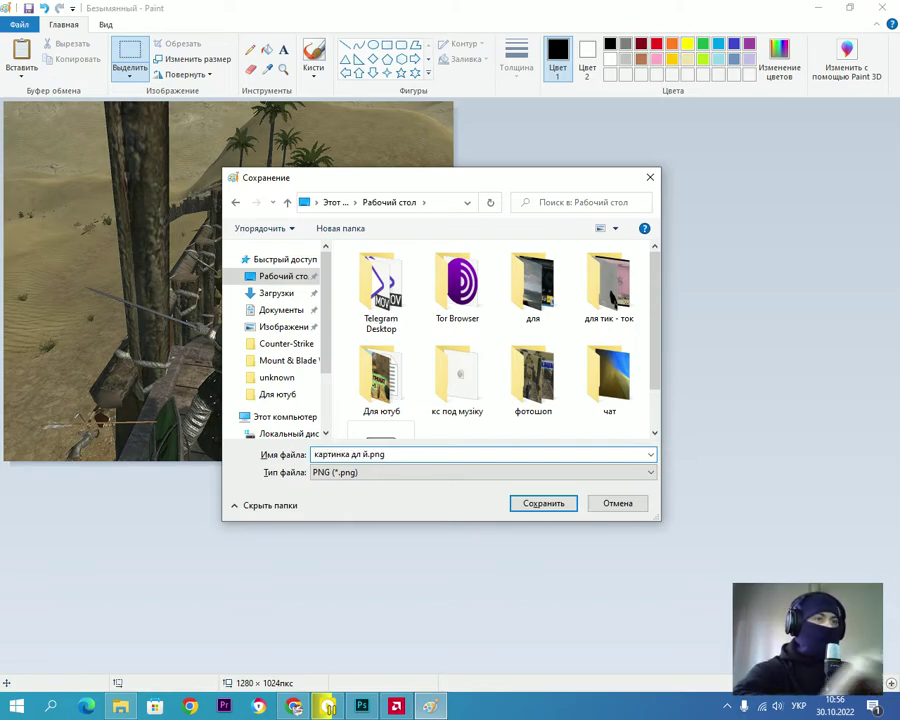
pyautogui.write(' фотошоп')
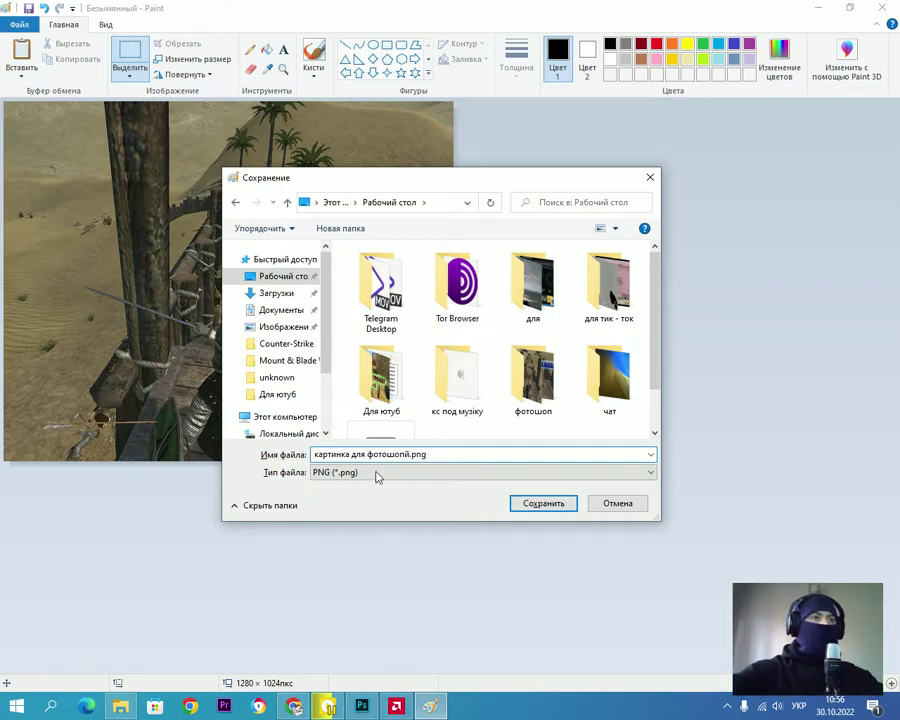
pyautogui.click(376, 472)
pyautogui.click(572, 506)
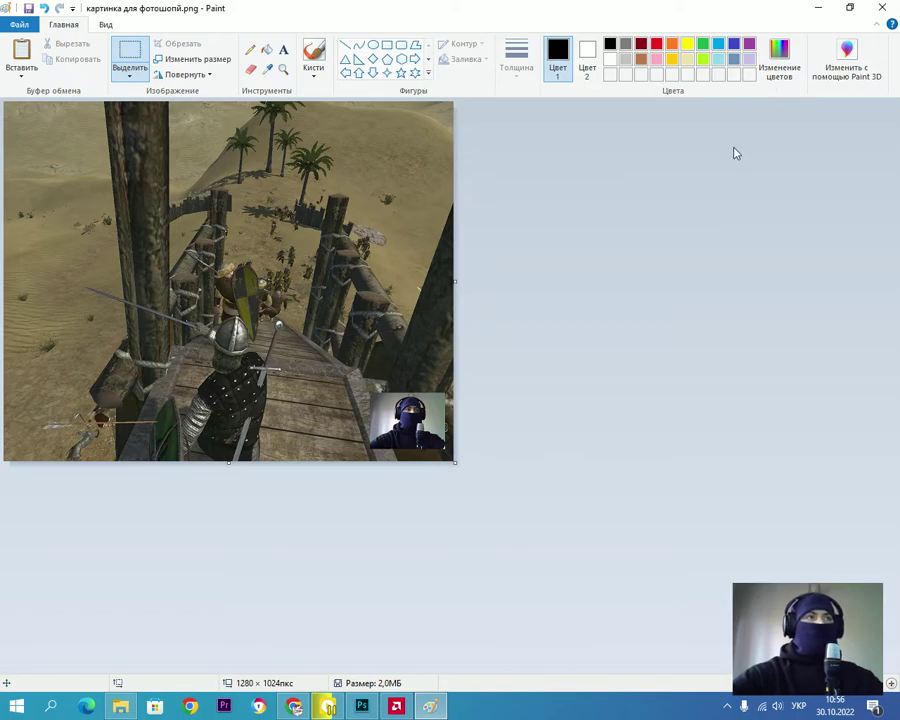
pyautogui.click(820, 10)
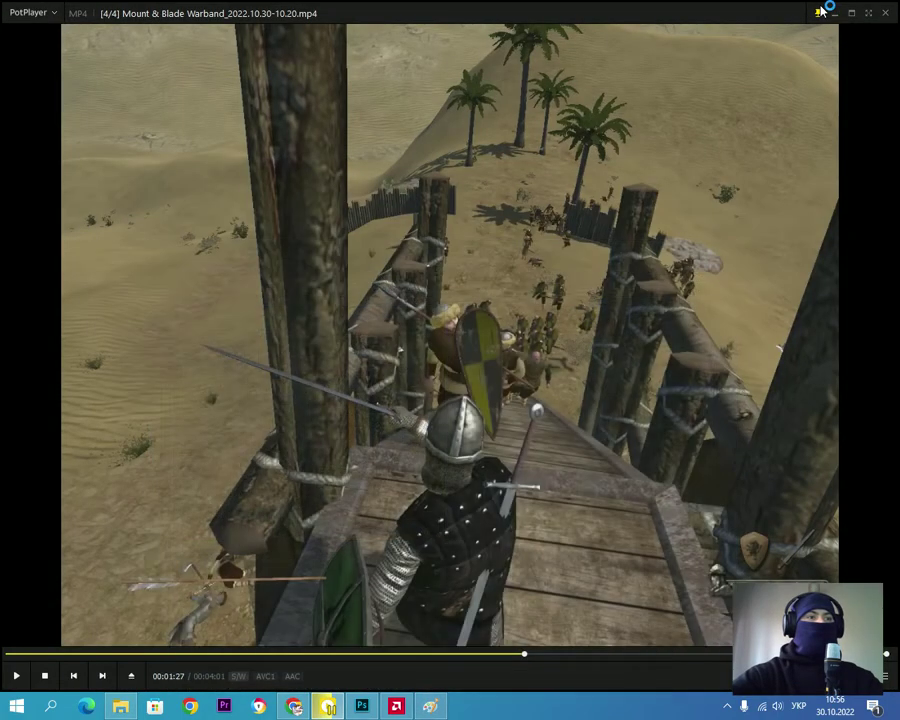
# Quit Photoshop without saving the old thumbnail, then relaunch Photoshop CC 2017 from Start.
pyautogui.click(825, 12)
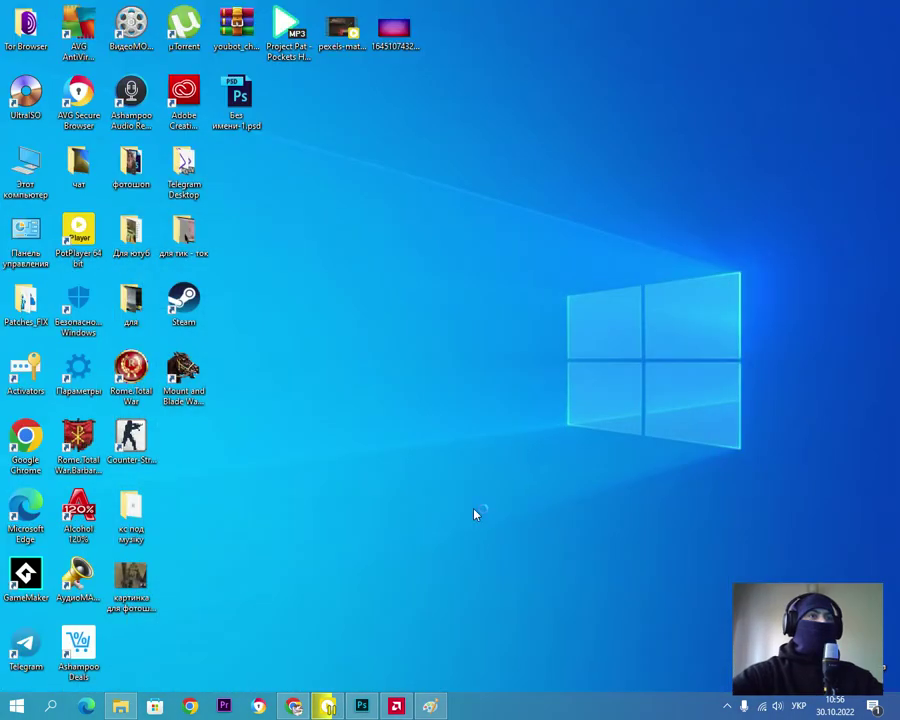
pyautogui.click(361, 706)
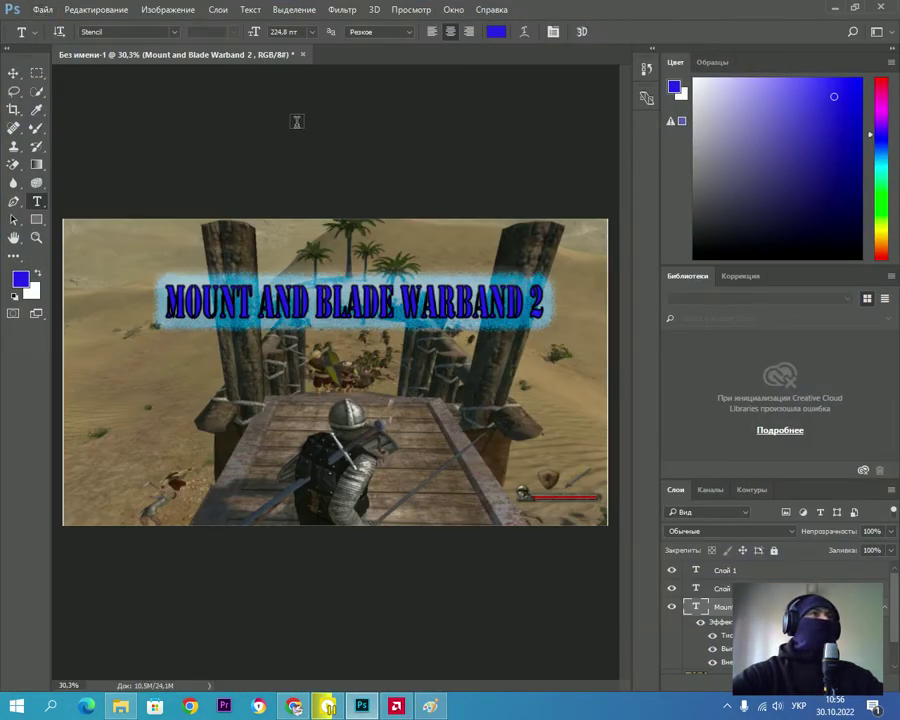
pyautogui.hotkey('ctrl', 'q')
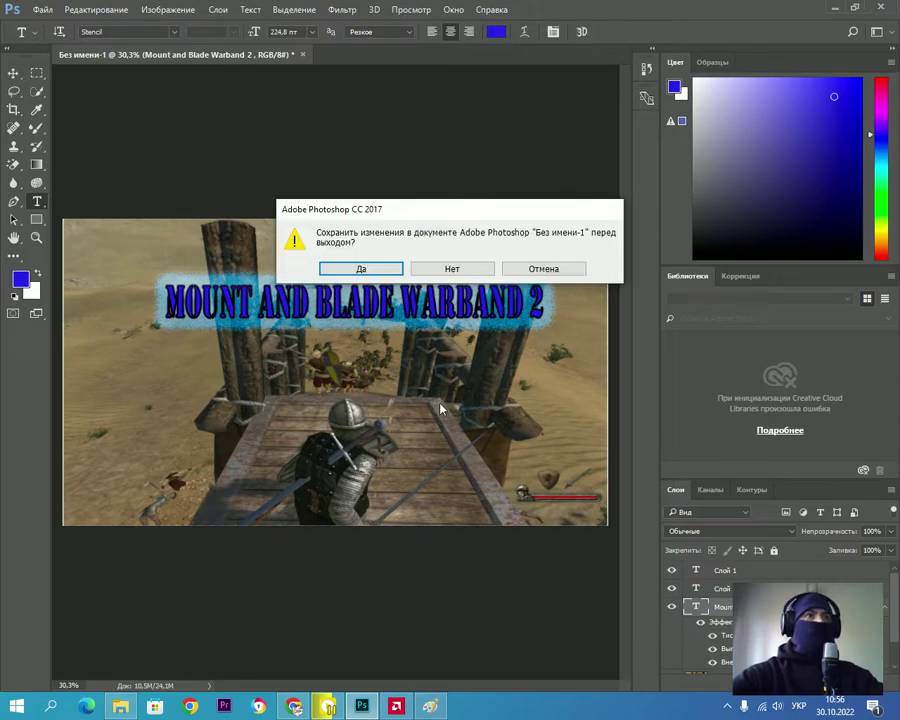
pyautogui.click(455, 268)
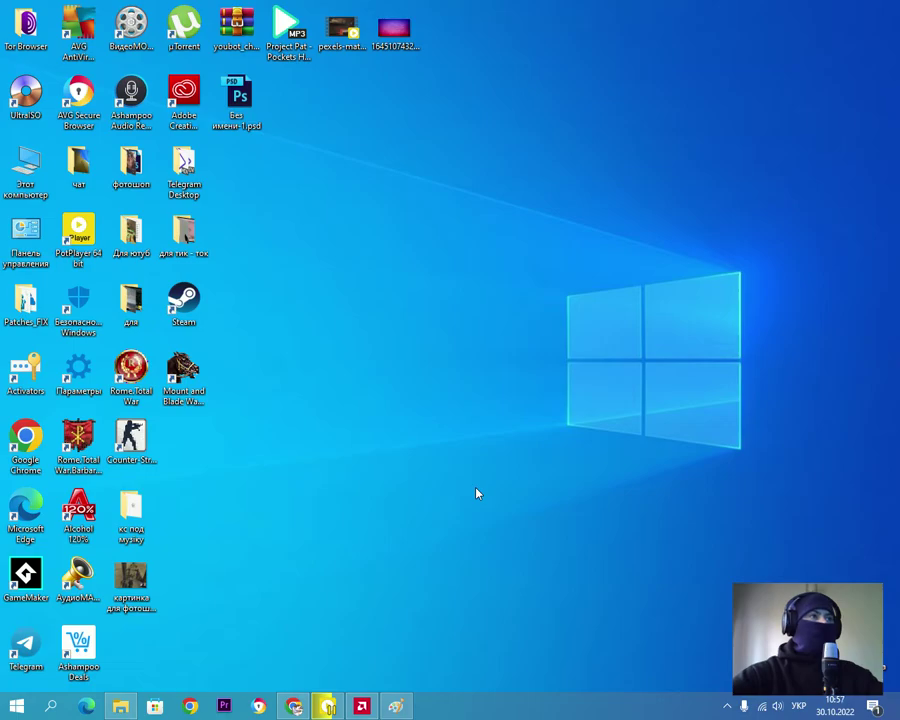
pyautogui.press('super')
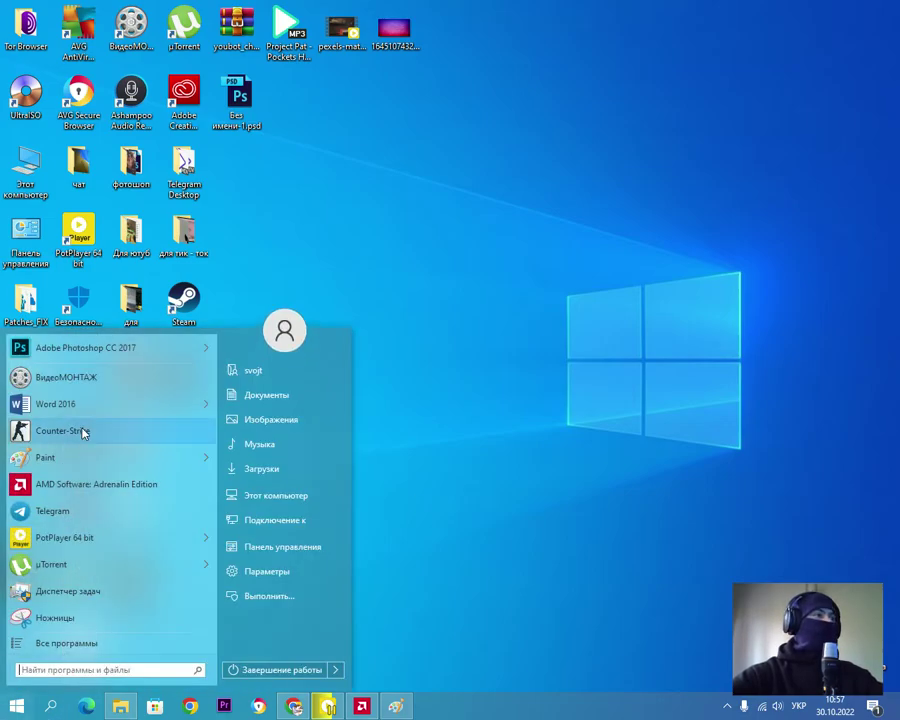
pyautogui.click(62, 350)
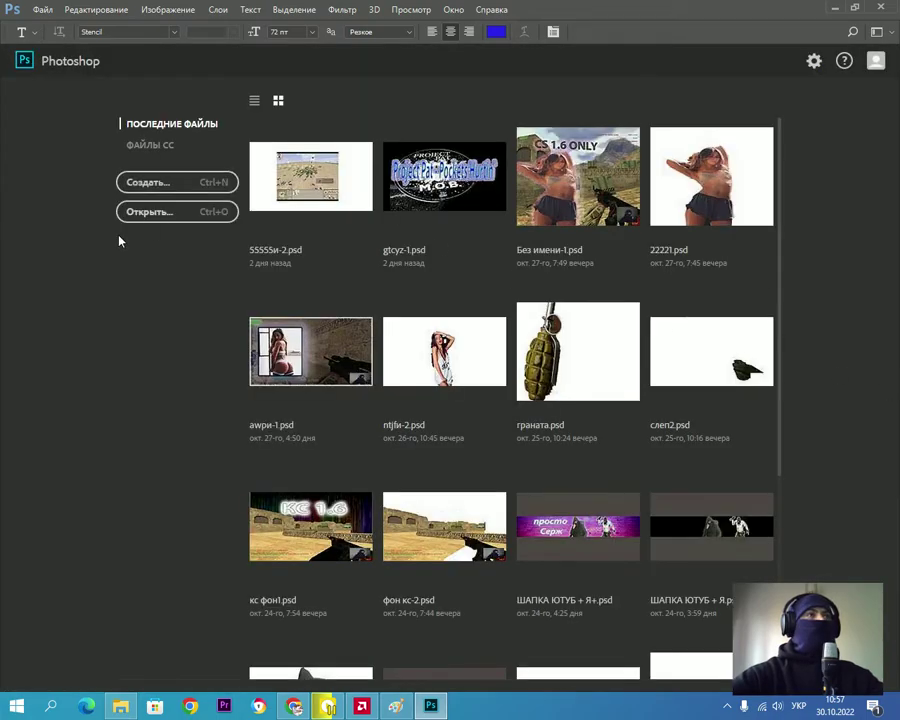
# Create a new white-background document 2560 × 1440 px at 72 ppi.
pyautogui.click(170, 186)
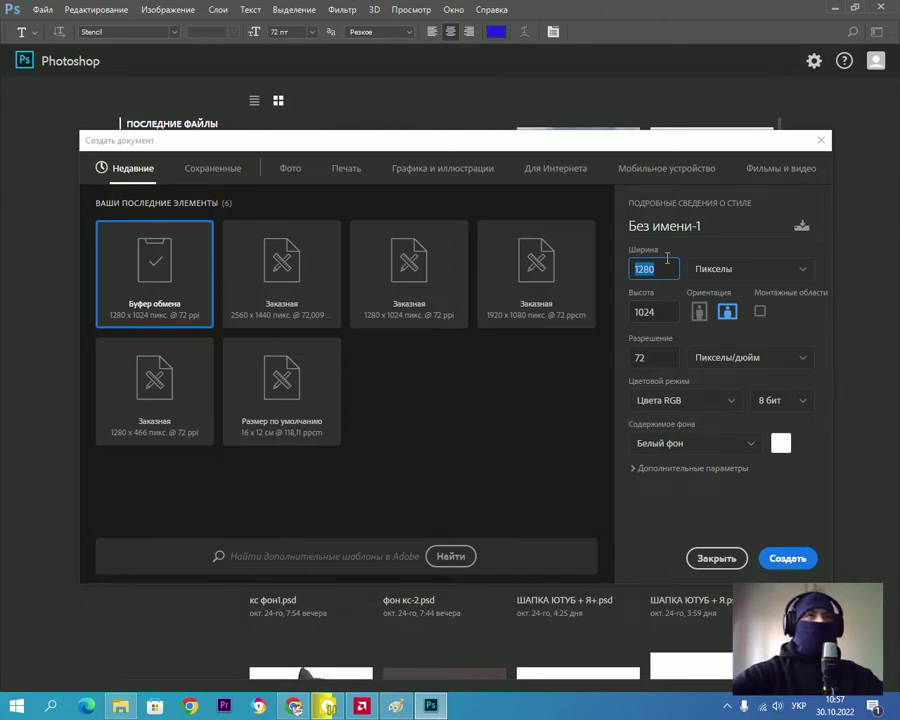
pyautogui.write('2560')
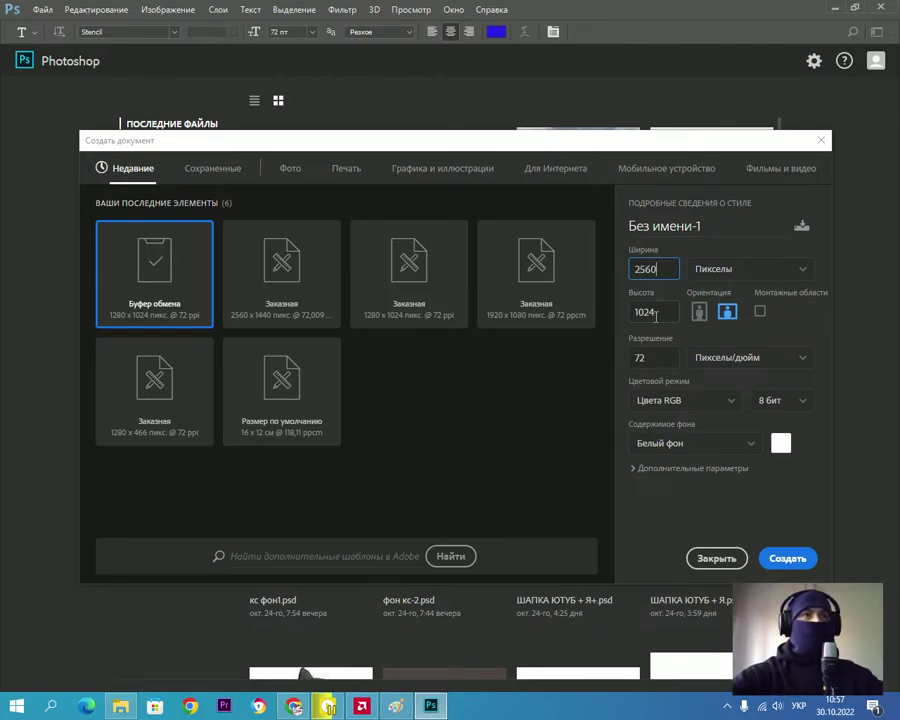
pyautogui.doubleClick(660, 313)
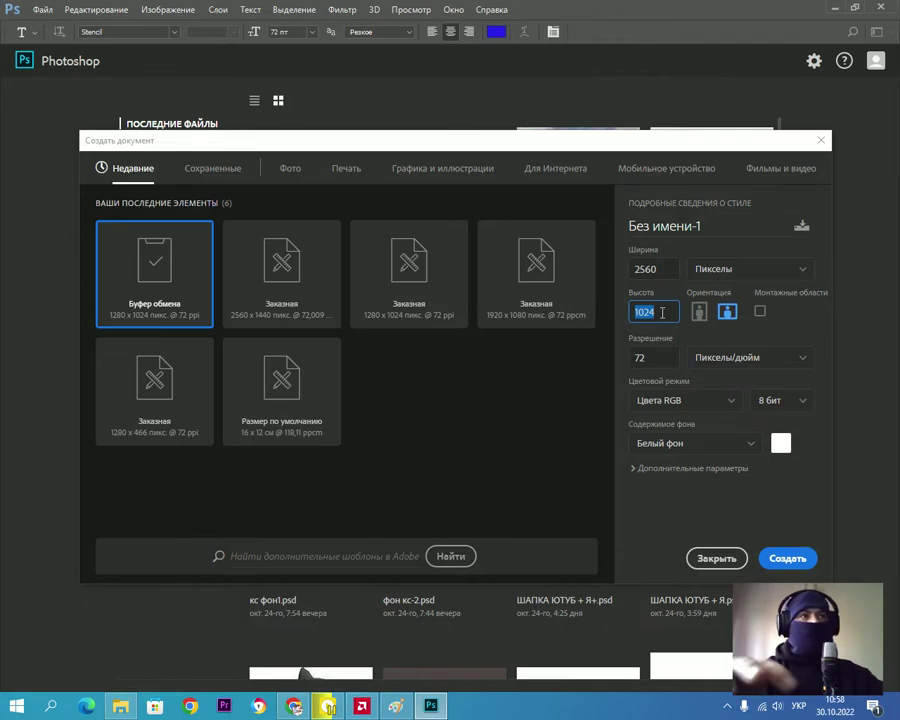
pyautogui.write('1440')
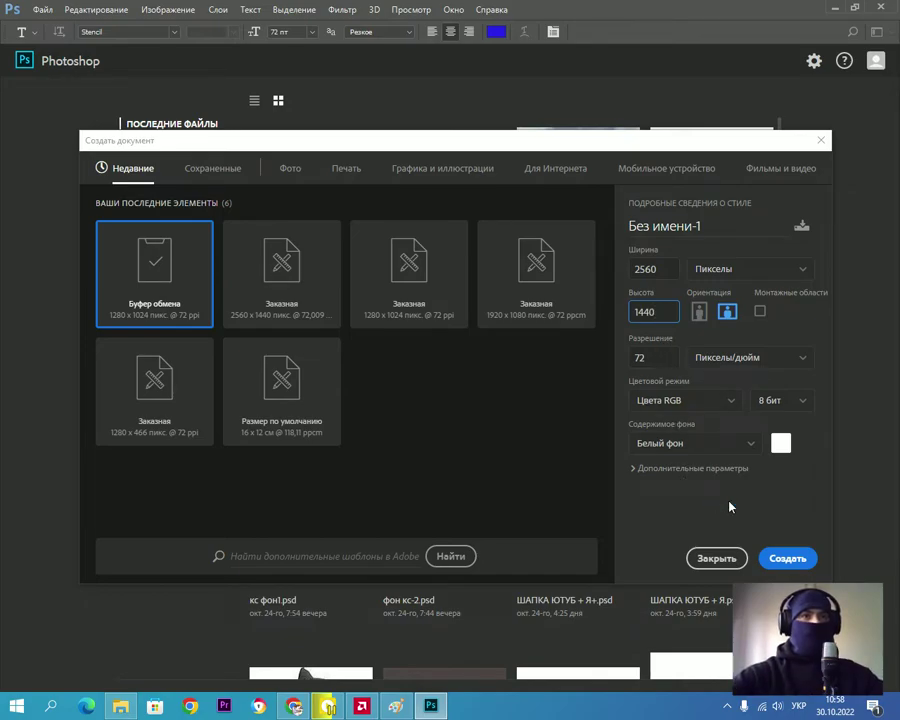
pyautogui.click(798, 560)
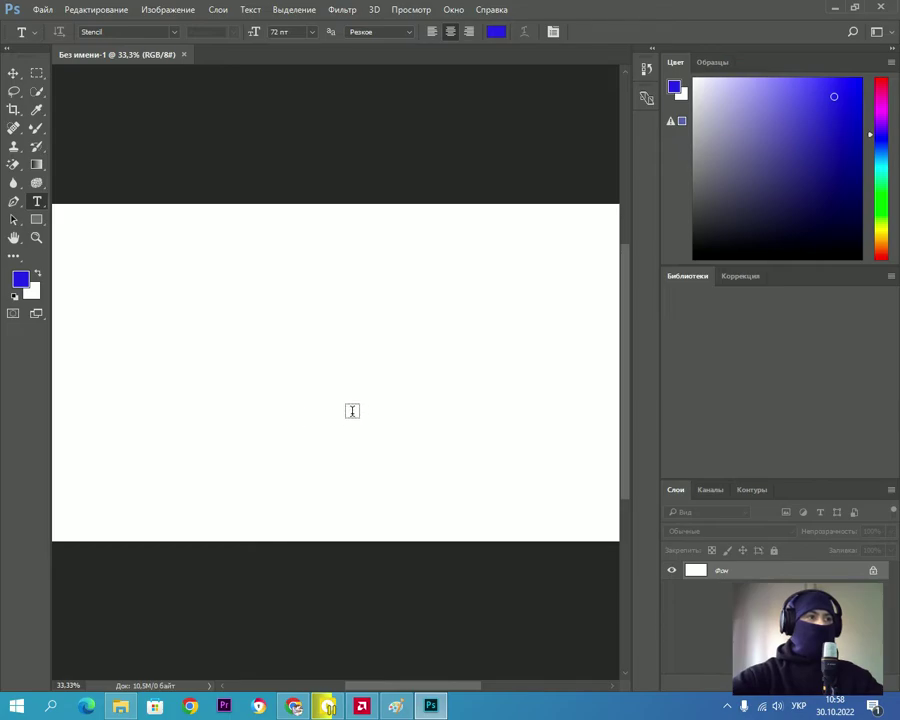
# Scroll over the blank canvas, then restore the Photoshop window to show the desktop screenshot file.
pyautogui.scroll(-1, 352, 411)
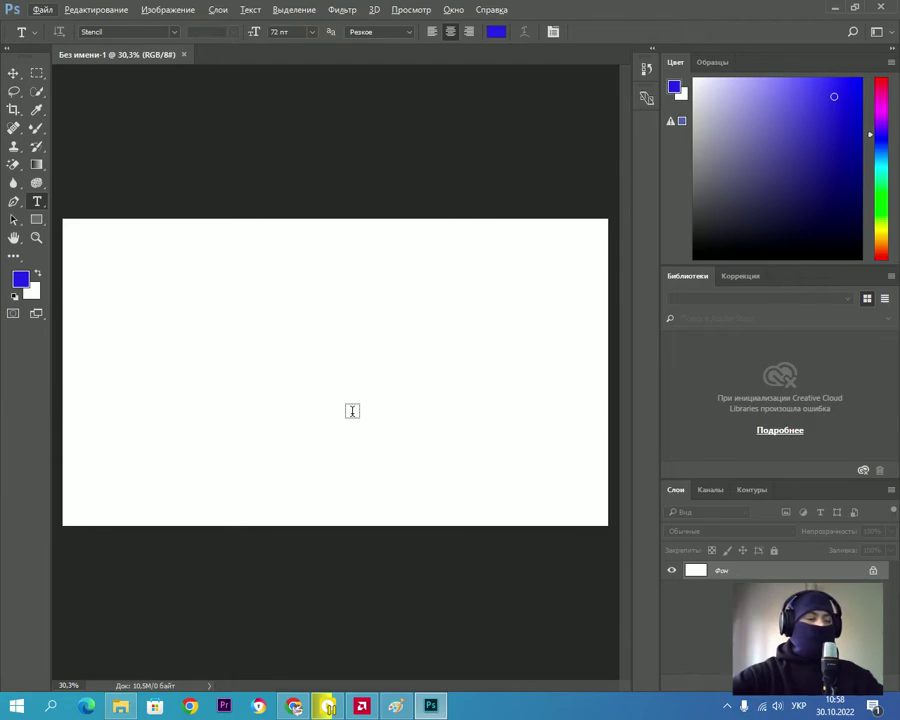
pyautogui.scroll(-1, 352, 411)
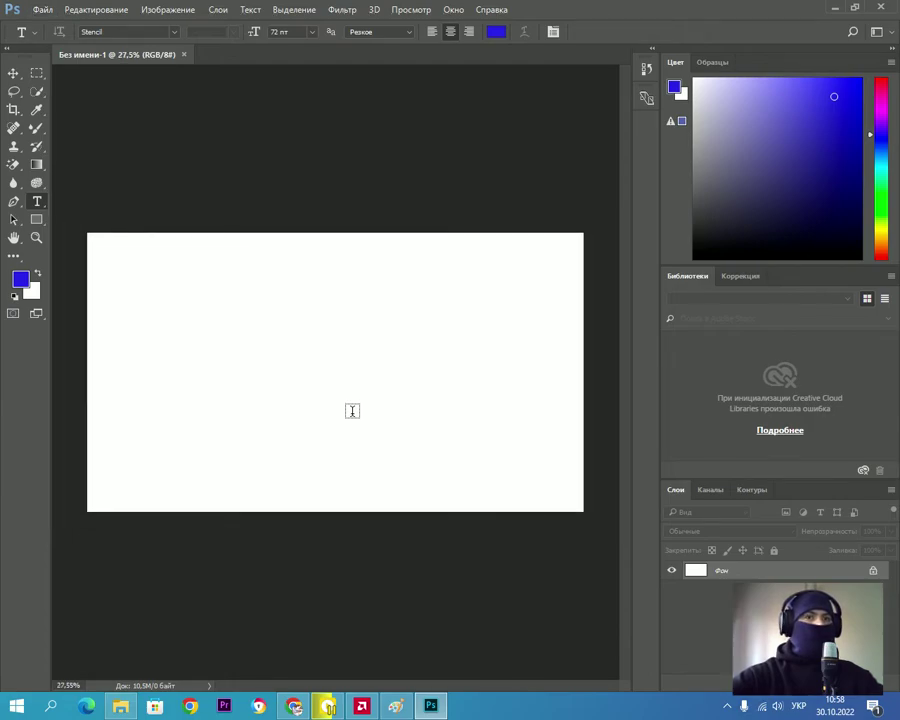
pyautogui.scroll(1, 352, 411)
pyautogui.scroll(-1, 352, 411)
pyautogui.scroll(1, 352, 411)
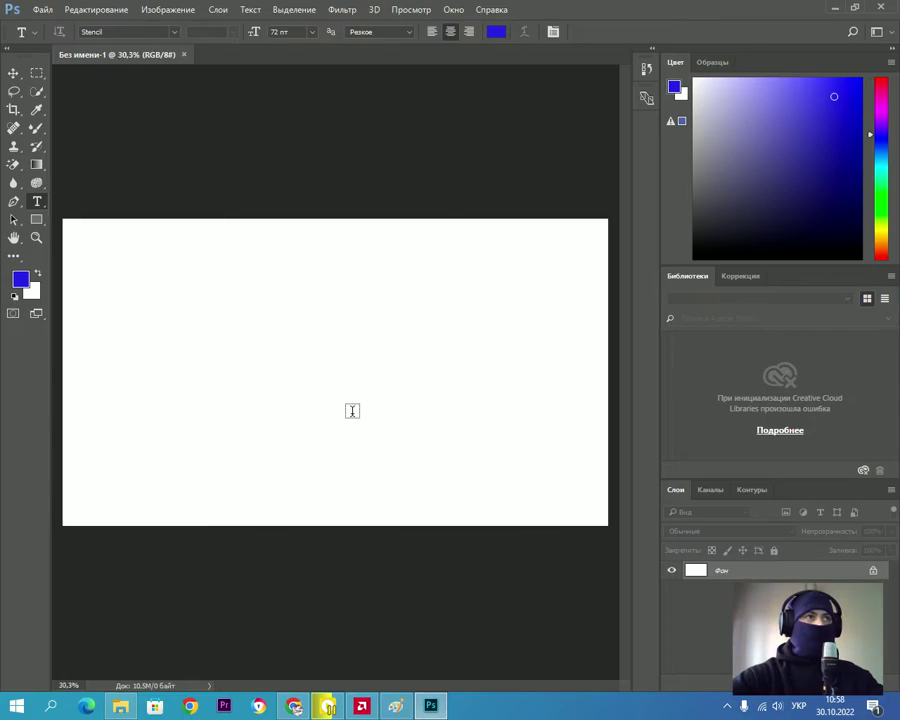
pyautogui.scroll(-1, 352, 411)
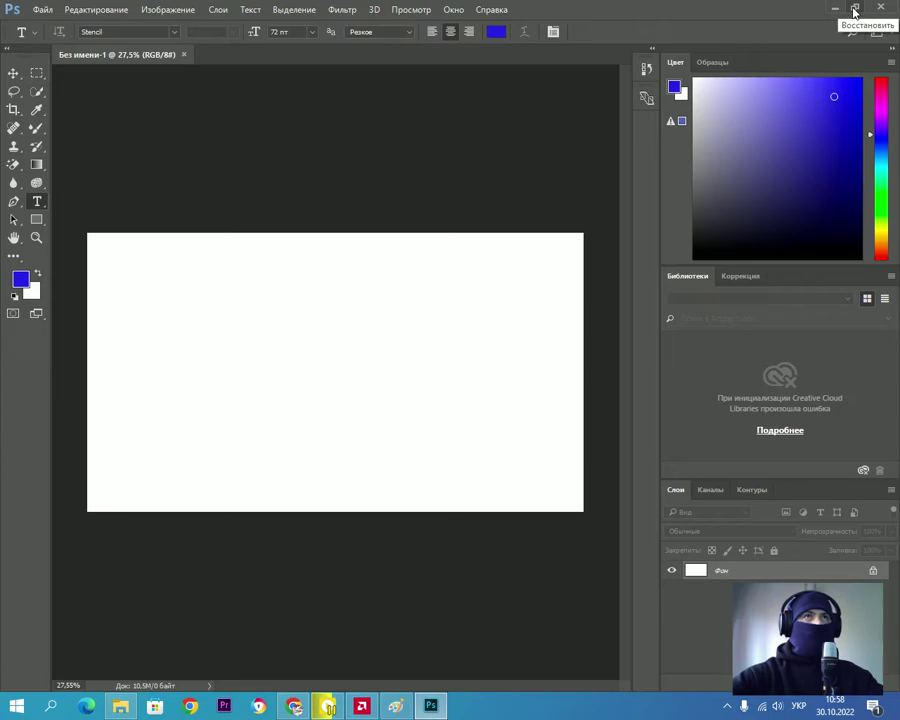
pyautogui.click(854, 8)
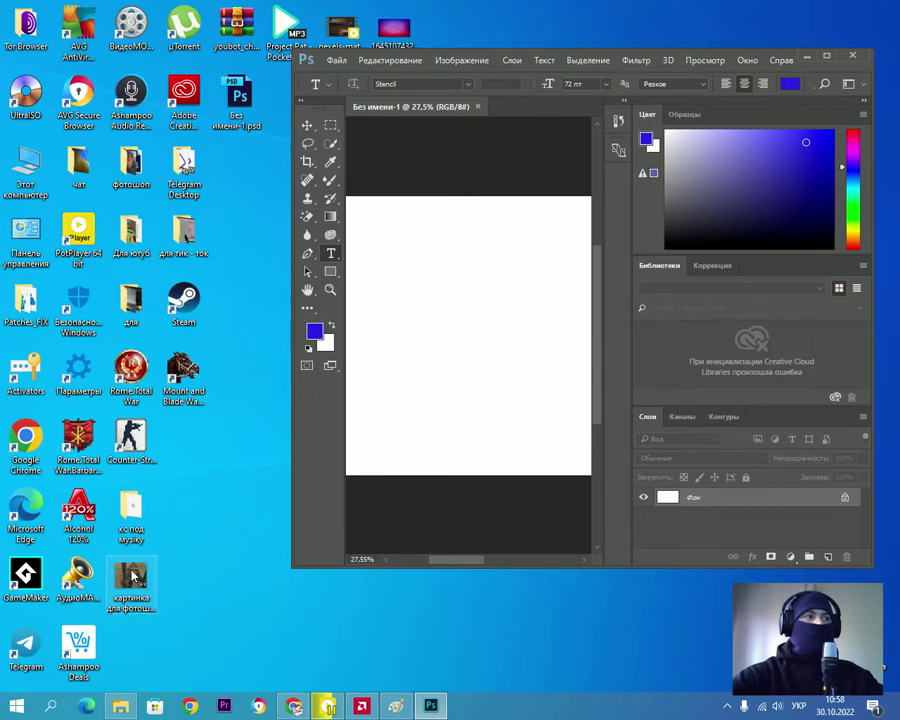
# Drag the desktop game screenshot onto the canvas and maximize Photoshop again.
pyautogui.moveTo(133, 577); pyautogui.dragTo(178, 590)
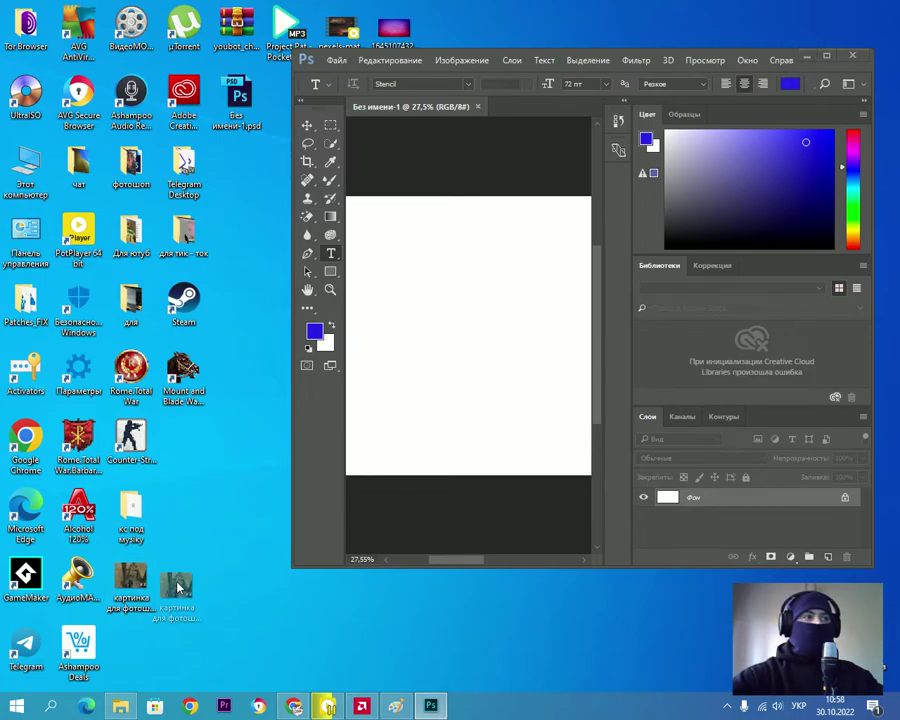
pyautogui.moveTo(178, 590); pyautogui.dragTo(443, 338)
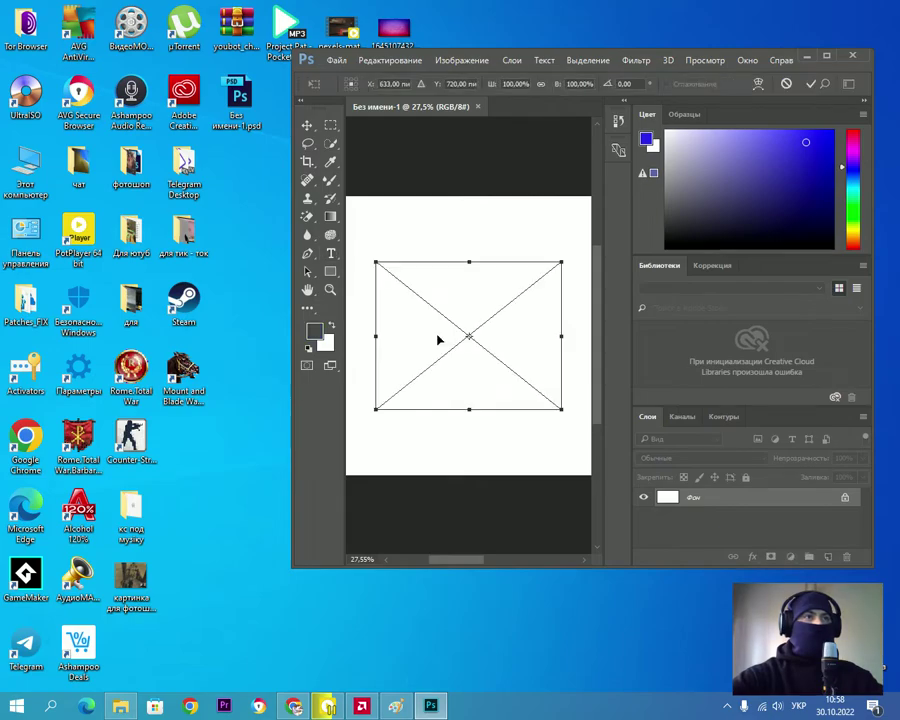
pyautogui.click(827, 57)
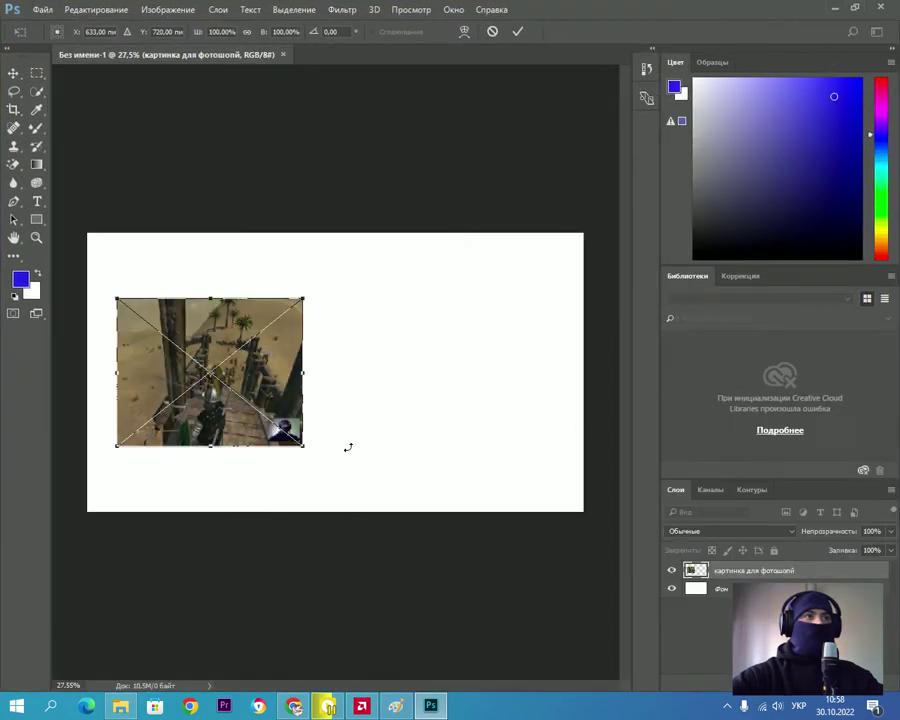
# Stretch the placed screenshot to the 2560 × 1440 canvas edges and commit the transform.
pyautogui.moveTo(304, 298)
pyautogui.mouseDown()
pyautogui.moveTo(553, 237)
pyautogui.moveTo(578, 241)
pyautogui.mouseUp()
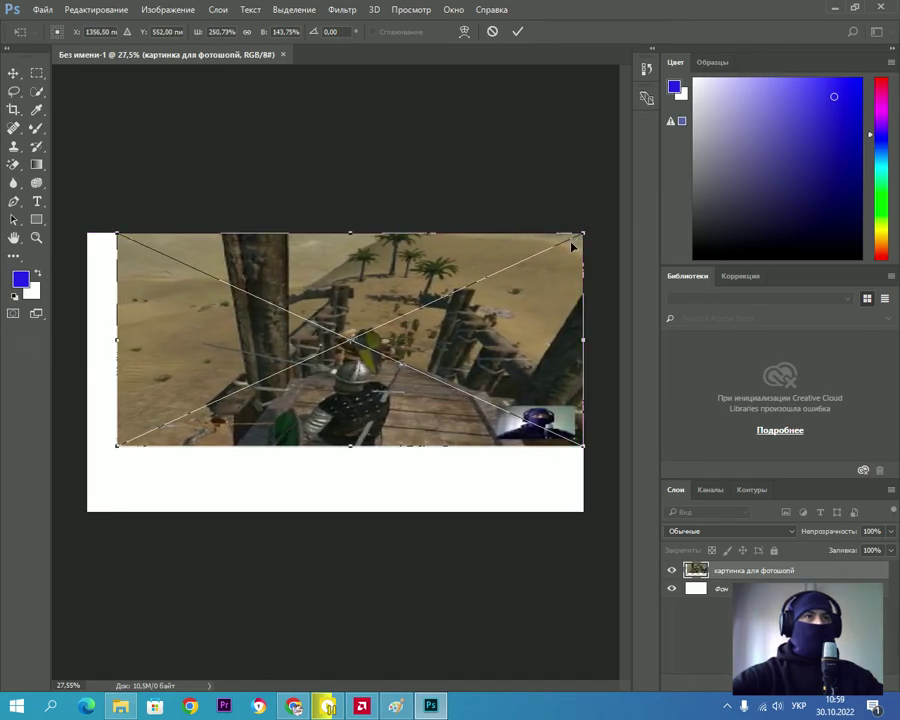
pyautogui.moveTo(116, 241); pyautogui.dragTo(88, 240)
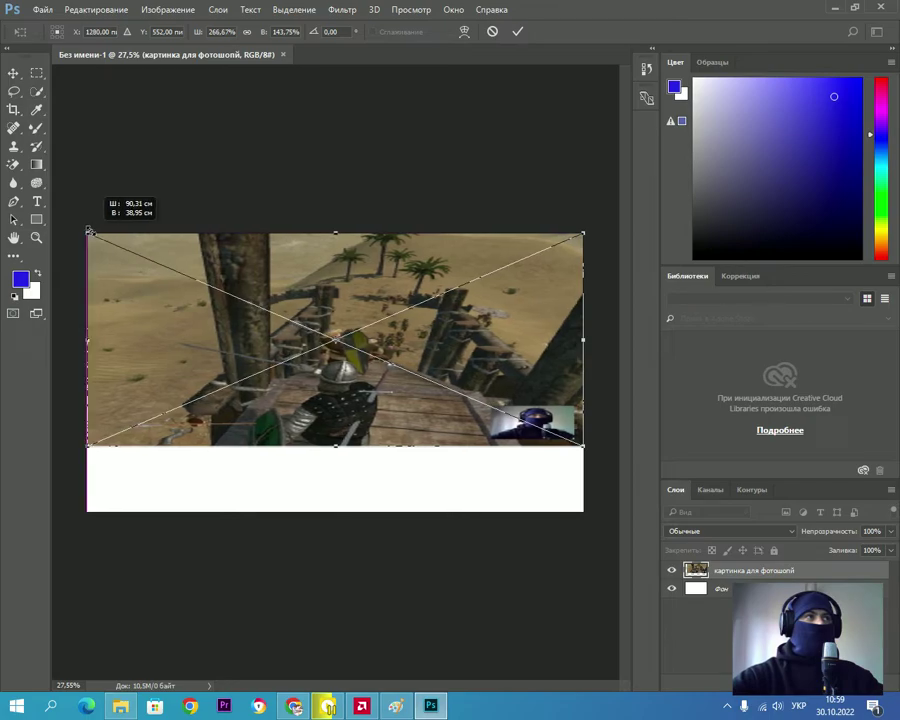
pyautogui.moveTo(86, 449); pyautogui.dragTo(90, 511)
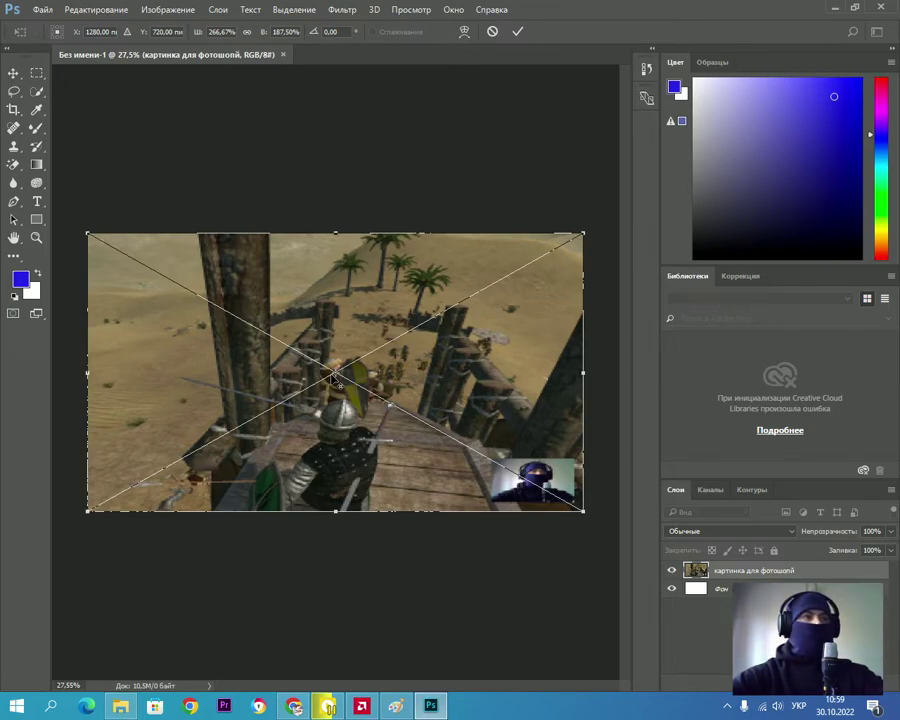
pyautogui.press('Return')
pyautogui.press('t')
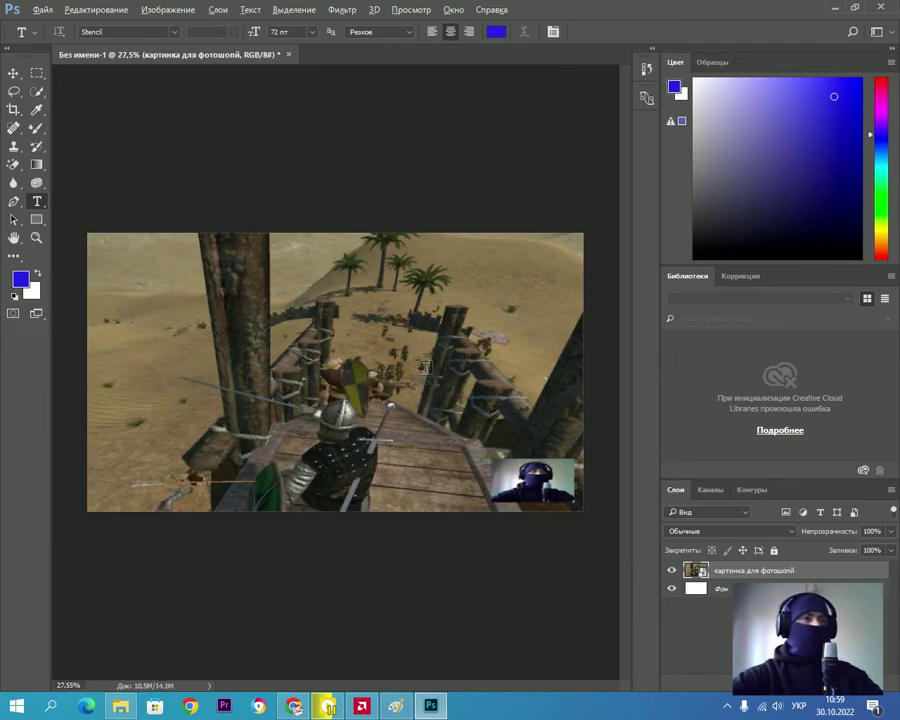
pyautogui.scroll(1, 425, 368)
pyautogui.scroll(1, 420, 372)
pyautogui.scroll(1, 400, 380)
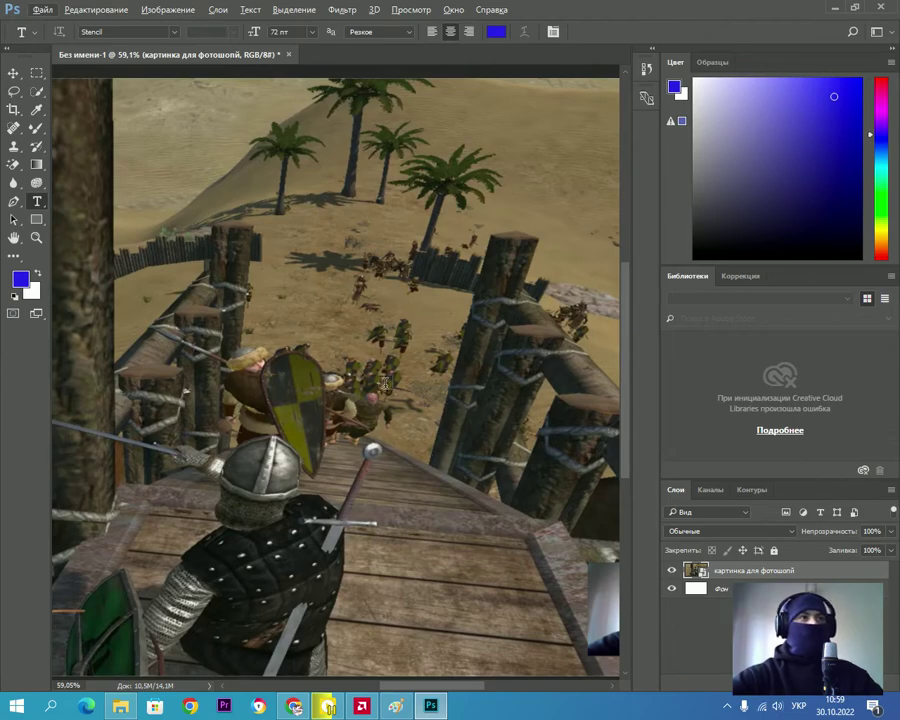
pyautogui.scroll(-1, 384, 383)
pyautogui.scroll(-1, 378, 380)
pyautogui.scroll(-1, 370, 376)
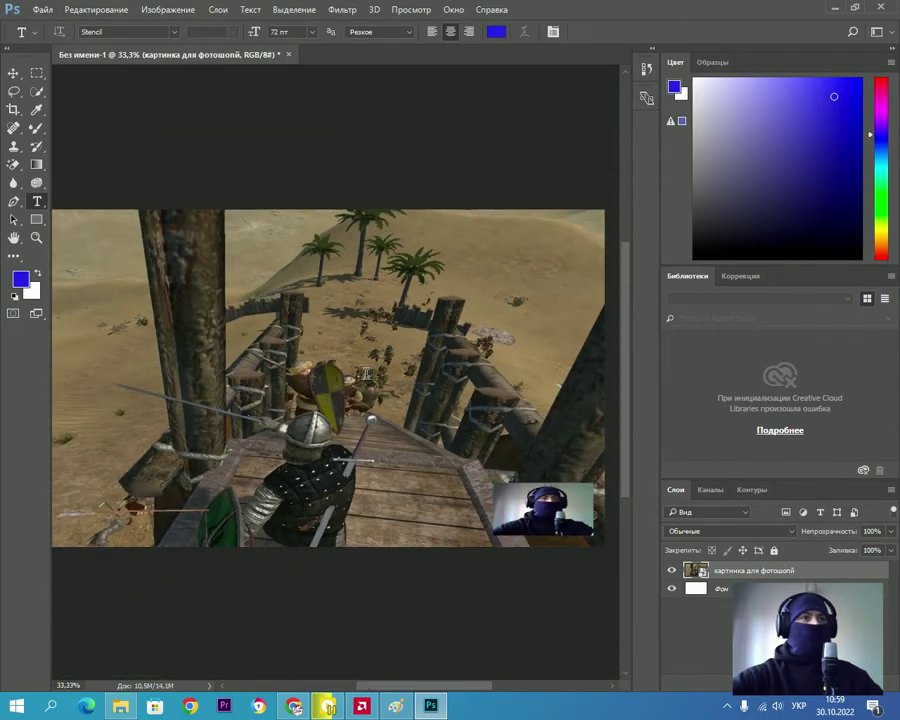
pyautogui.scroll(-1, 366, 373)
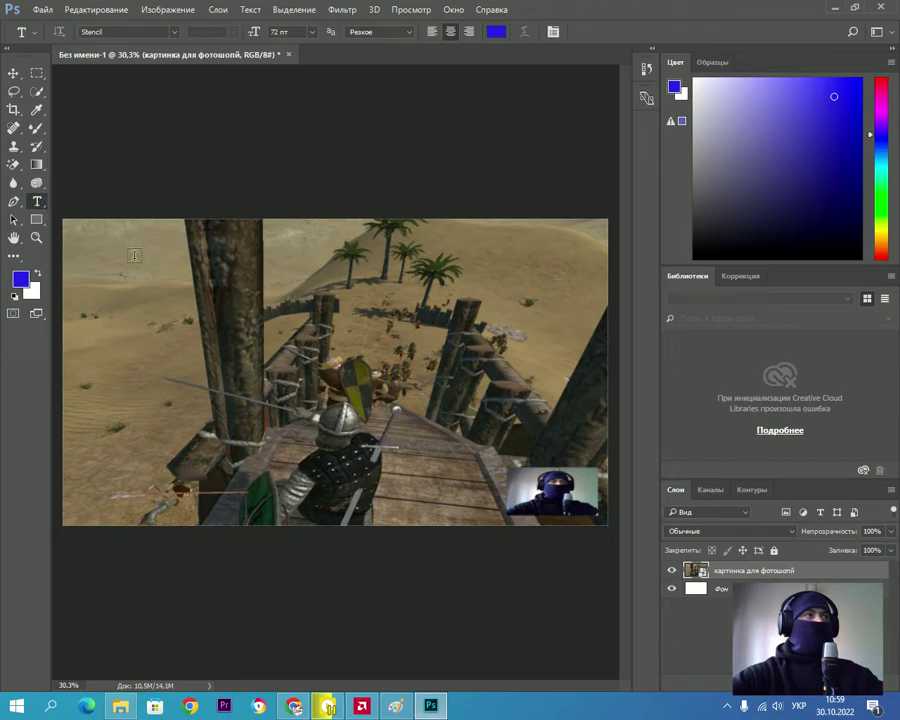
pyautogui.click(177, 284)
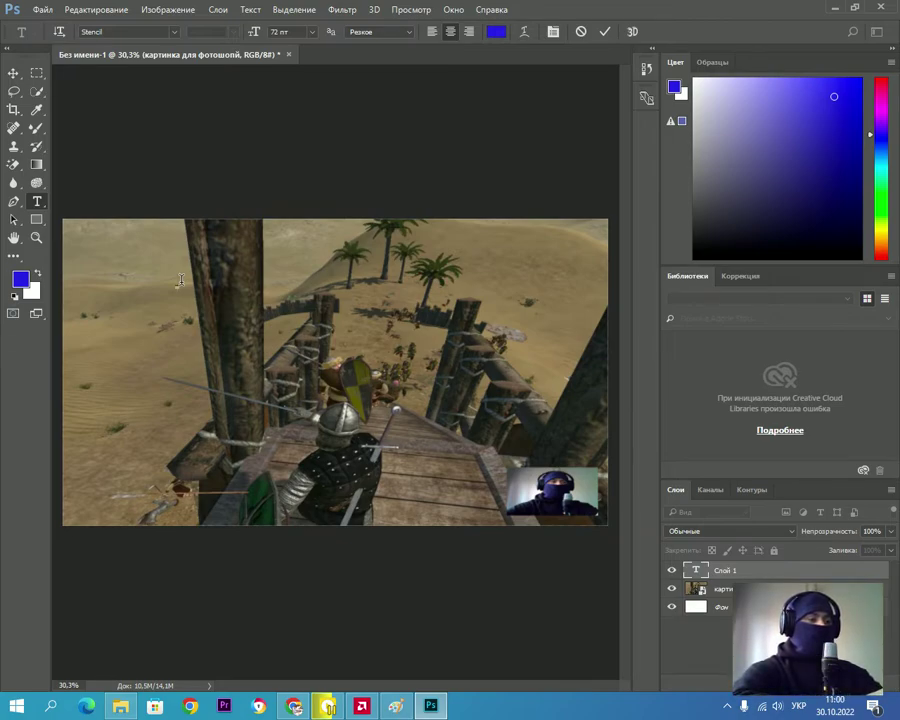
# Type the trial text 'ИГРАПК' on the upper left of the screenshot, then erase it.
pyautogui.write('ИГРА')
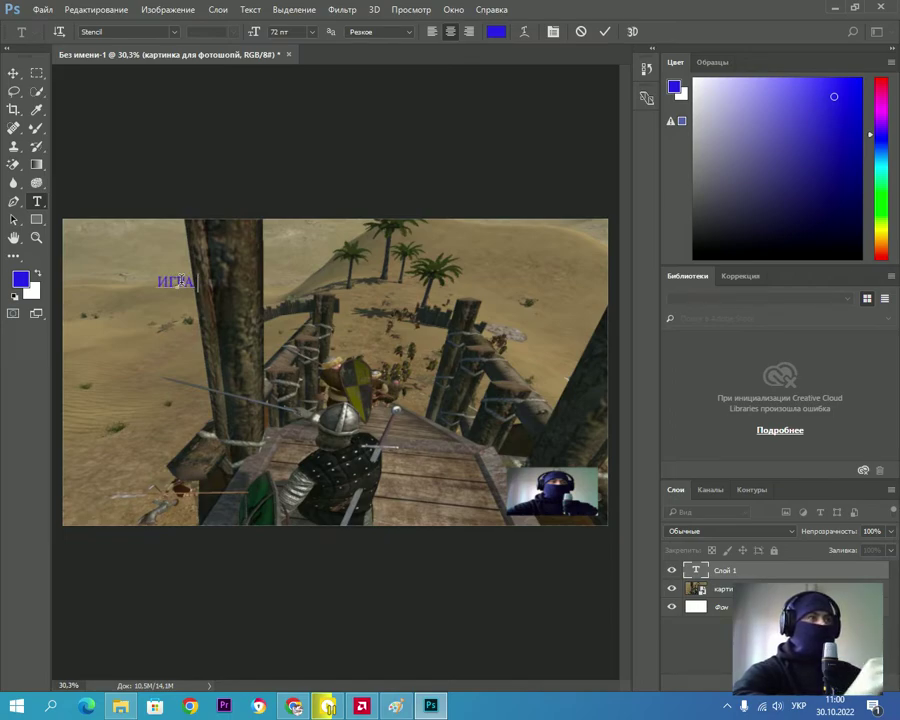
pyautogui.write(' ПК')
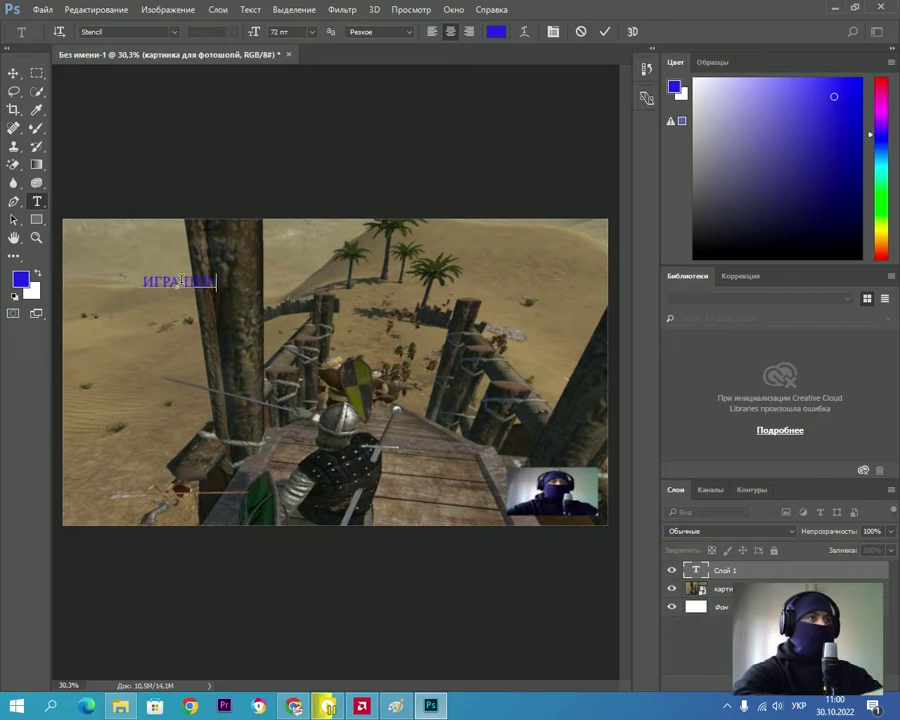
pyautogui.press('BackSpace')
pyautogui.press('BackSpace')
pyautogui.press('BackSpace')
pyautogui.press('BackSpace')
pyautogui.press('BackSpace')
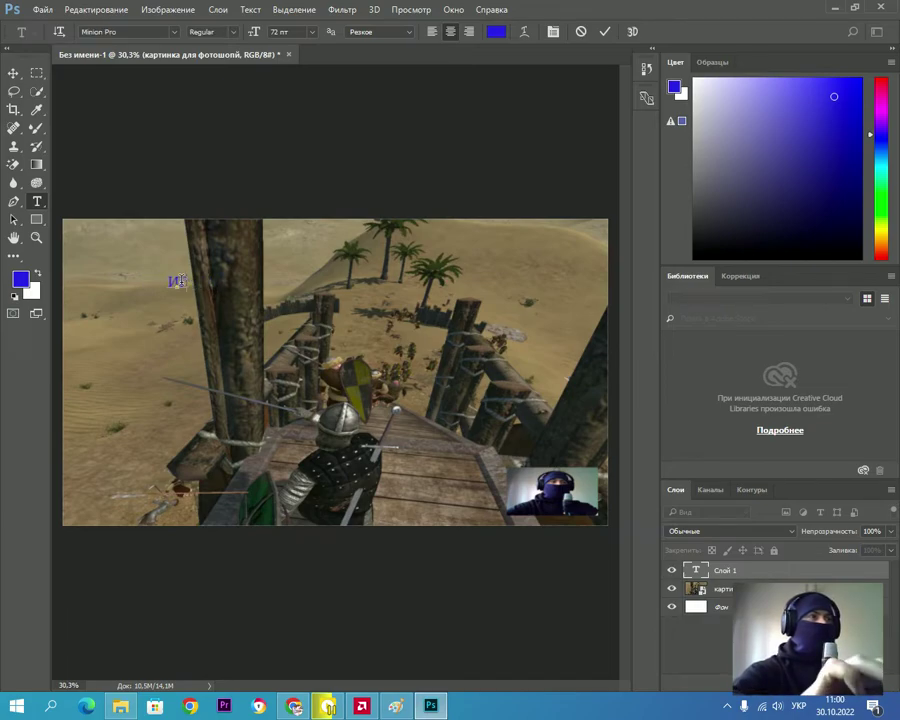
pyautogui.press('BackSpace')
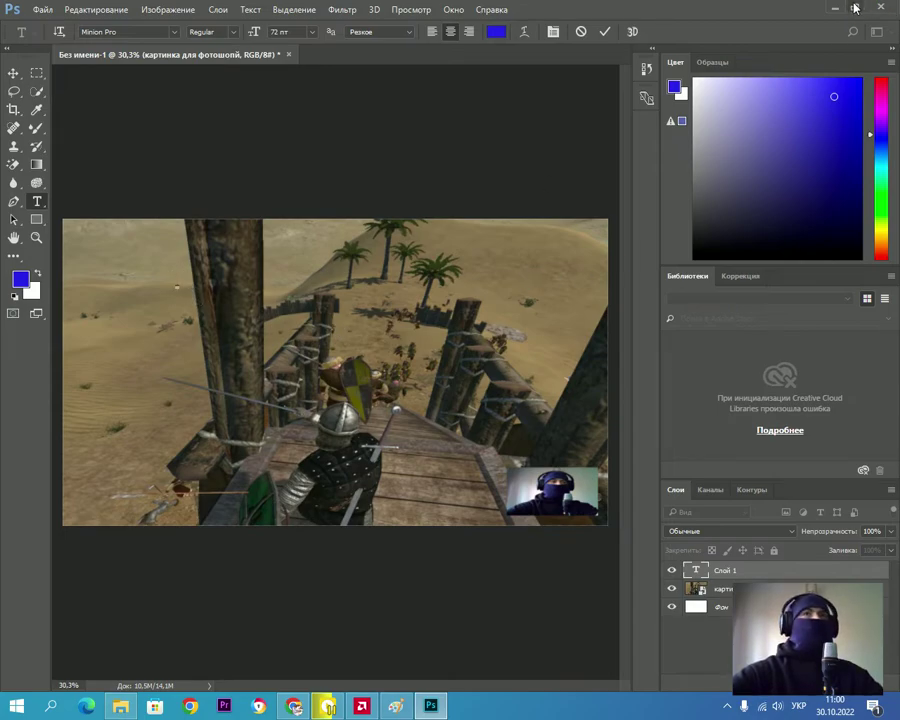
# Copy the Mount and Blade Warband shortcut's name via Rename, then maximize Photoshop again.
pyautogui.doubleClick(605, 6)
pyautogui.rightClick(198, 375)
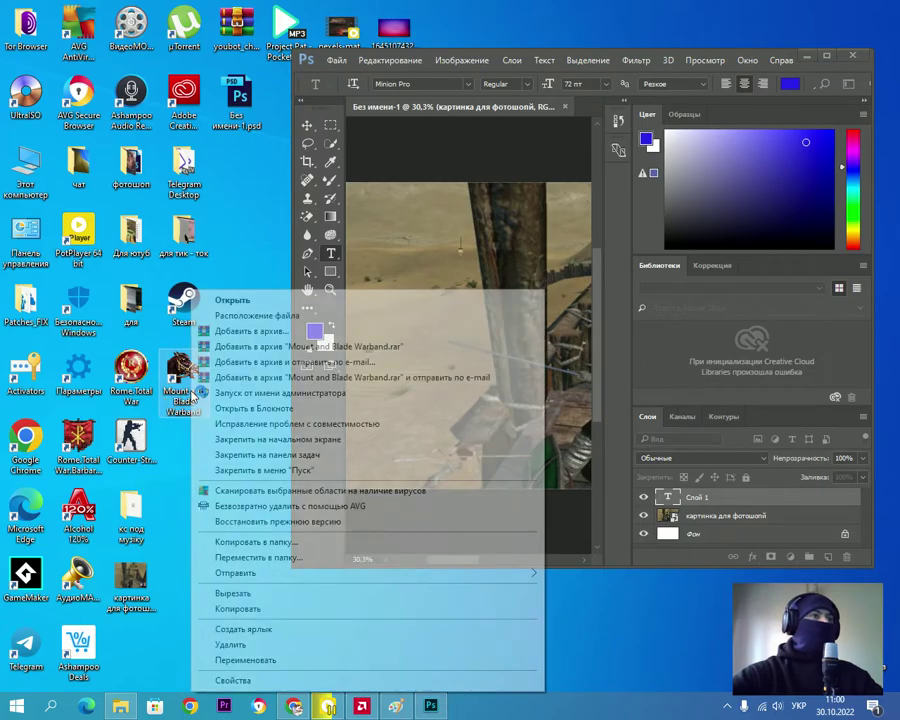
pyautogui.click(260, 654)
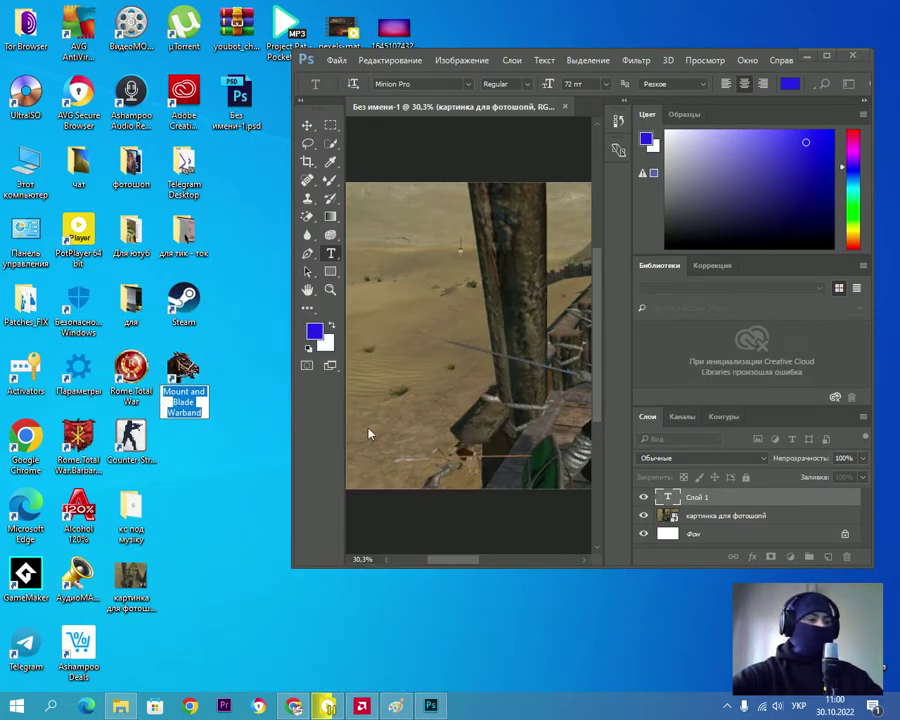
pyautogui.click(238, 371)
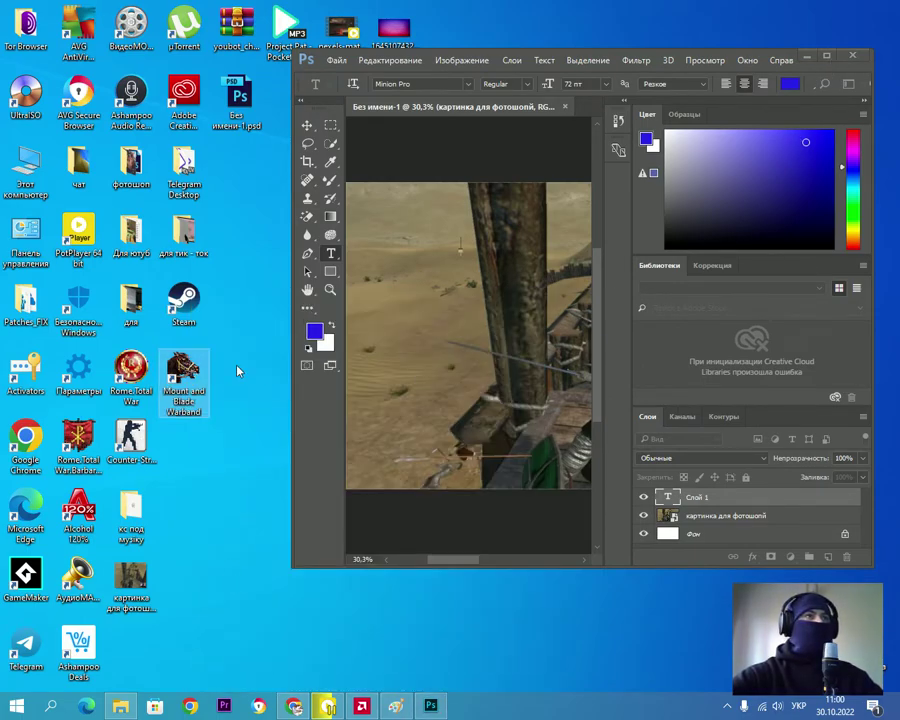
pyautogui.doubleClick(589, 55)
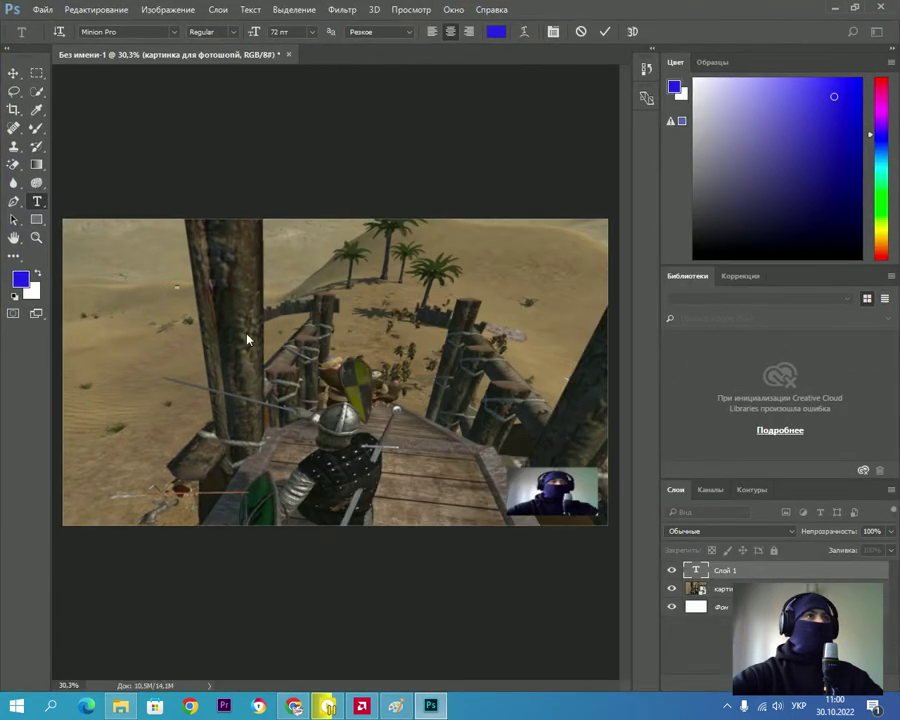
# Paste 'Mount and Blade Warband' into the text layer, select it and shift it right.
pyautogui.write('Mount and Blade Warband')
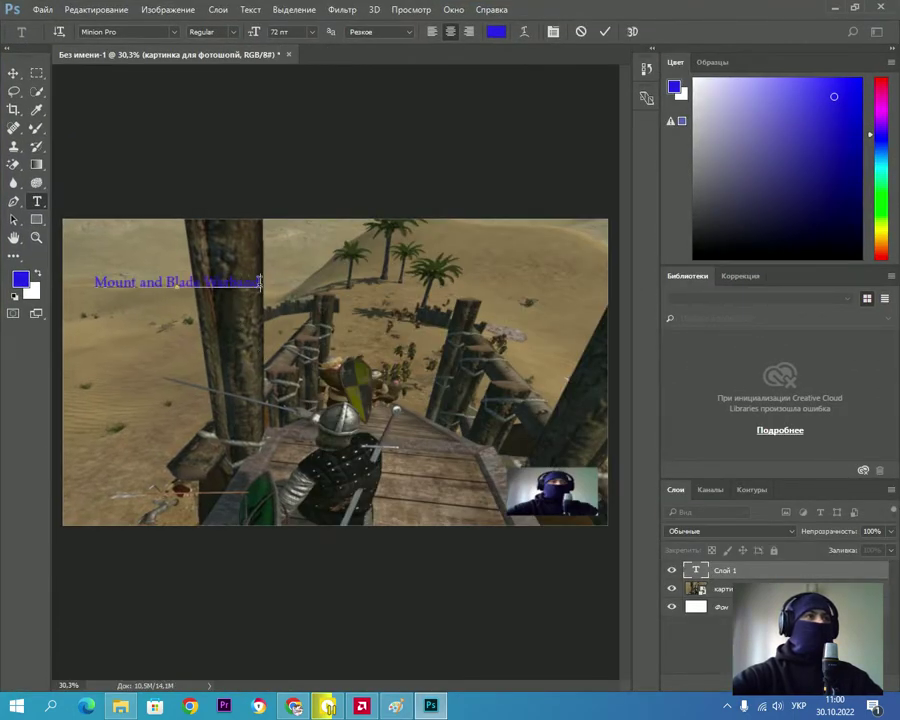
pyautogui.hotkey('ctrl', 'a')
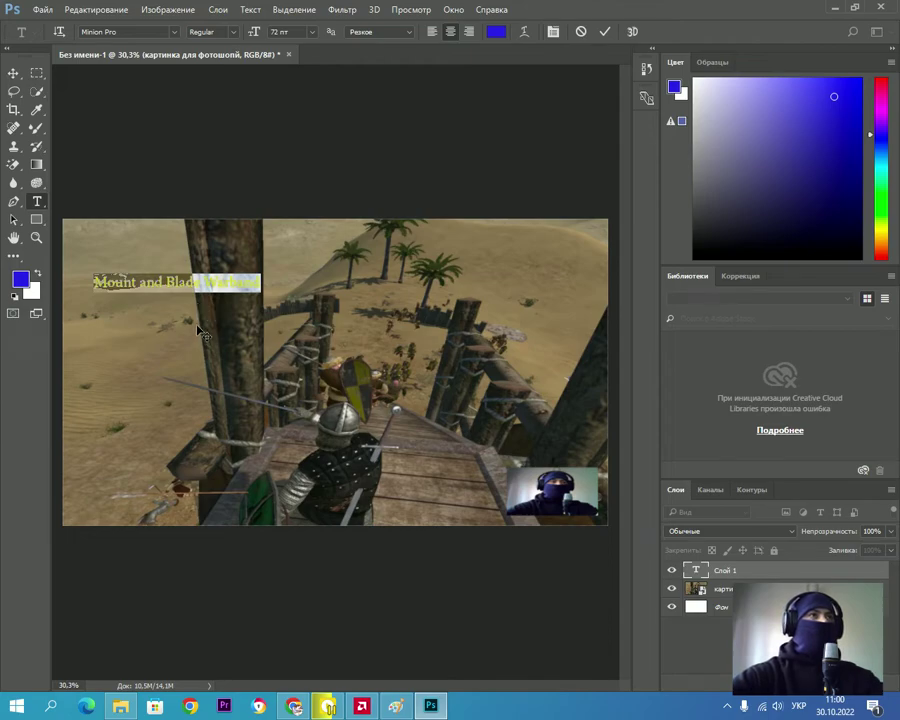
pyautogui.click(262, 283)
pyautogui.moveTo(262, 283); pyautogui.dragTo(97, 280)
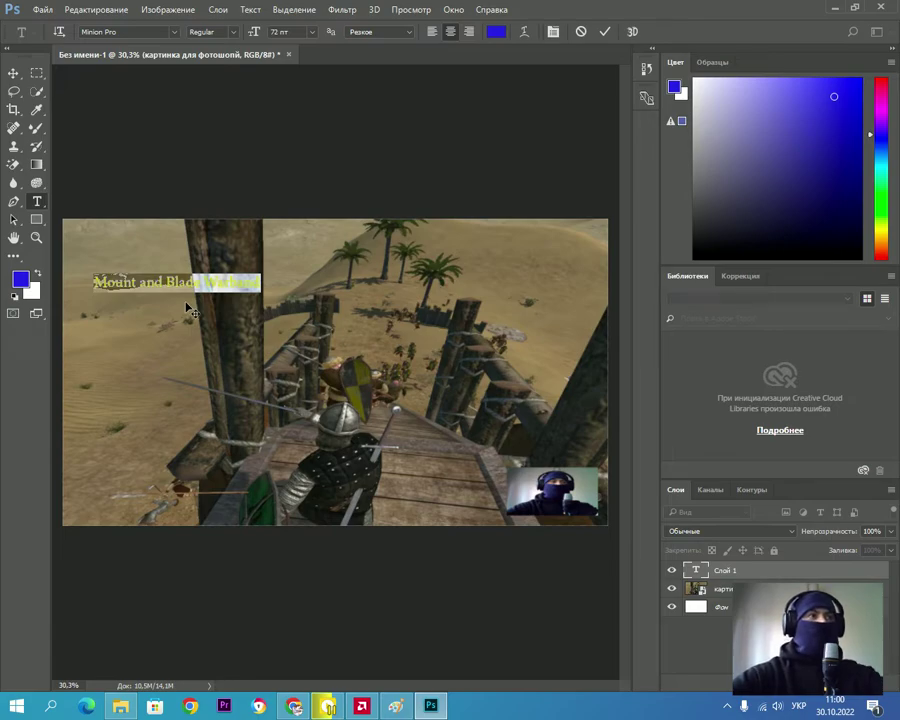
pyautogui.moveTo(186, 308); pyautogui.dragTo(203, 313)
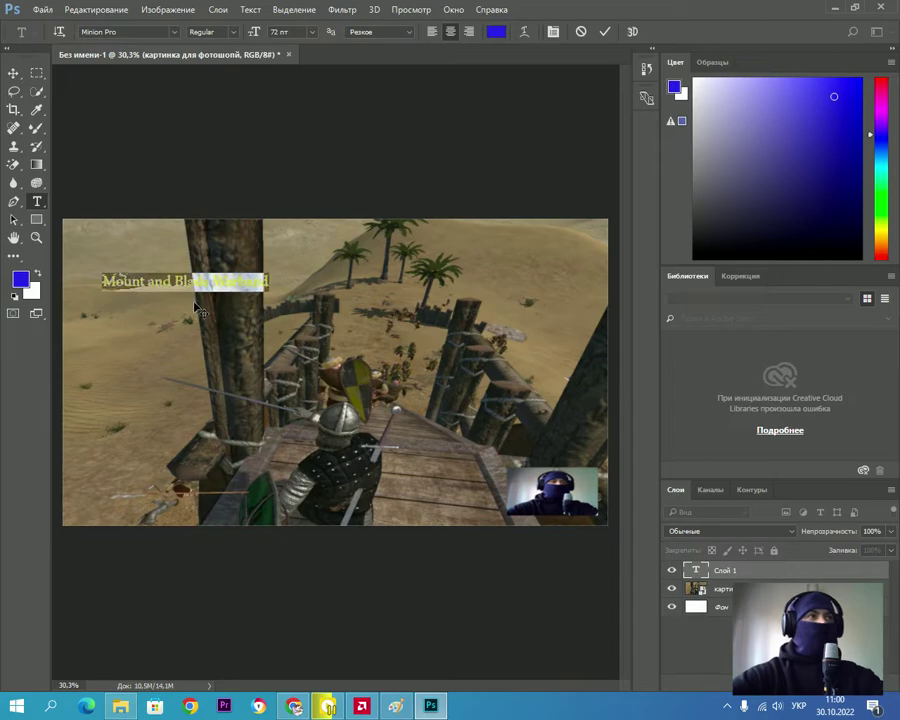
pyautogui.moveTo(203, 313)
pyautogui.mouseDown()
pyautogui.moveTo(367, 318)
pyautogui.moveTo(328, 313)
pyautogui.moveTo(318, 326)
pyautogui.moveTo(345, 320)
pyautogui.moveTo(322, 313)
pyautogui.mouseUp()
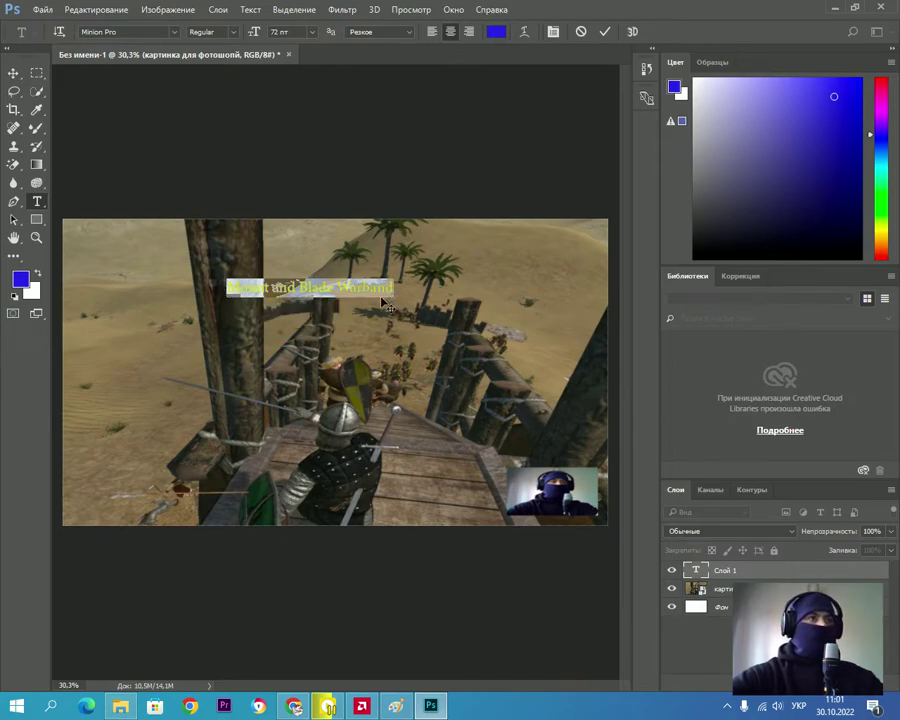
# Scale the title text up toward roughly 246 pt.
pyautogui.scroll(1, 405, 308)
pyautogui.scroll(3, 405, 308)
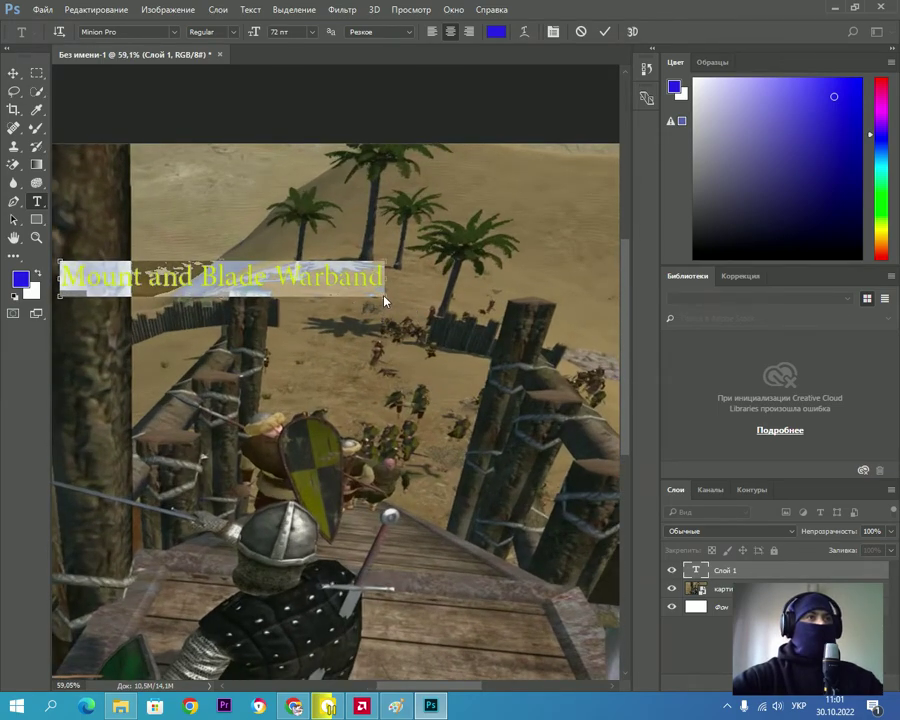
pyautogui.moveTo(385, 300)
pyautogui.mouseDown()
pyautogui.moveTo(447, 318)
pyautogui.moveTo(566, 390)
pyautogui.moveTo(495, 323)
pyautogui.mouseUp()
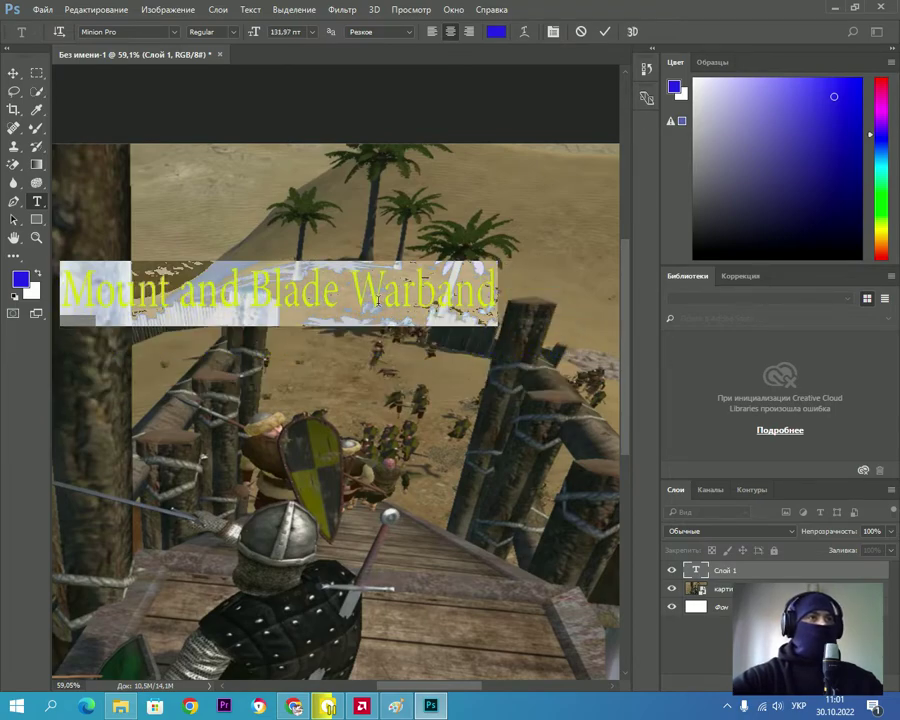
pyautogui.scroll(-2, 378, 300)
pyautogui.scroll(-1, 378, 300)
pyautogui.scroll(-1, 377, 299)
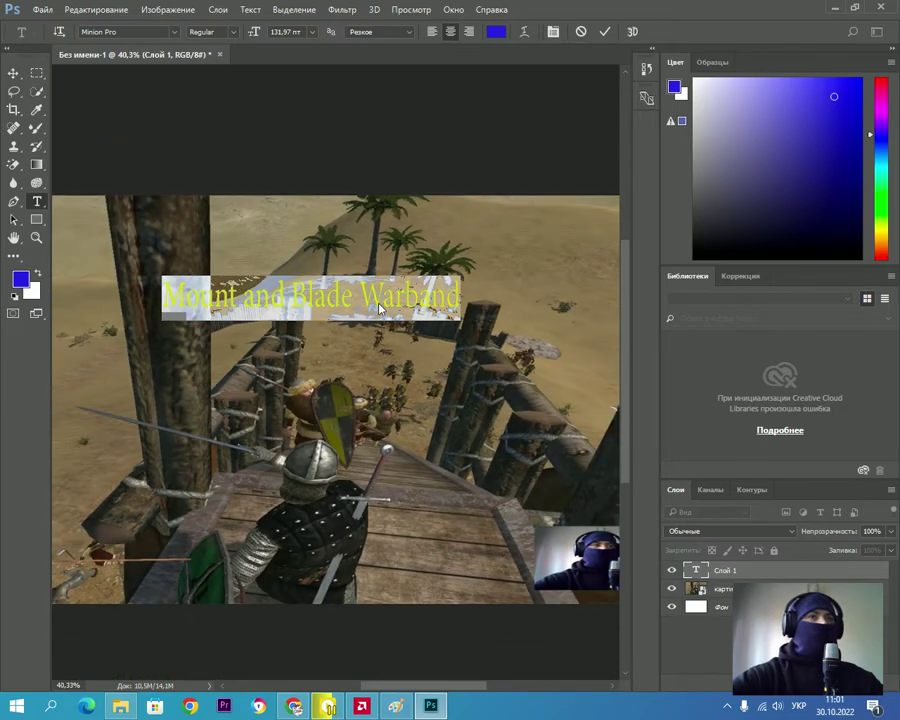
pyautogui.scroll(-1, 410, 302)
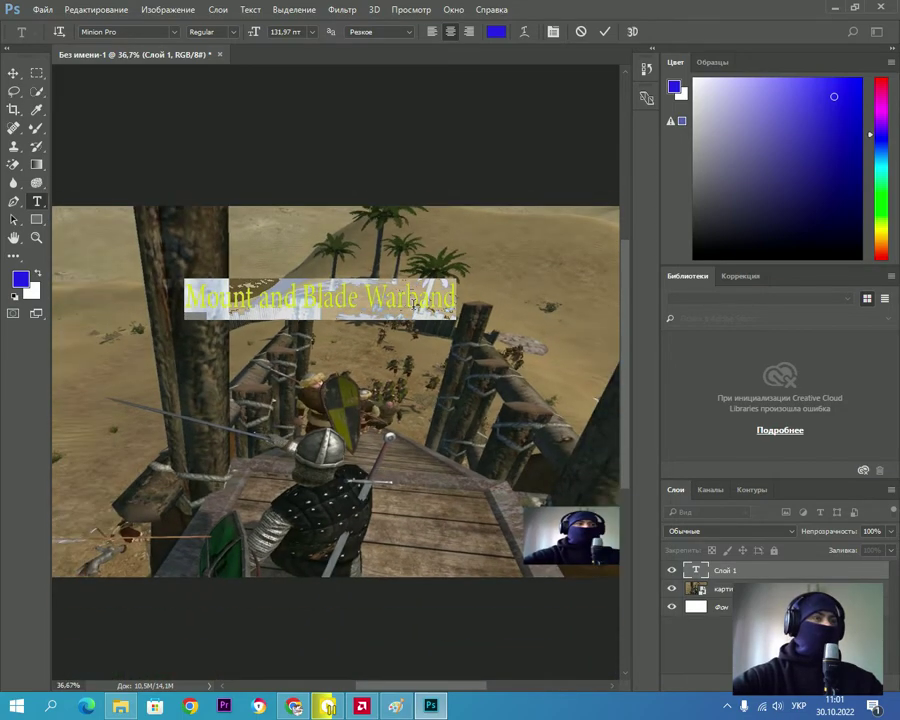
pyautogui.scroll(-1, 413, 302)
pyautogui.scroll(-2, 413, 302)
pyautogui.scroll(1, 440, 310)
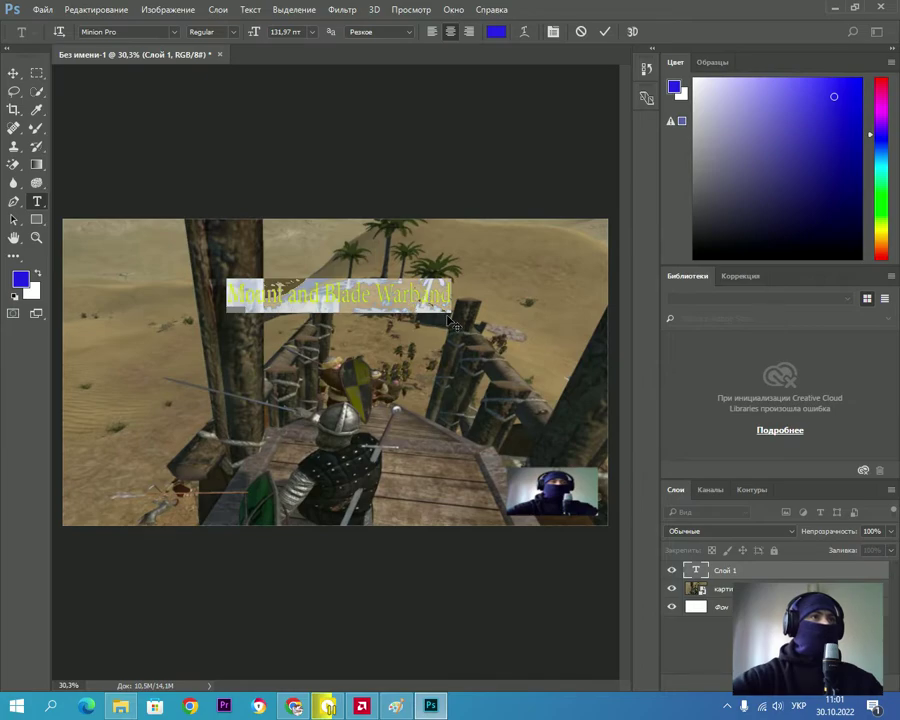
# Enlarge the title's text box, move it left and up, and reselect all the text.
pyautogui.moveTo(448, 312); pyautogui.dragTo(500, 340)
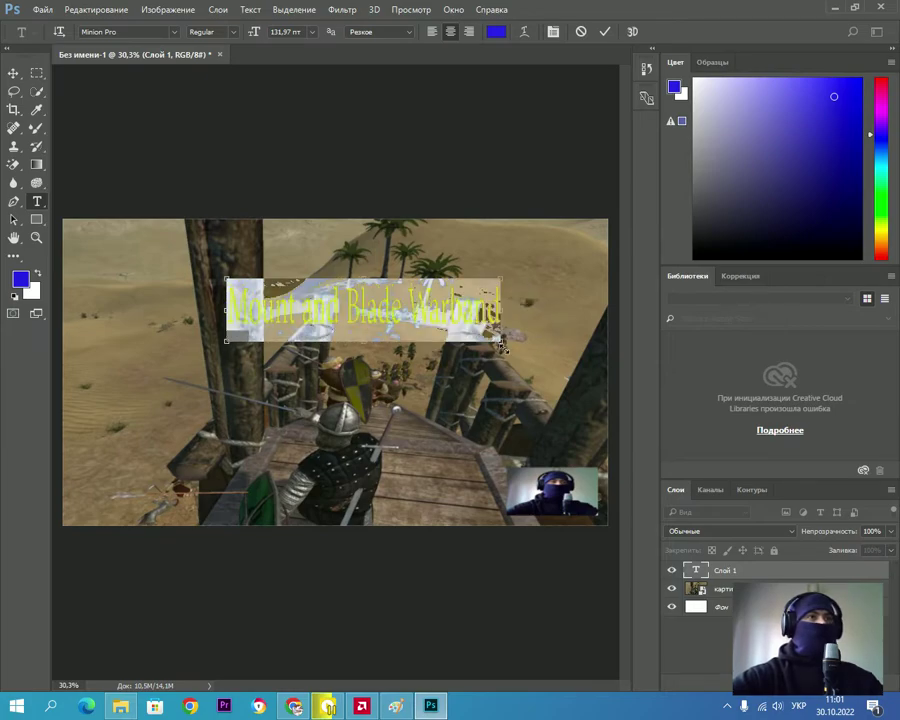
pyautogui.moveTo(433, 376); pyautogui.dragTo(380, 371)
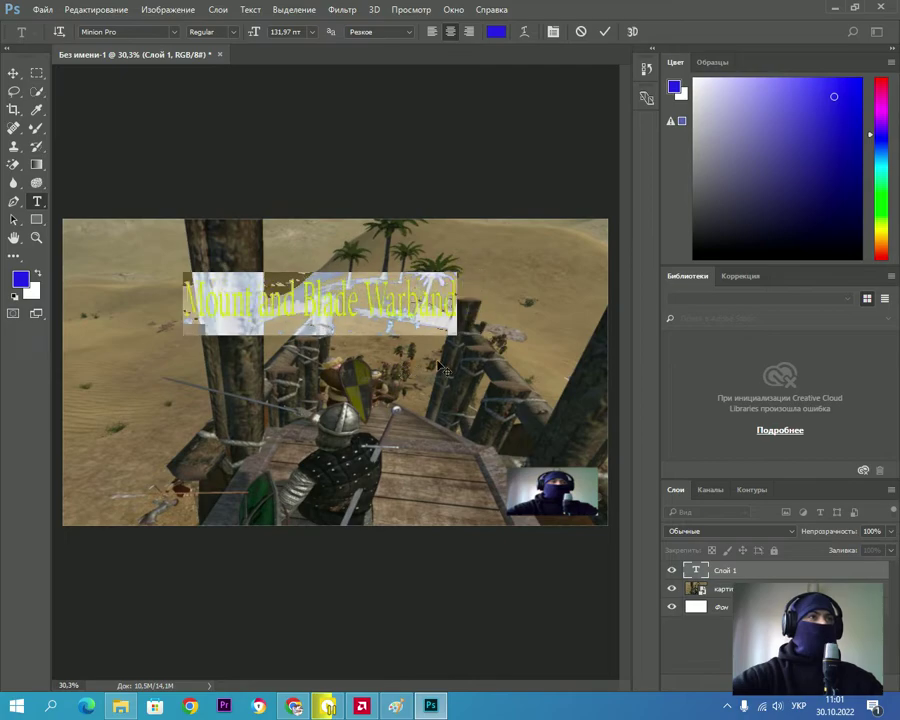
pyautogui.click(437, 314)
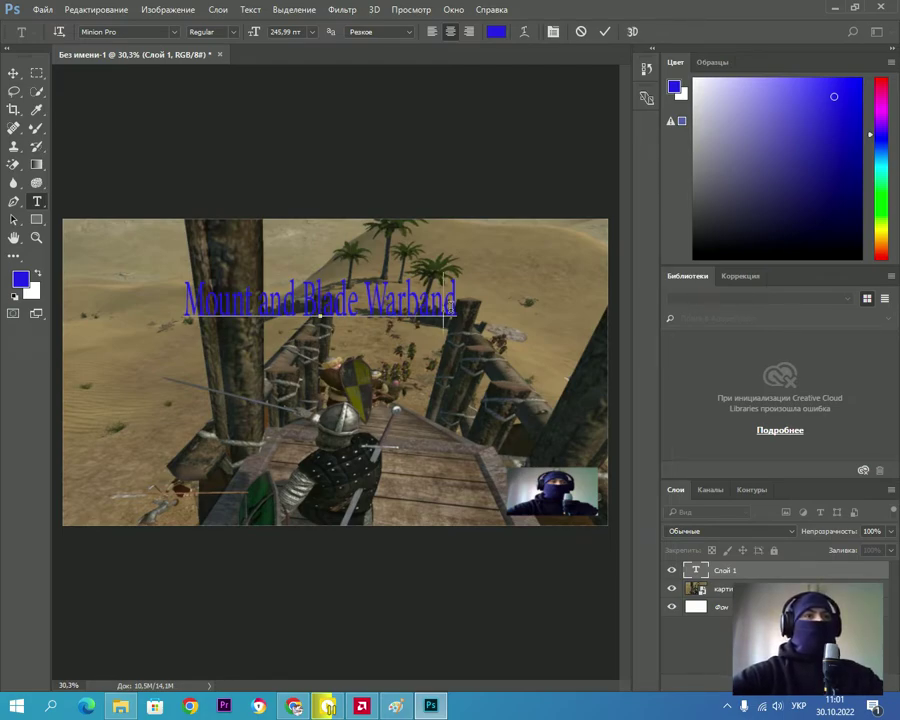
pyautogui.moveTo(456, 305); pyautogui.dragTo(171, 307)
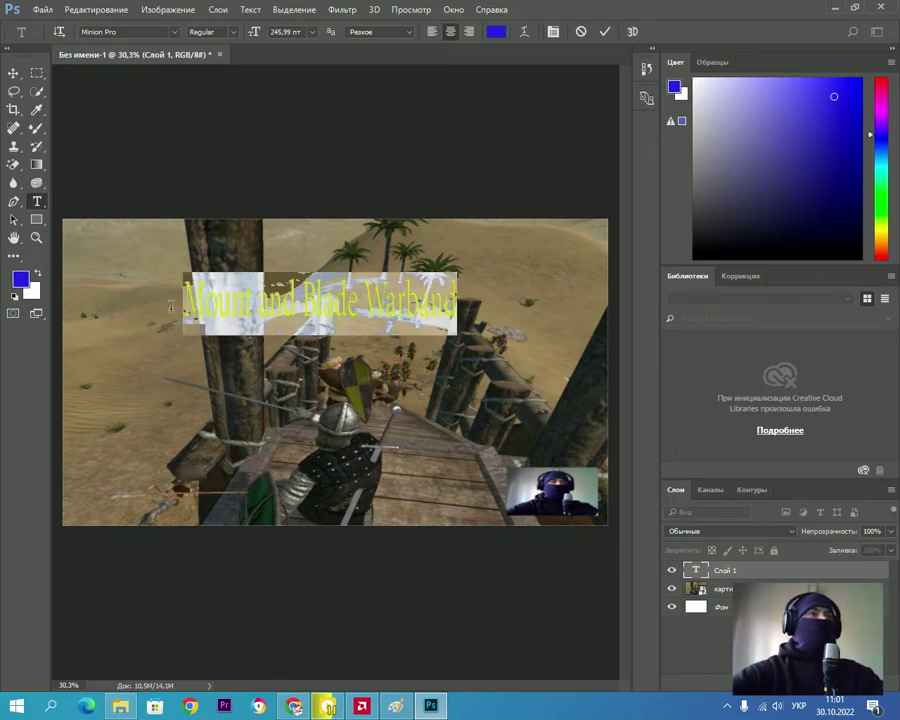
# Set the title to the Minion Pro Bold Cond style and commit the text.
pyautogui.click(234, 33)
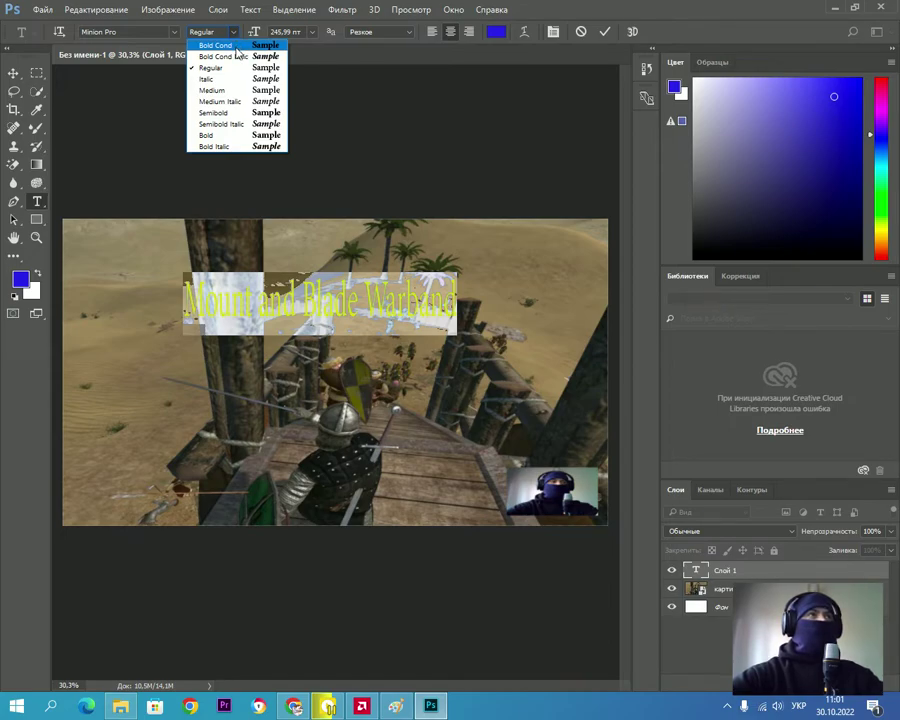
pyautogui.click(238, 47)
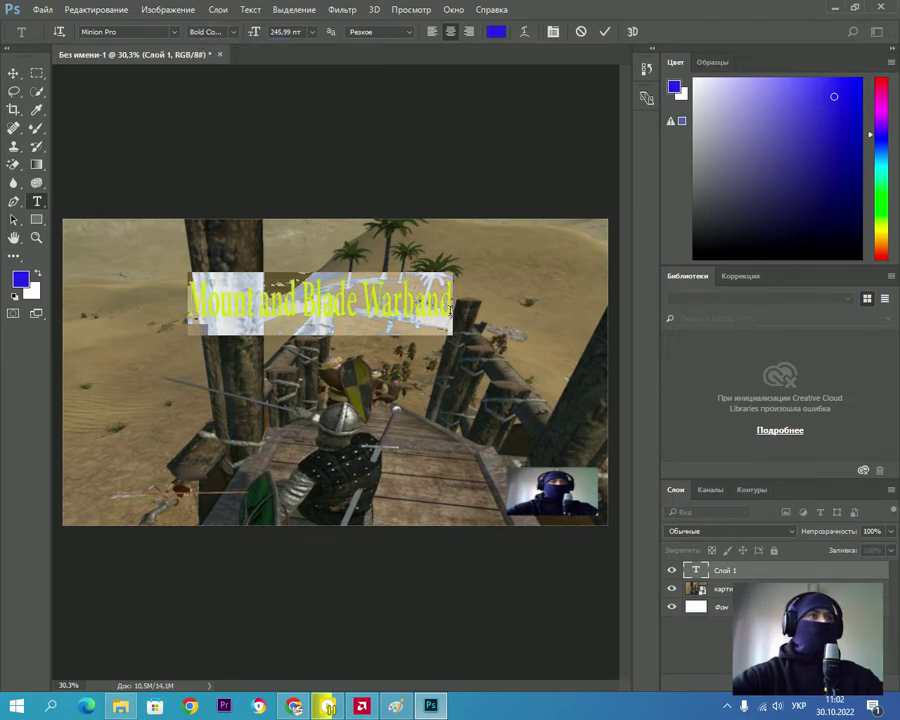
pyautogui.click(450, 317)
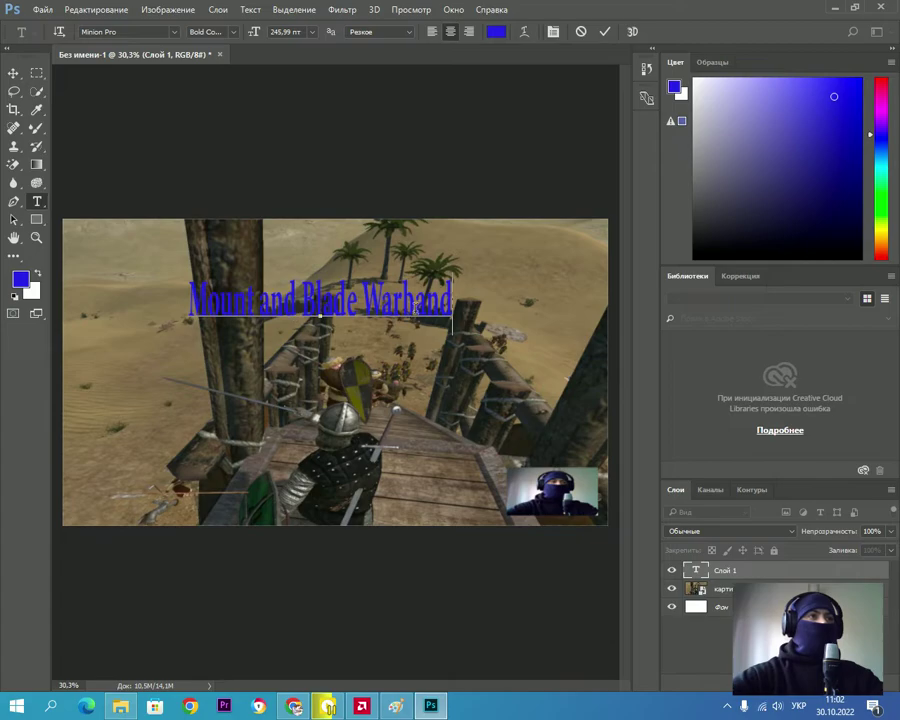
pyautogui.hotkey('ctrl', 'a')
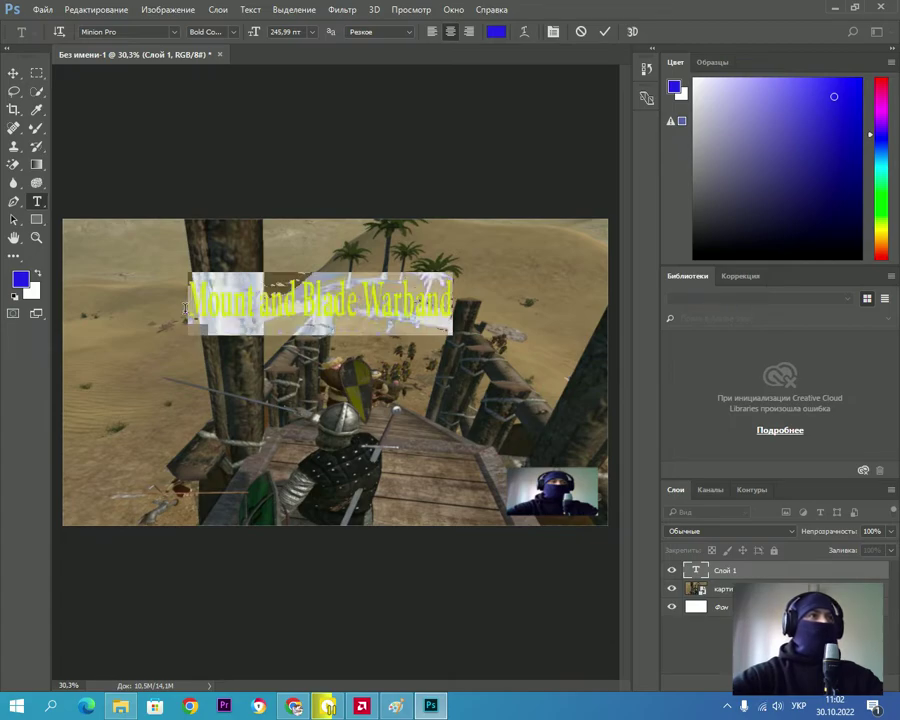
pyautogui.click(233, 32)
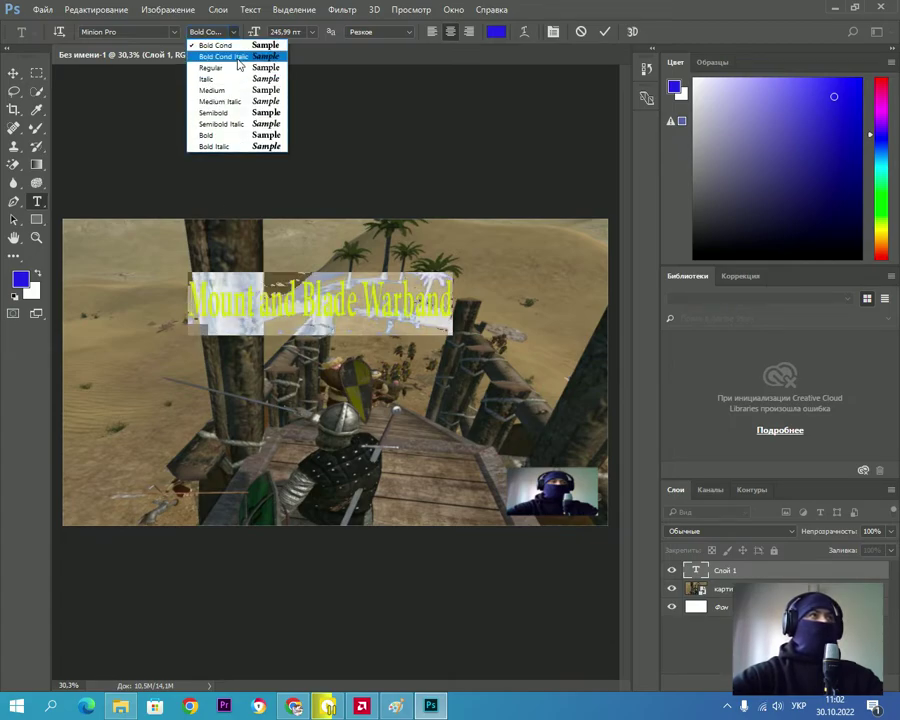
pyautogui.click(225, 56)
pyautogui.hotkey('ctrl', 'Return')
pyautogui.hotkey('ctrl', 'Return')
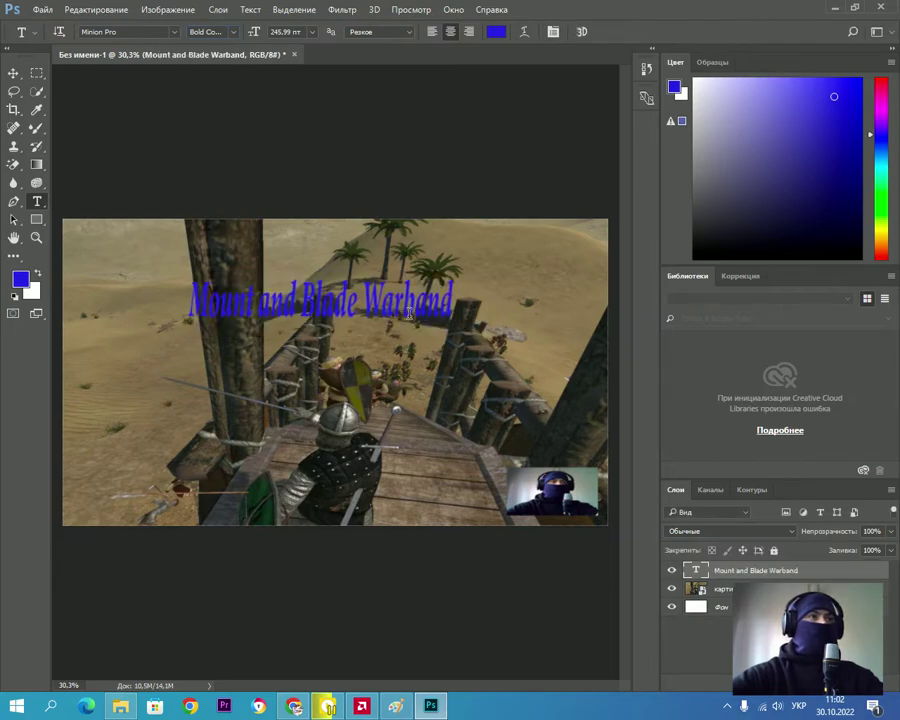
# Leave the accidental new text box, switch to the Move tool and select the title layer.
pyautogui.moveTo(453, 307); pyautogui.dragTo(190, 312)
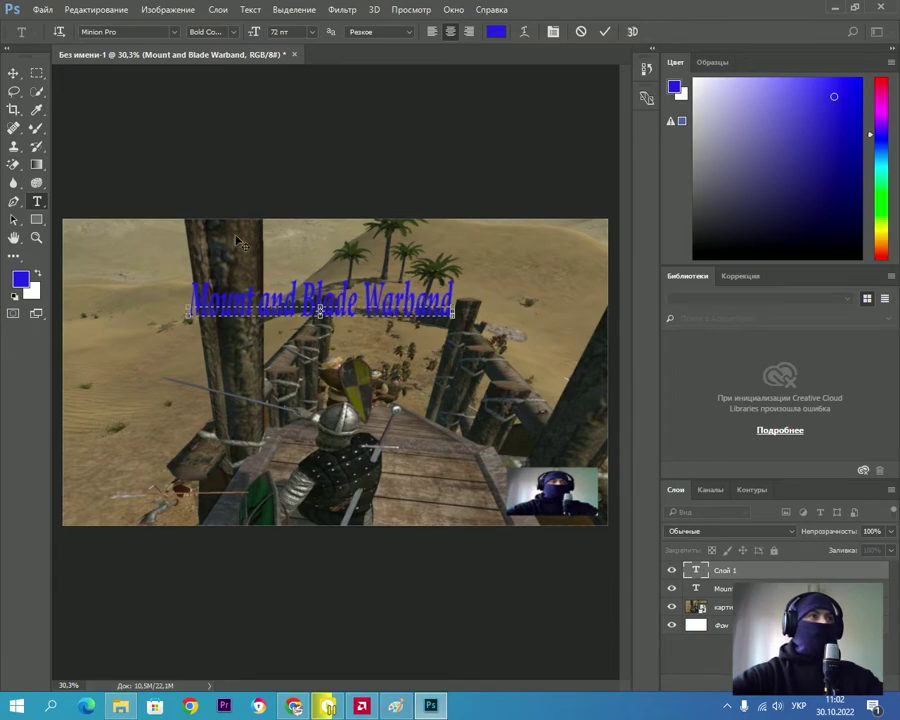
pyautogui.click(70, 10)
pyautogui.click(104, 27)
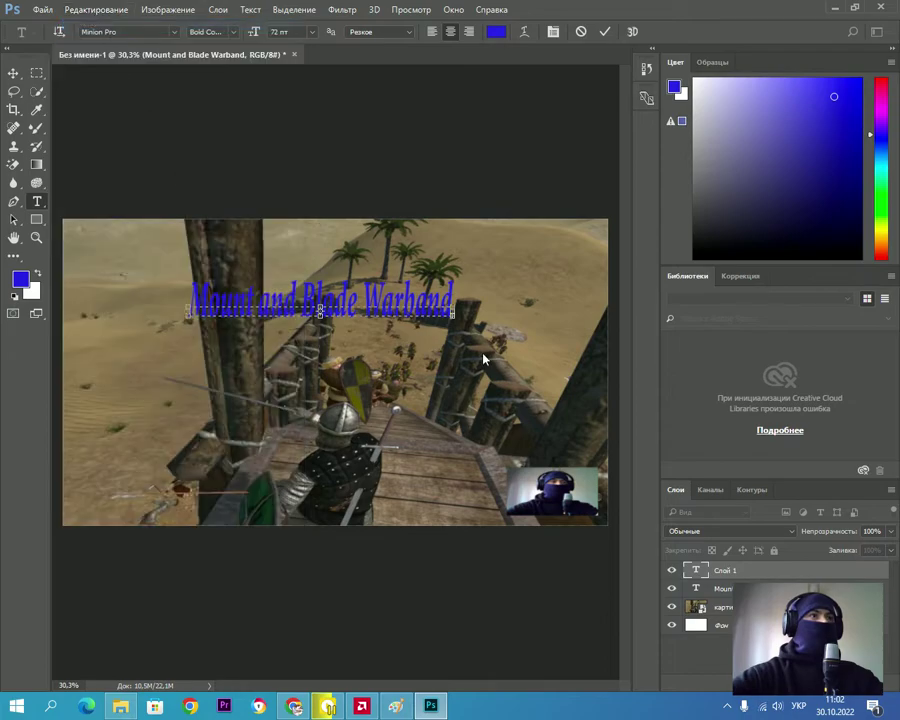
pyautogui.click(86, 10)
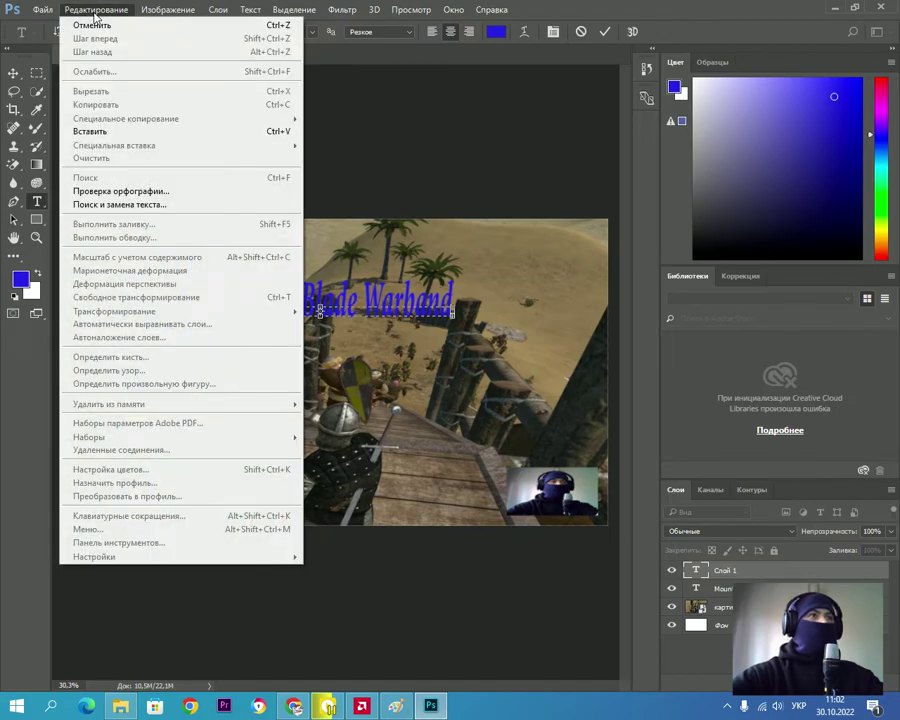
pyautogui.click(102, 26)
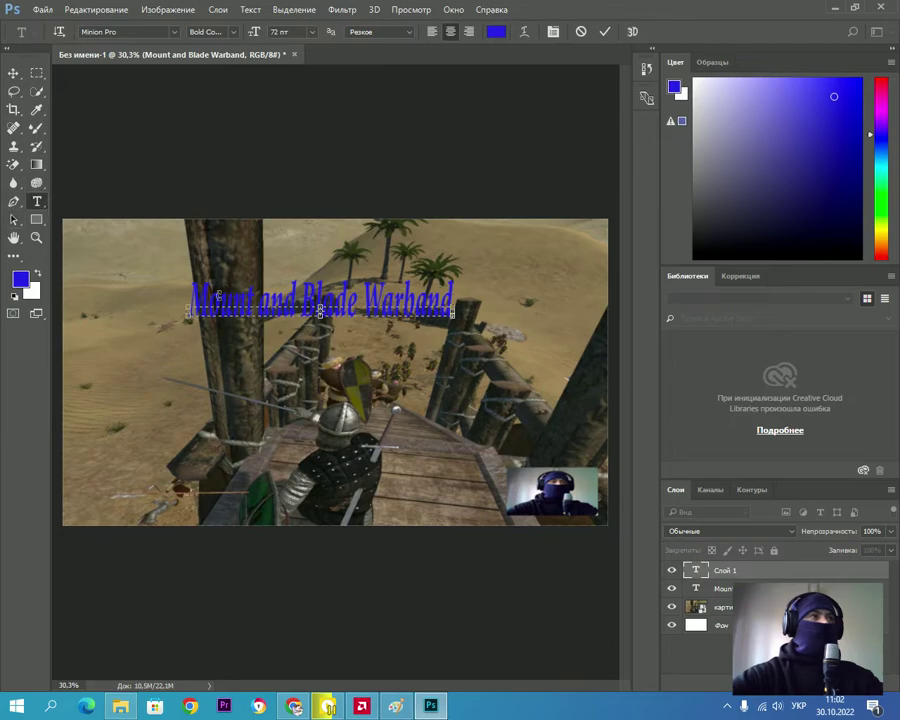
pyautogui.moveTo(345, 308); pyautogui.dragTo(349, 347)
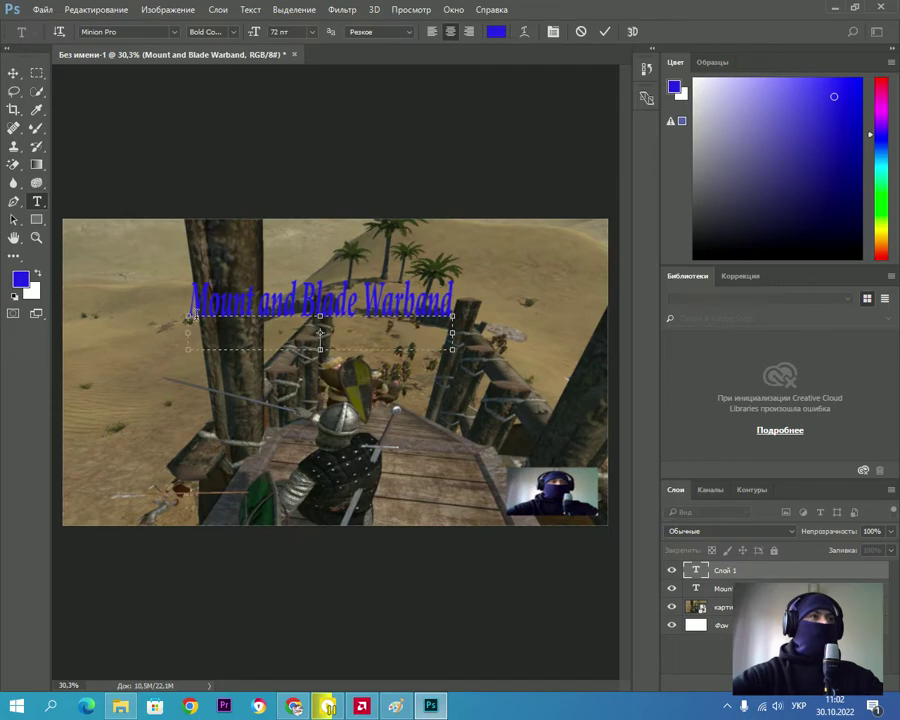
pyautogui.rightClick(186, 320)
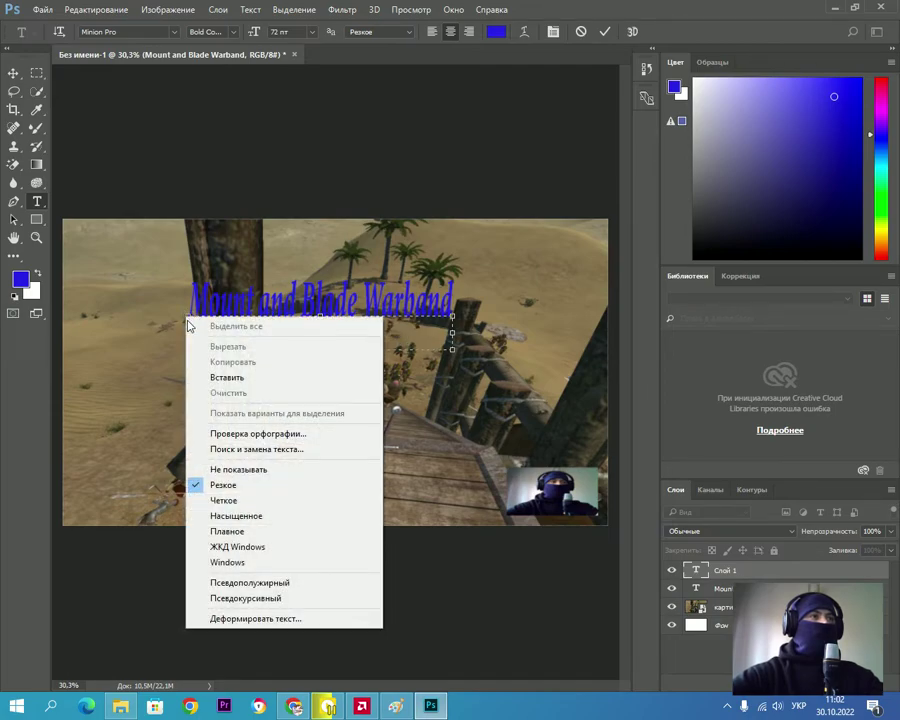
pyautogui.click(173, 306)
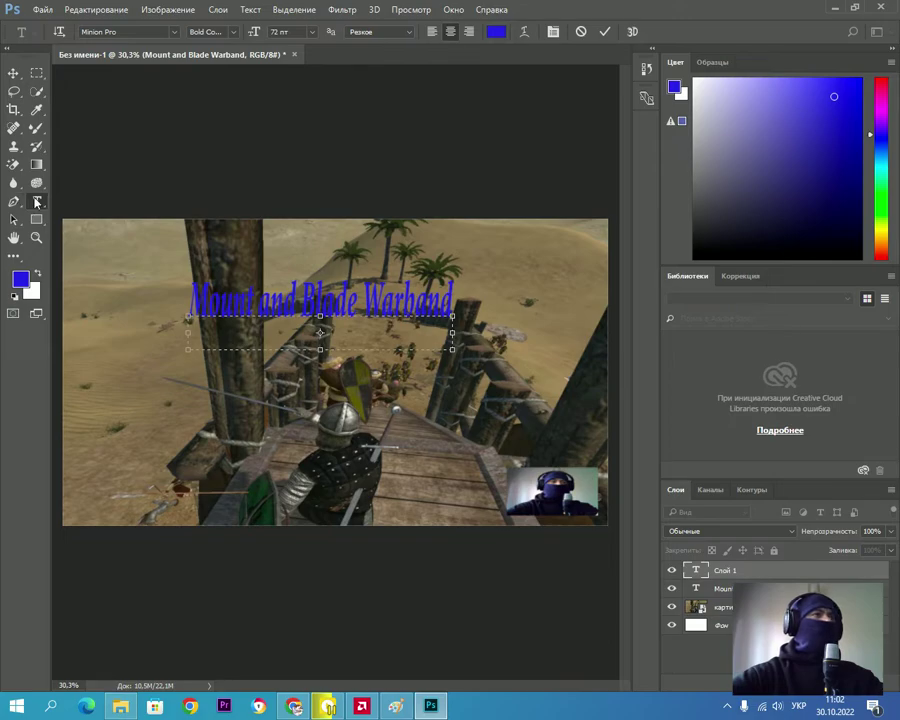
pyautogui.click(13, 73)
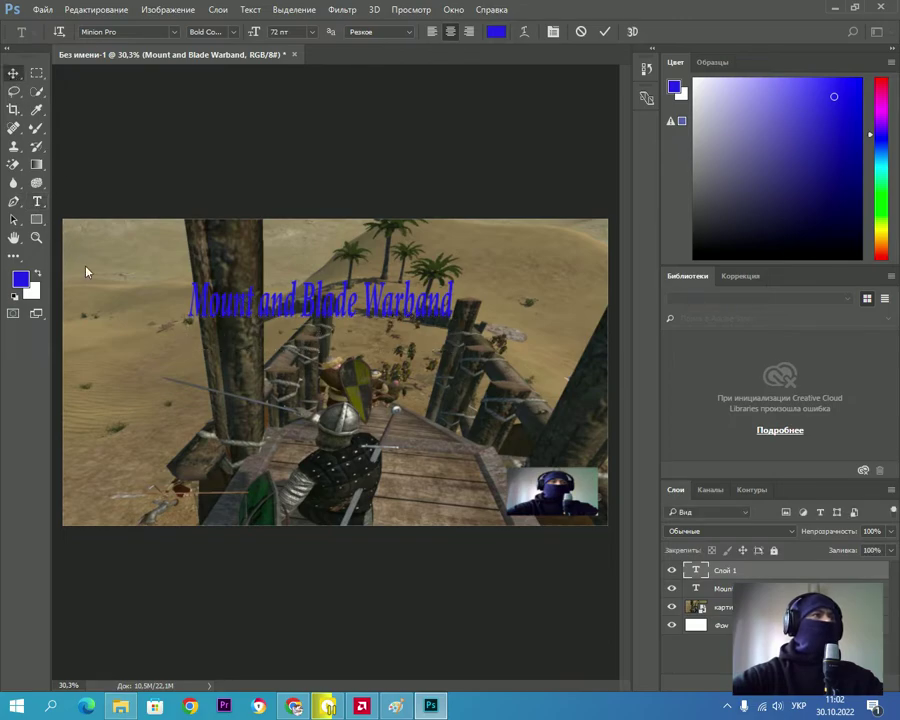
pyautogui.click(341, 308)
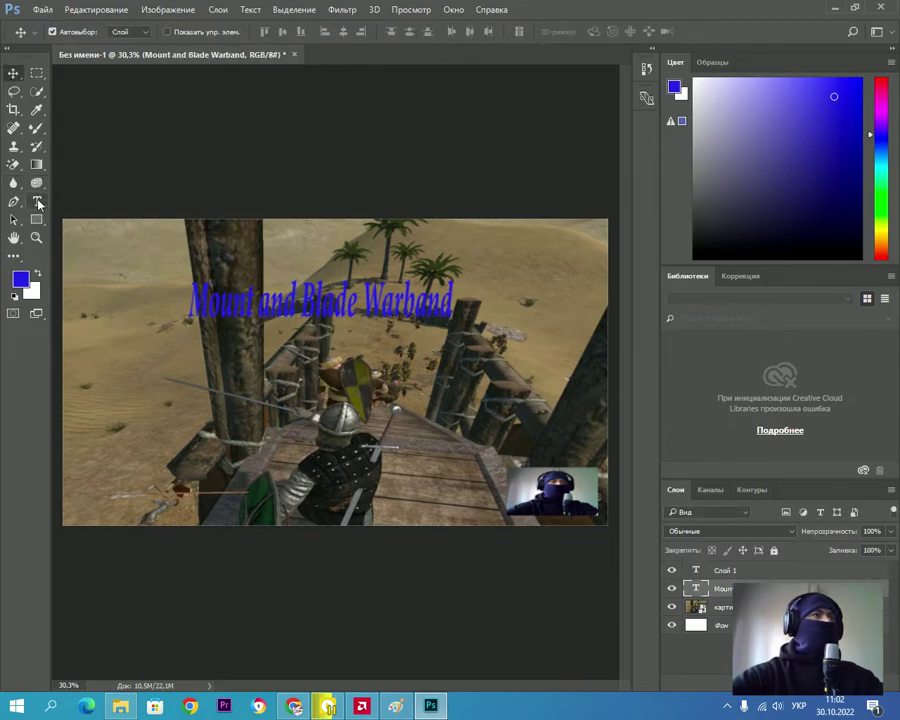
# Restyle the whole title to Minion Pro Semibold, commit it, and un-maximize the Photoshop window.
pyautogui.click(37, 201)
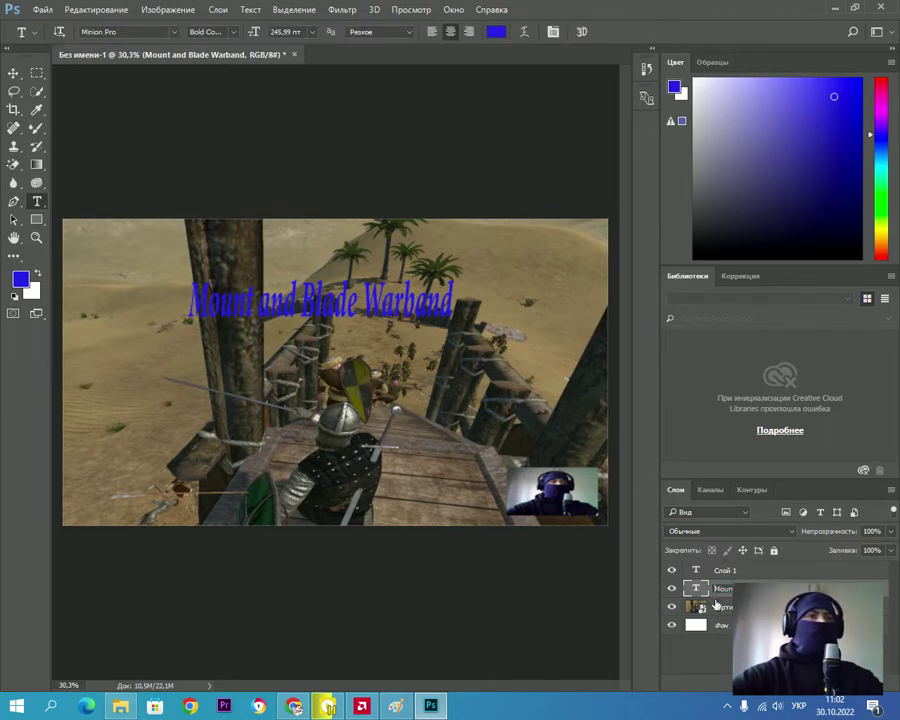
pyautogui.click(374, 311)
pyautogui.click(464, 305)
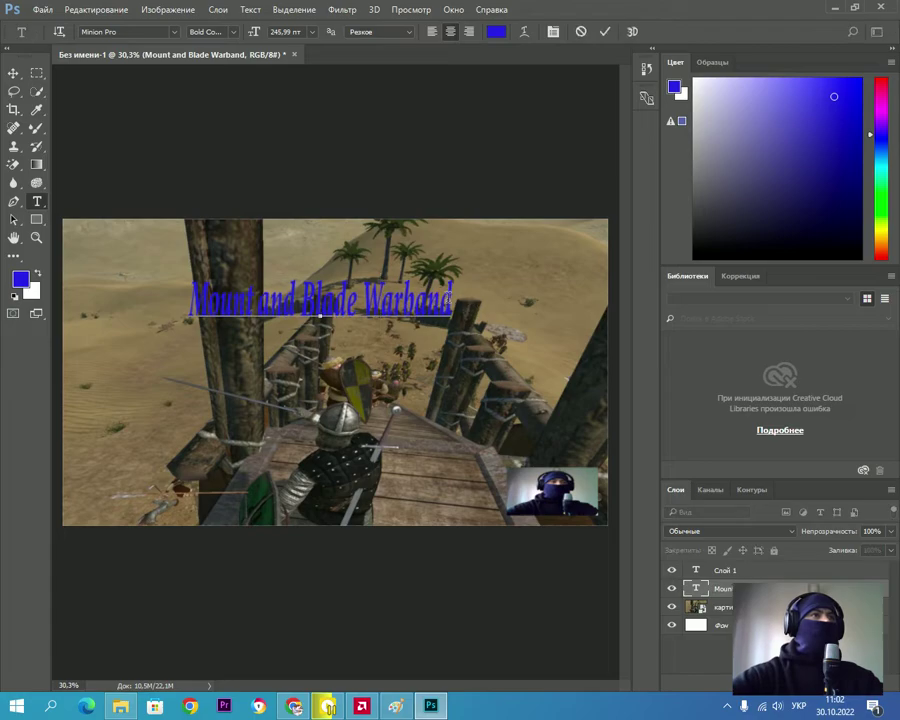
pyautogui.moveTo(455, 300); pyautogui.dragTo(190, 296)
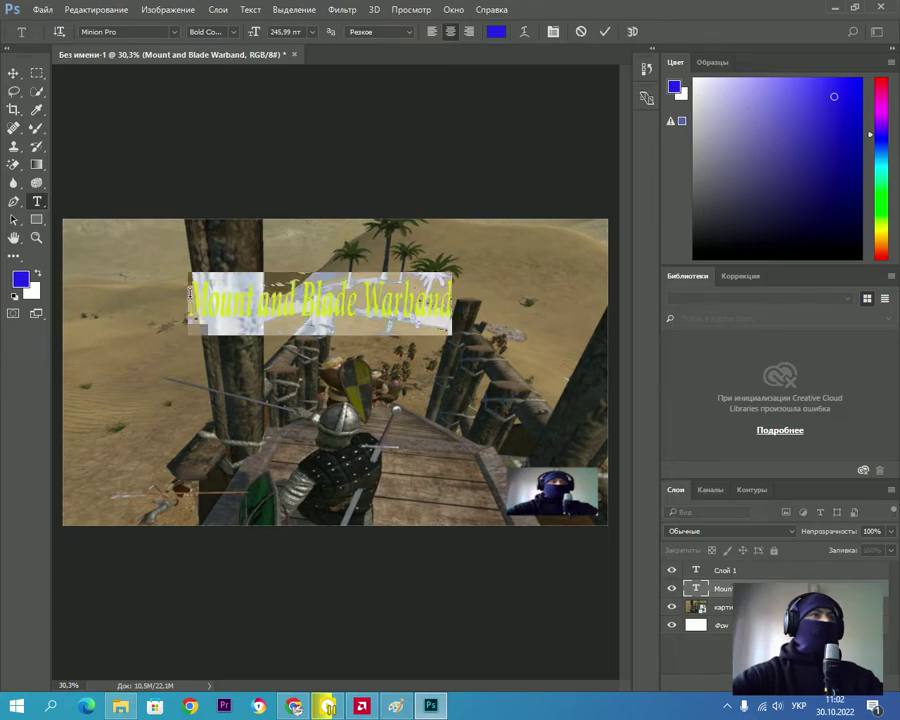
pyautogui.click(229, 33)
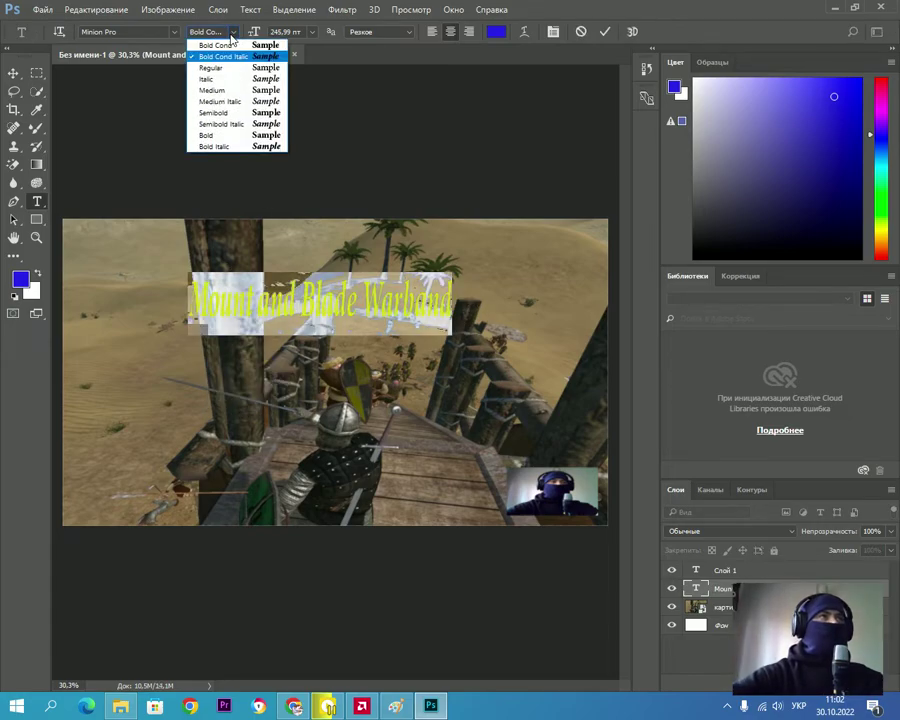
pyautogui.click(257, 113)
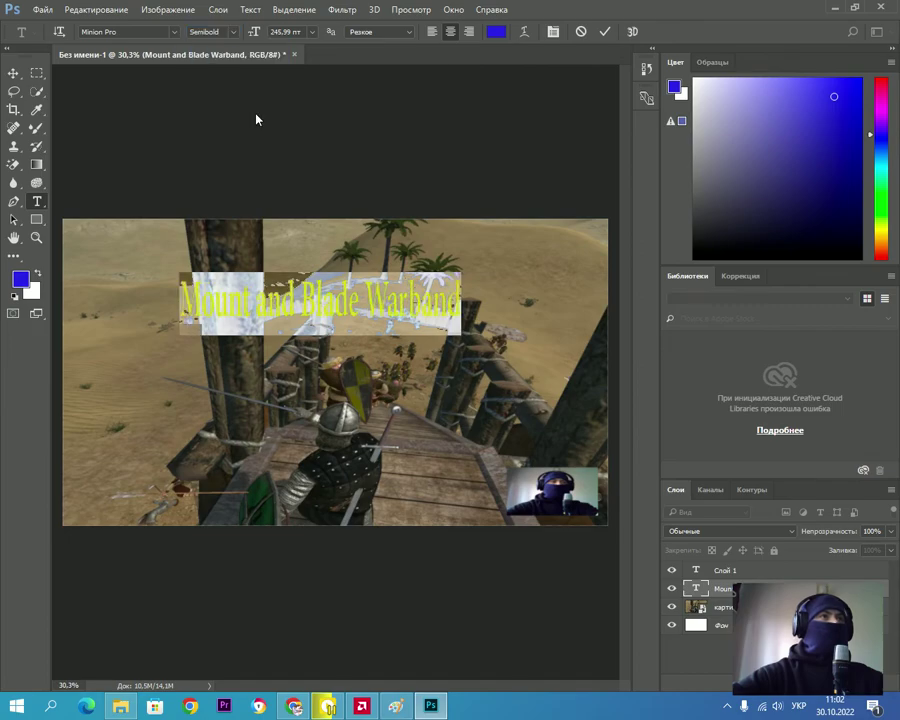
pyautogui.hotkey('ctrl', 'Return')
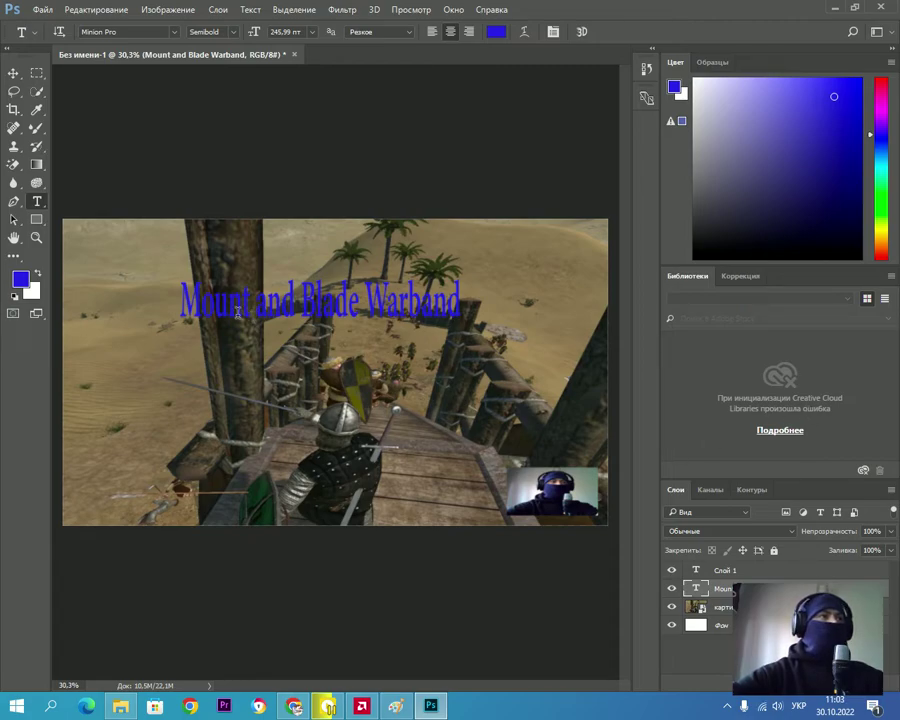
pyautogui.moveTo(600, 10)
pyautogui.mouseDown()
pyautogui.moveTo(730, 60)
pyautogui.moveTo(530, 66)
pyautogui.mouseUp()
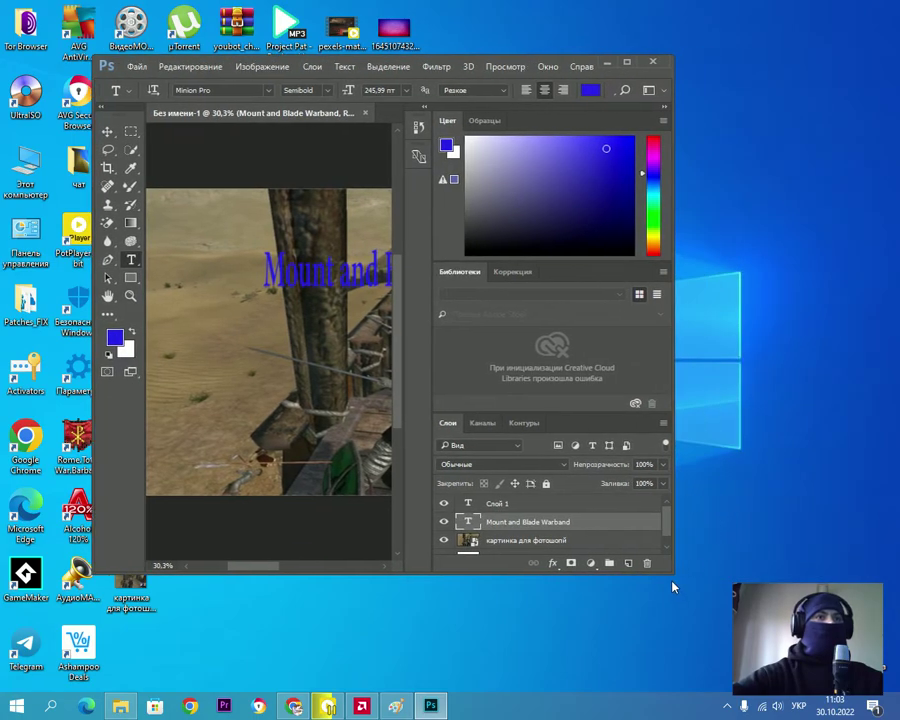
# Enlarge the floating Photoshop window out to the screen's left edge and move it up.
pyautogui.moveTo(676, 585); pyautogui.dragTo(712, 688)
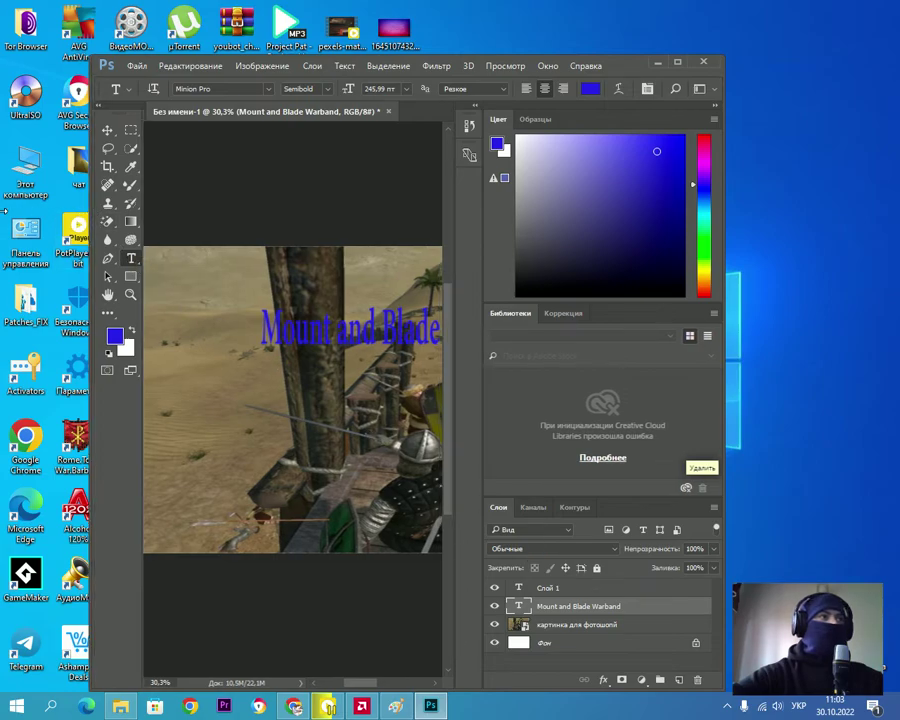
pyautogui.moveTo(91, 212); pyautogui.dragTo(1, 212)
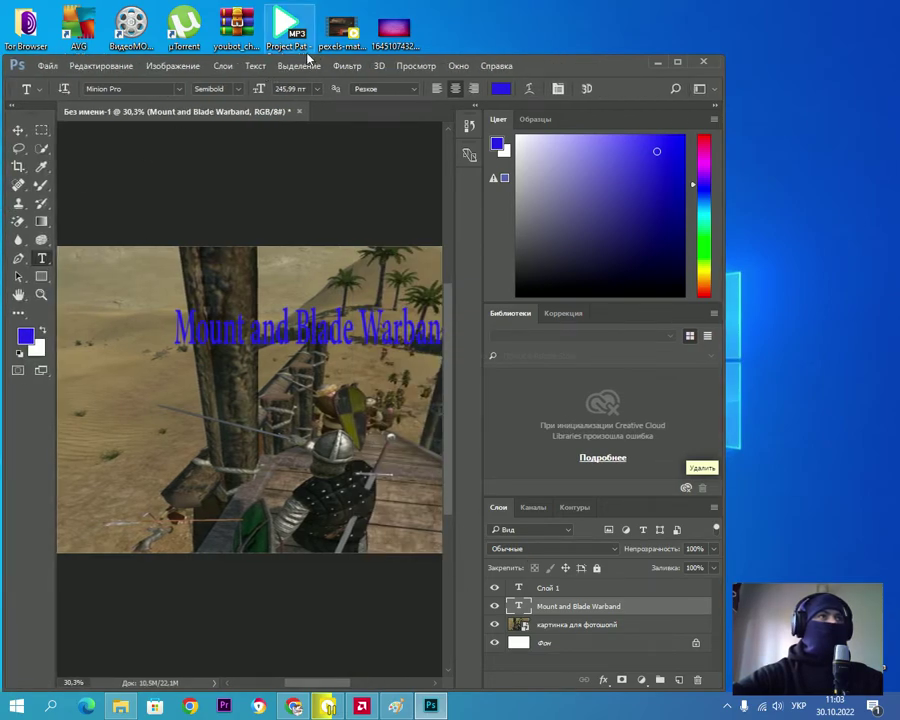
pyautogui.click(496, 65)
pyautogui.moveTo(558, 63); pyautogui.dragTo(556, 45)
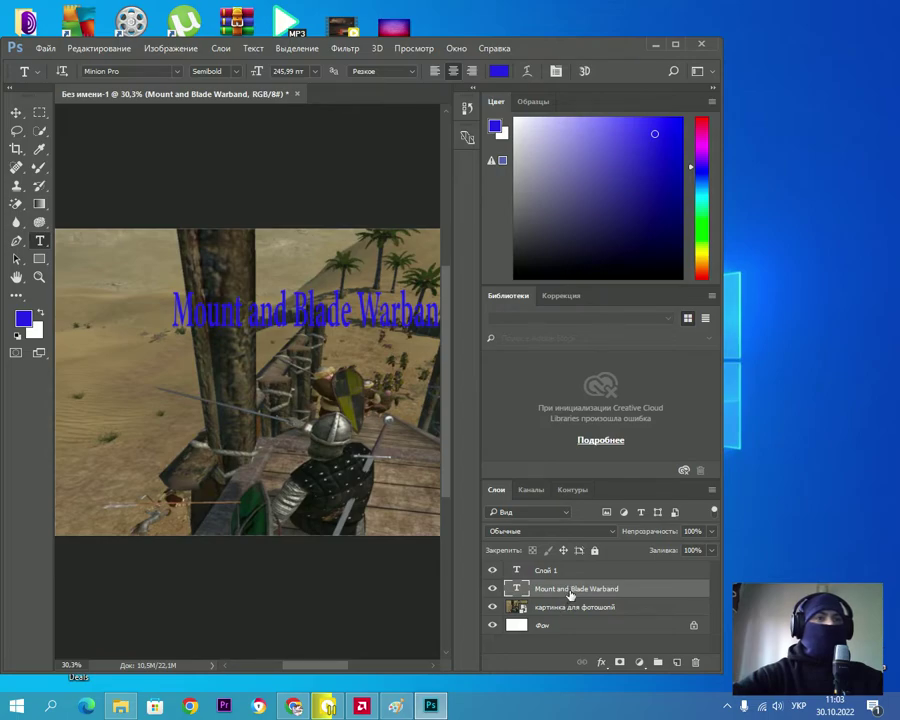
# Select the Mount and Blade Warband text layer in the Layers panel, past Слой 1.
pyautogui.click(578, 578)
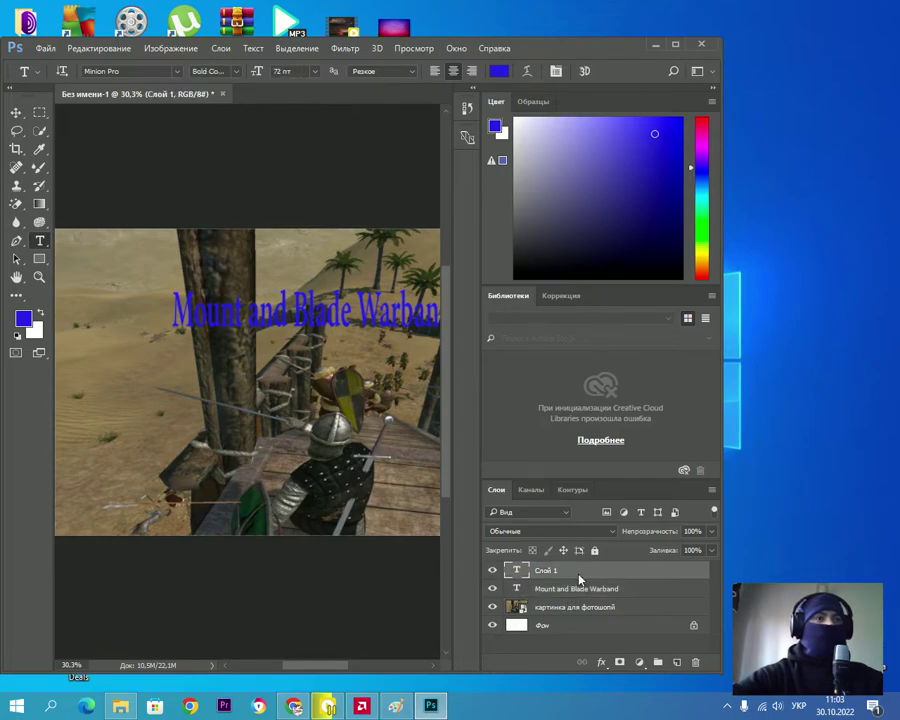
pyautogui.click(578, 592)
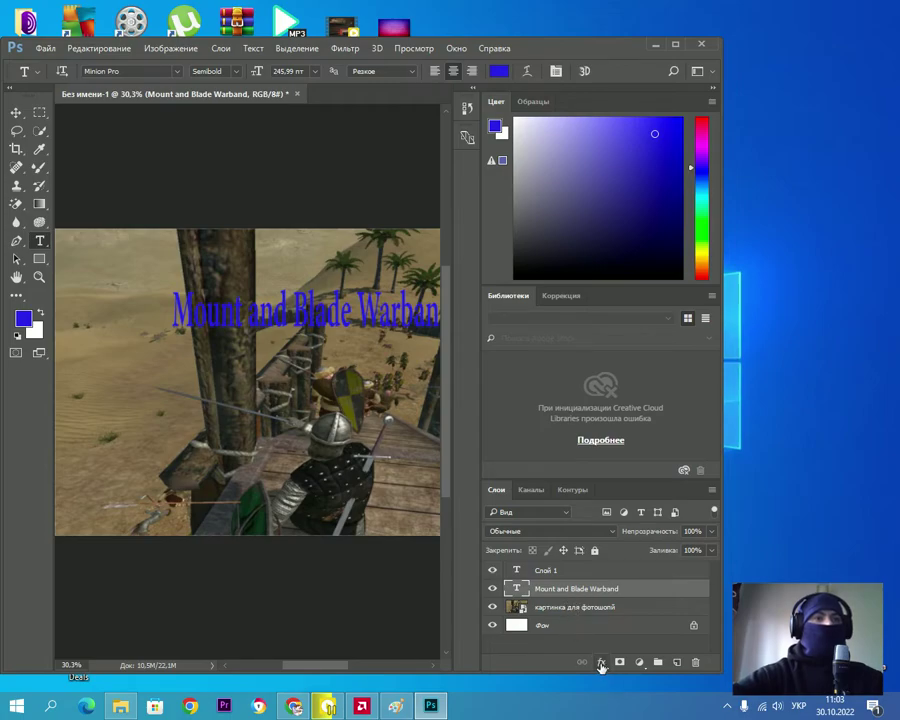
pyautogui.click(602, 665)
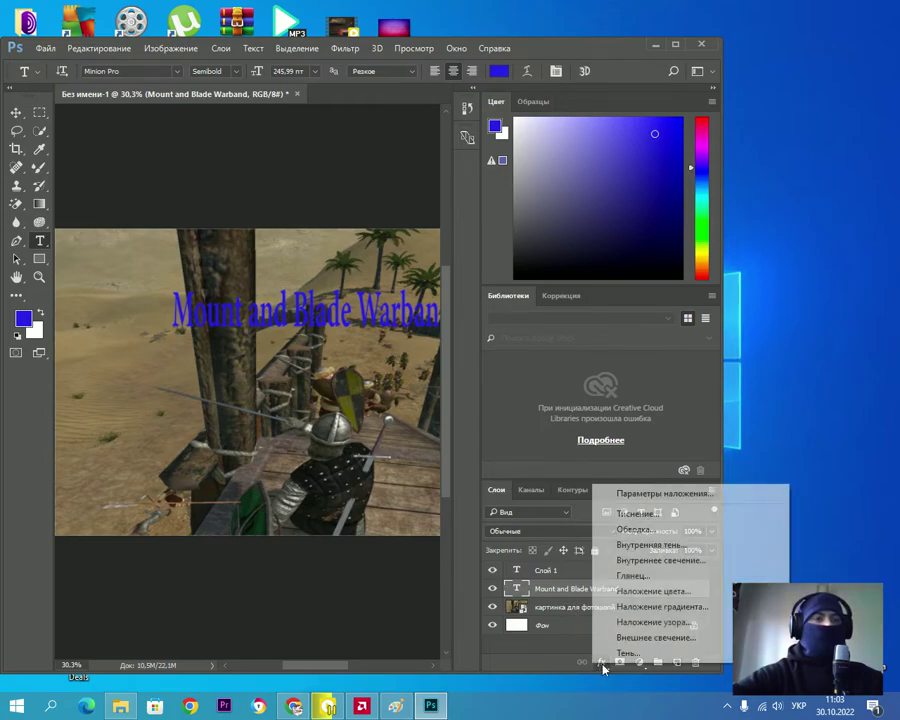
# Open the title's Параметры наложения, move the Layer Style dialog aside, and enable an 8 px stroke.
pyautogui.click(644, 494)
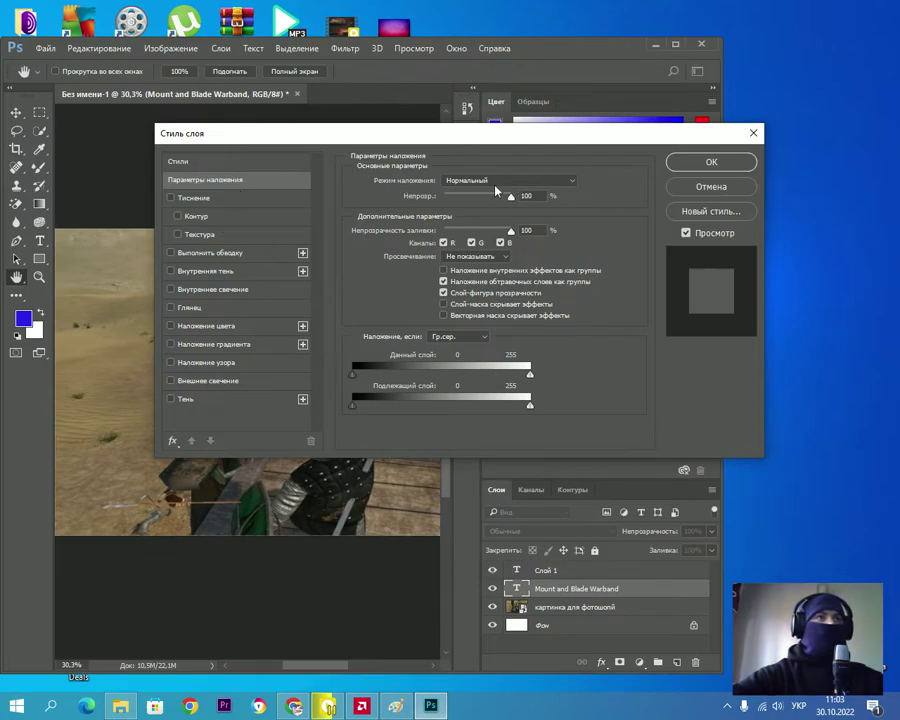
pyautogui.moveTo(438, 134)
pyautogui.mouseDown()
pyautogui.moveTo(620, 74)
pyautogui.moveTo(584, 187)
pyautogui.moveTo(590, 65)
pyautogui.mouseUp()
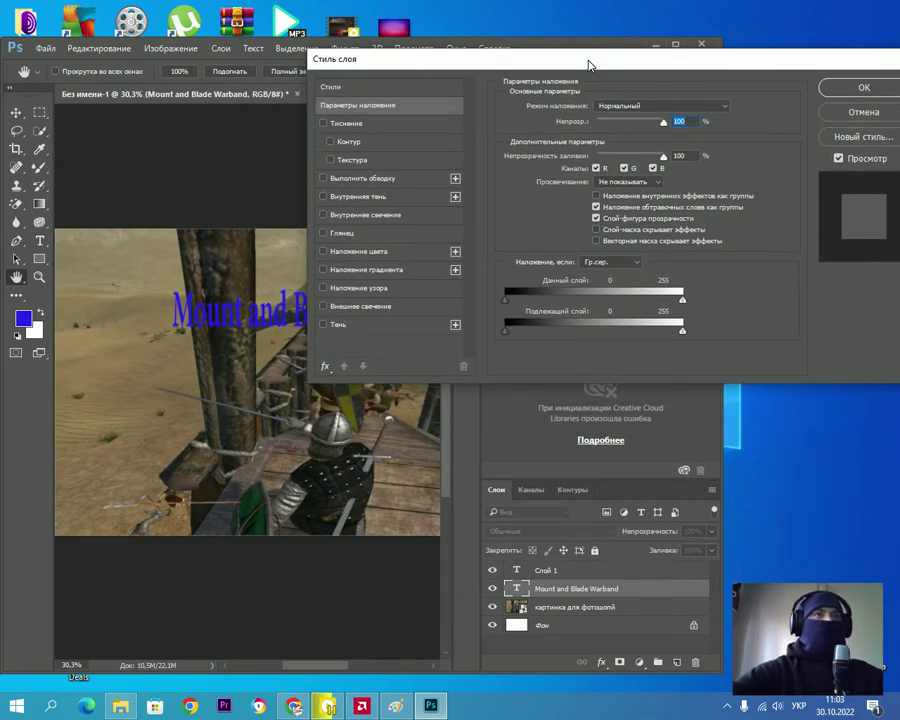
pyautogui.moveTo(589, 65)
pyautogui.mouseDown()
pyautogui.moveTo(665, 95)
pyautogui.moveTo(699, 74)
pyautogui.moveTo(727, 80)
pyautogui.moveTo(730, 72)
pyautogui.mouseUp()
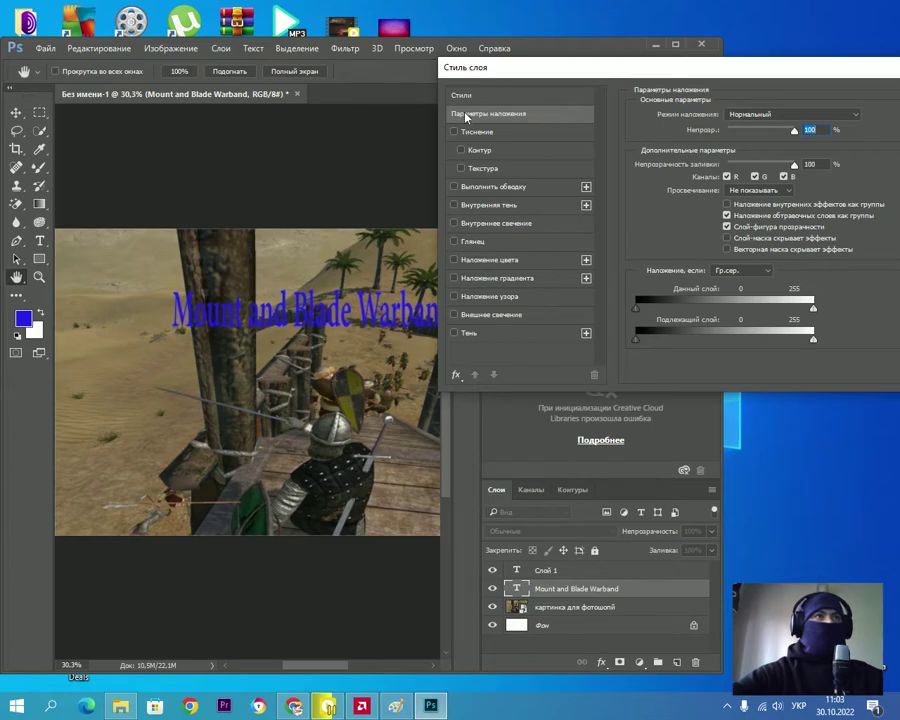
pyautogui.press('Down')
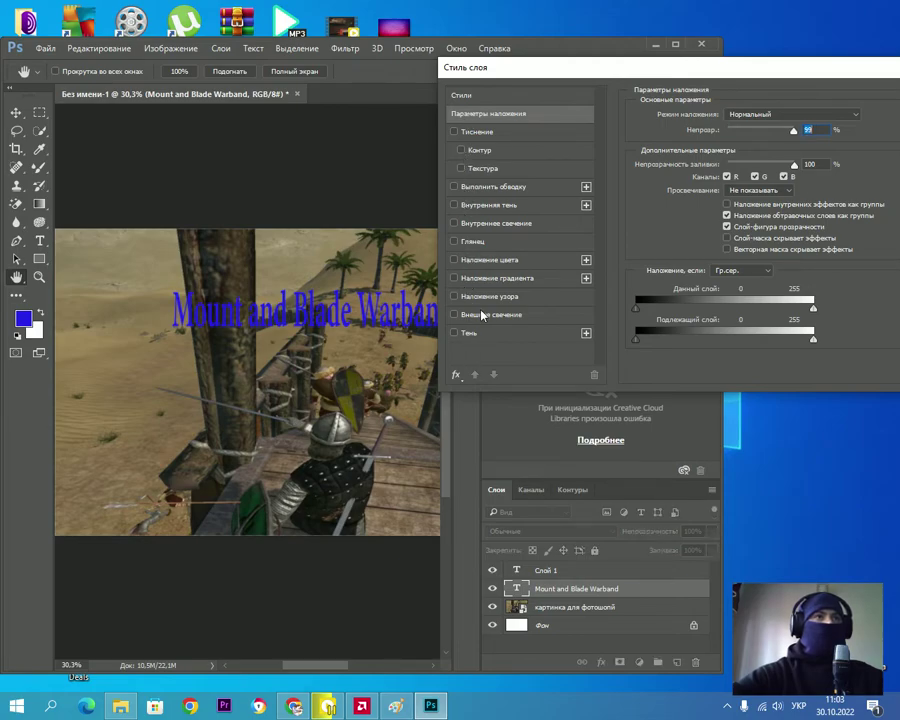
pyautogui.moveTo(786, 68); pyautogui.dragTo(809, 63)
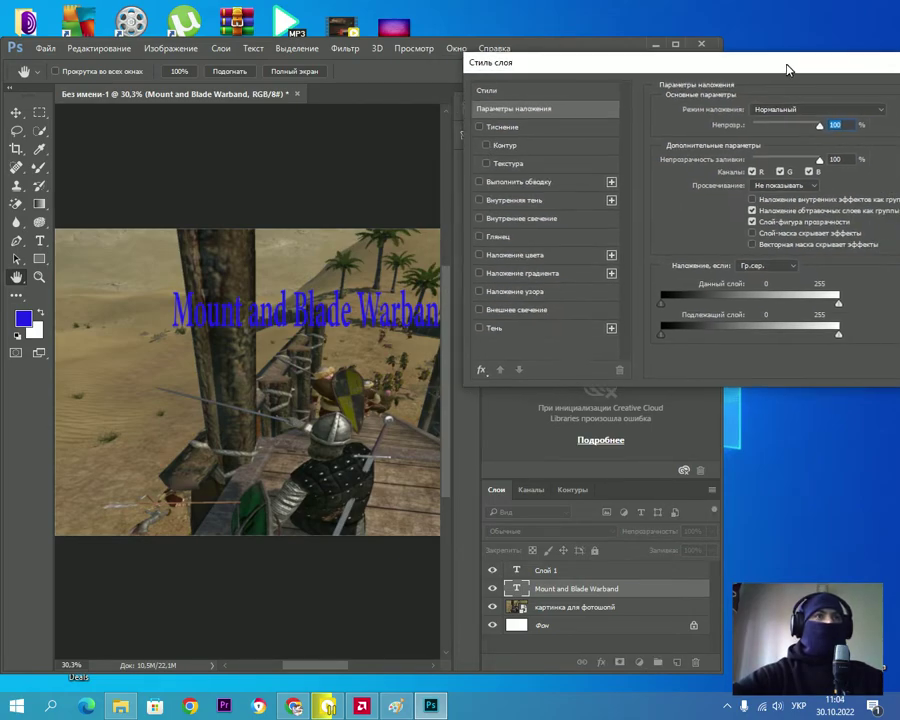
pyautogui.click(503, 182)
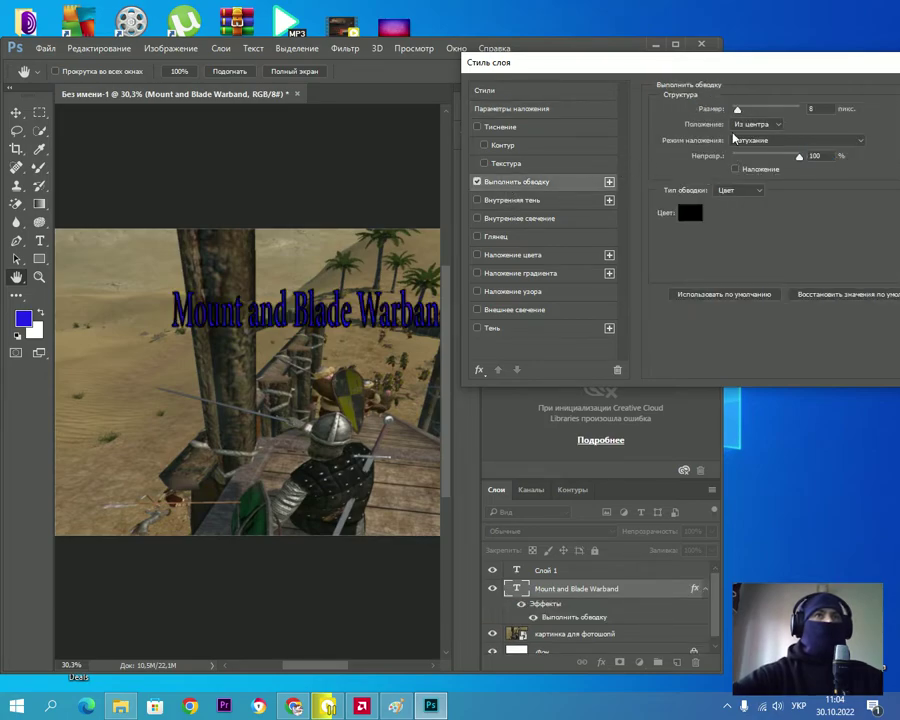
# Make the title stroke 8 px, positioned Снаружи (outside), in pink e36e8c.
pyautogui.moveTo(738, 110); pyautogui.dragTo(737, 111)
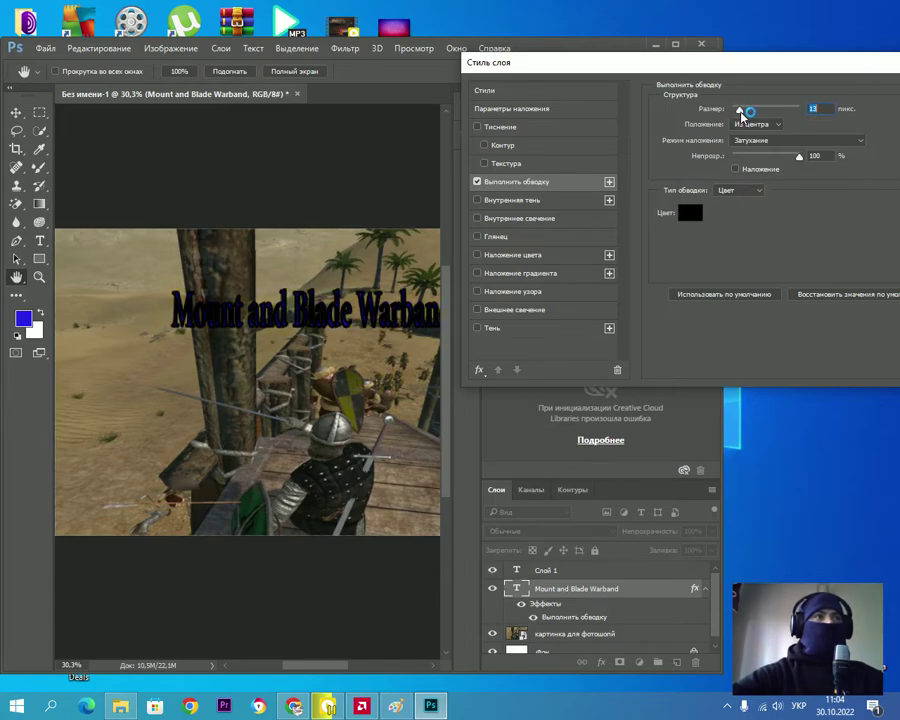
pyautogui.moveTo(738, 111)
pyautogui.mouseDown()
pyautogui.moveTo(733, 118)
pyautogui.moveTo(760, 118)
pyautogui.moveTo(739, 117)
pyautogui.mouseUp()
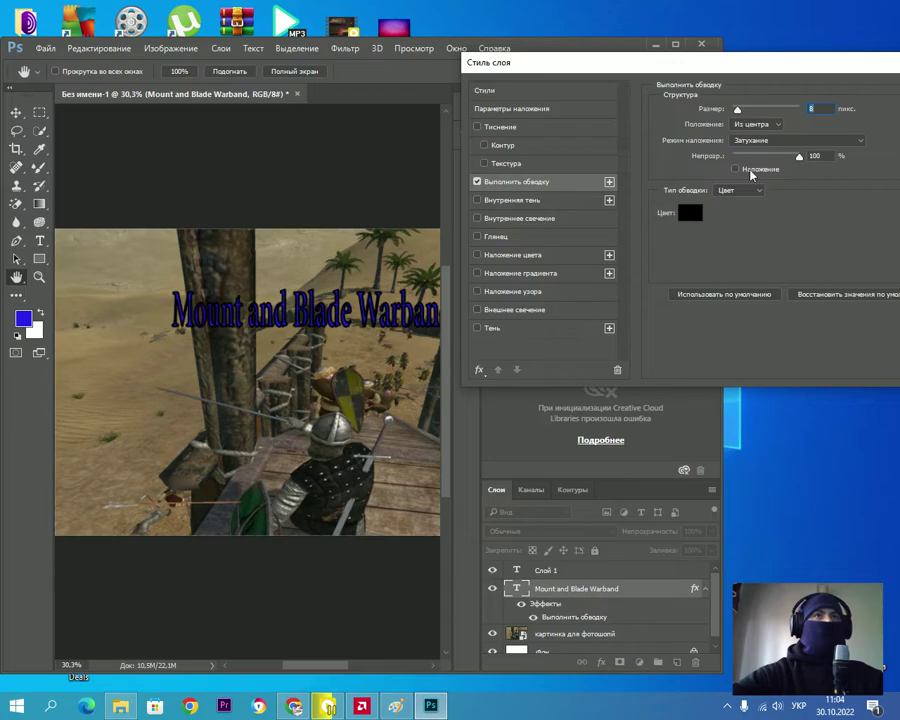
pyautogui.click(775, 125)
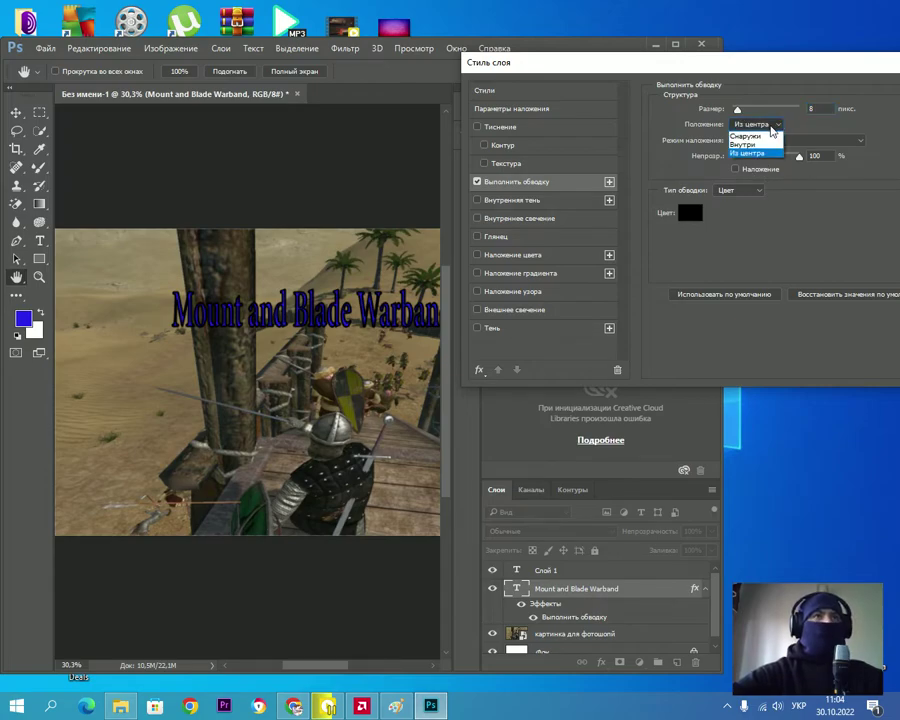
pyautogui.click(765, 145)
pyautogui.click(771, 124)
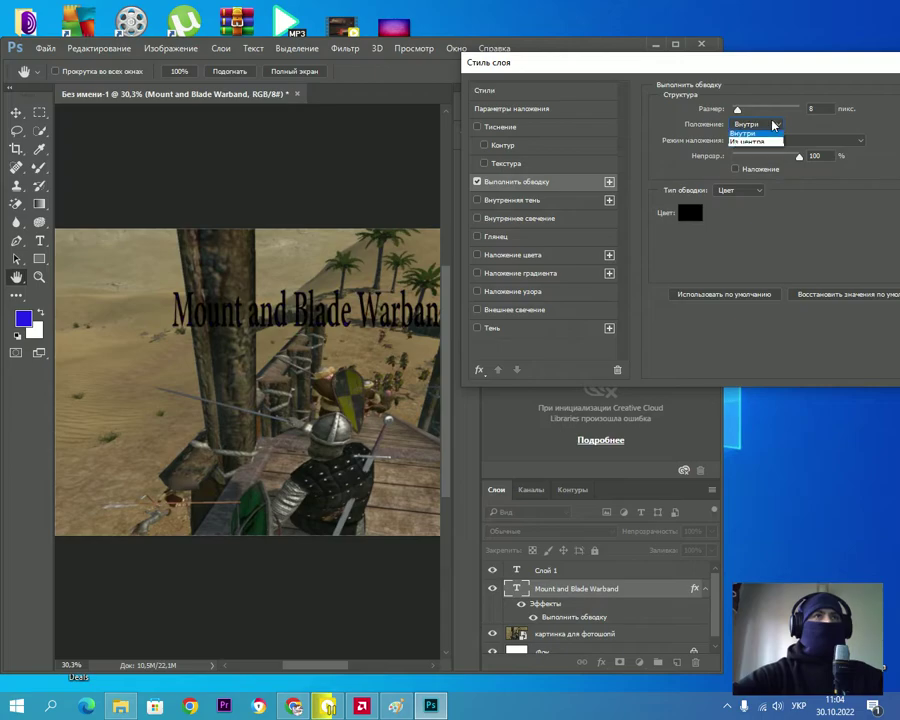
pyautogui.click(771, 128)
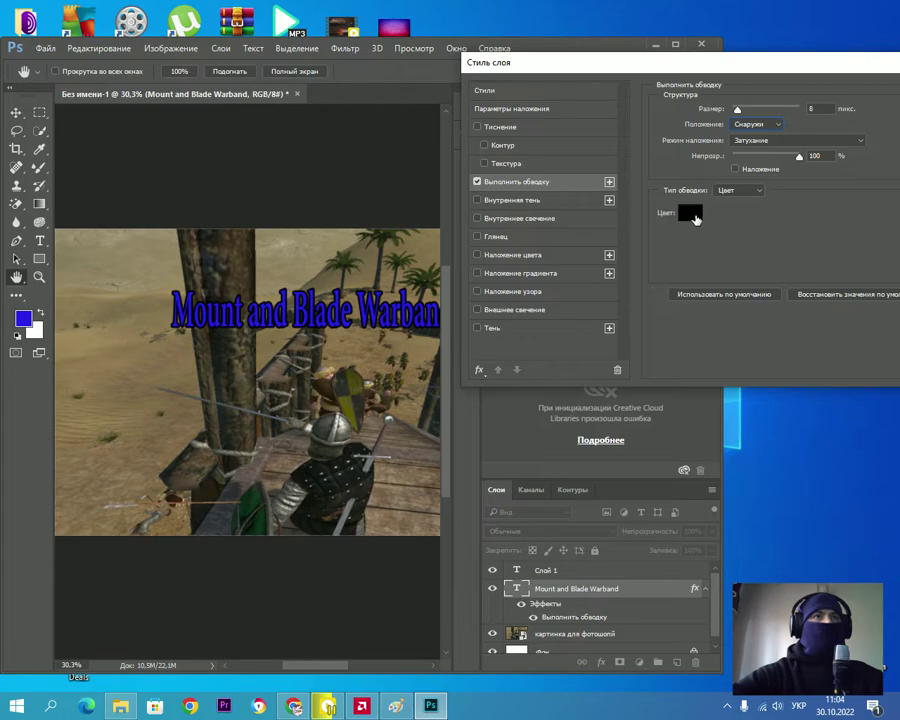
pyautogui.click(692, 213)
pyautogui.click(644, 345)
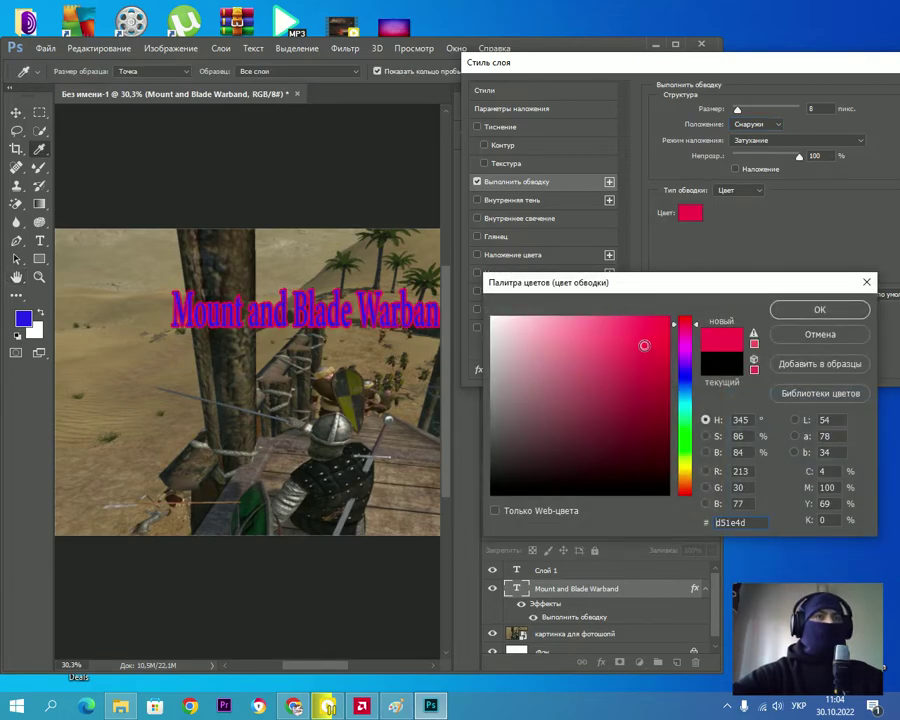
pyautogui.moveTo(644, 345)
pyautogui.mouseDown()
pyautogui.moveTo(565, 350)
pyautogui.moveTo(542, 380)
pyautogui.moveTo(576, 432)
pyautogui.moveTo(555, 396)
pyautogui.moveTo(590, 376)
pyautogui.moveTo(590, 352)
pyautogui.moveTo(552, 344)
pyautogui.moveTo(554, 376)
pyautogui.moveTo(542, 361)
pyautogui.moveTo(589, 384)
pyautogui.moveTo(566, 339)
pyautogui.moveTo(583, 336)
pyautogui.mouseUp()
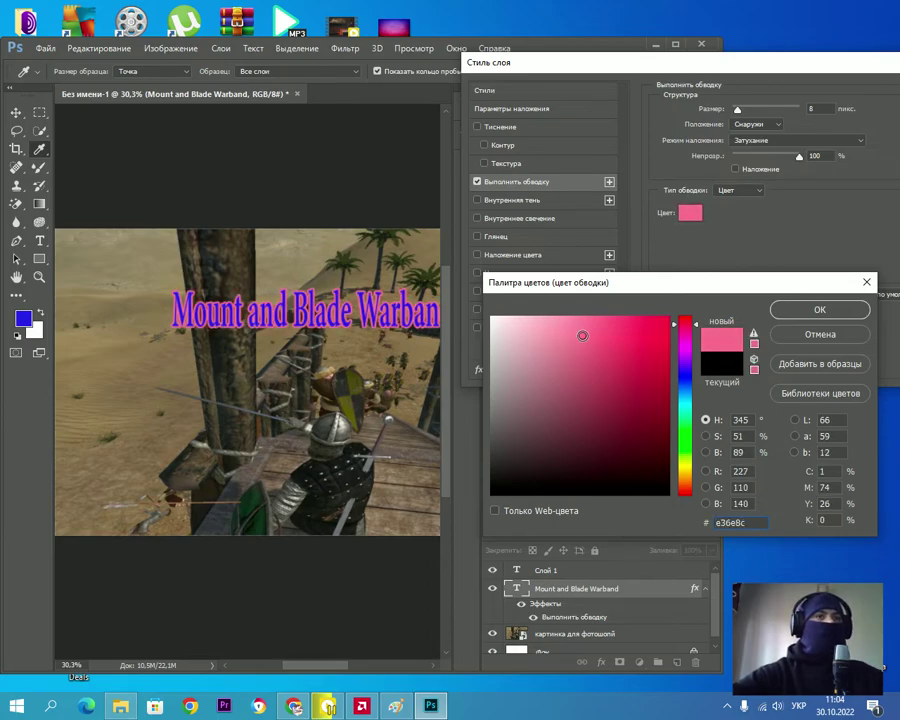
# Confirm the light pink stroke colour, then change the stroke fill type to Gradient.
pyautogui.click(788, 310)
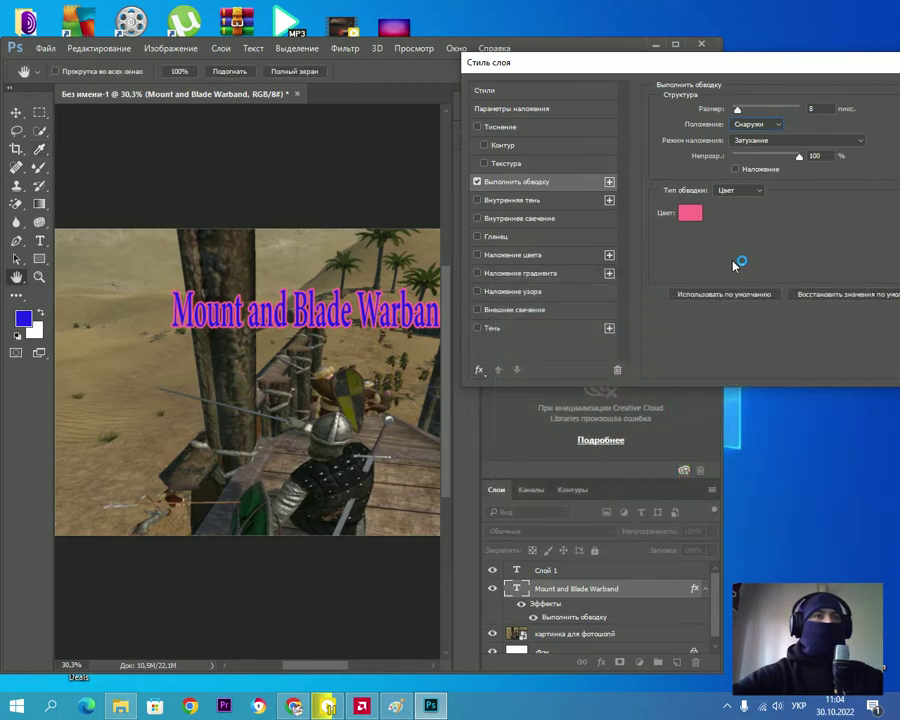
pyautogui.click(754, 191)
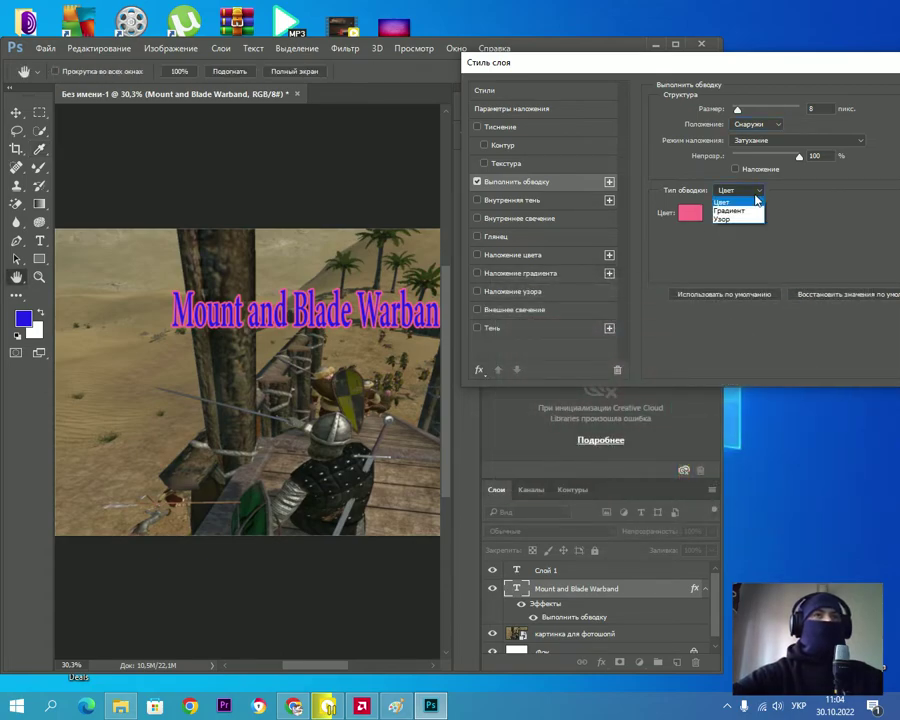
pyautogui.click(755, 211)
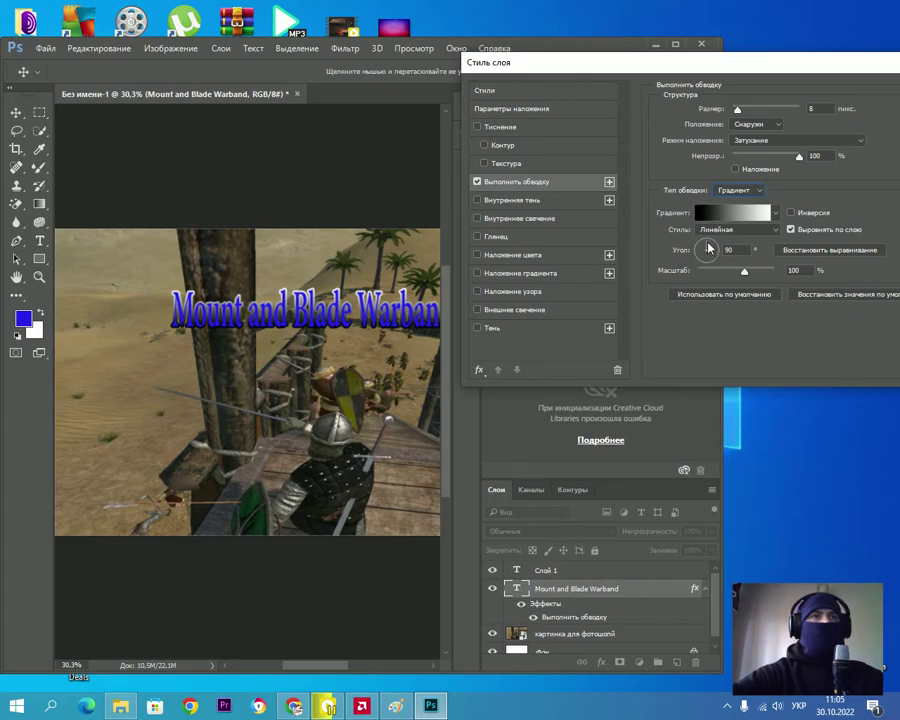
# Try other stroke gradient angles, then settle on 90° with Reverse left off.
pyautogui.moveTo(708, 245); pyautogui.dragTo(726, 254)
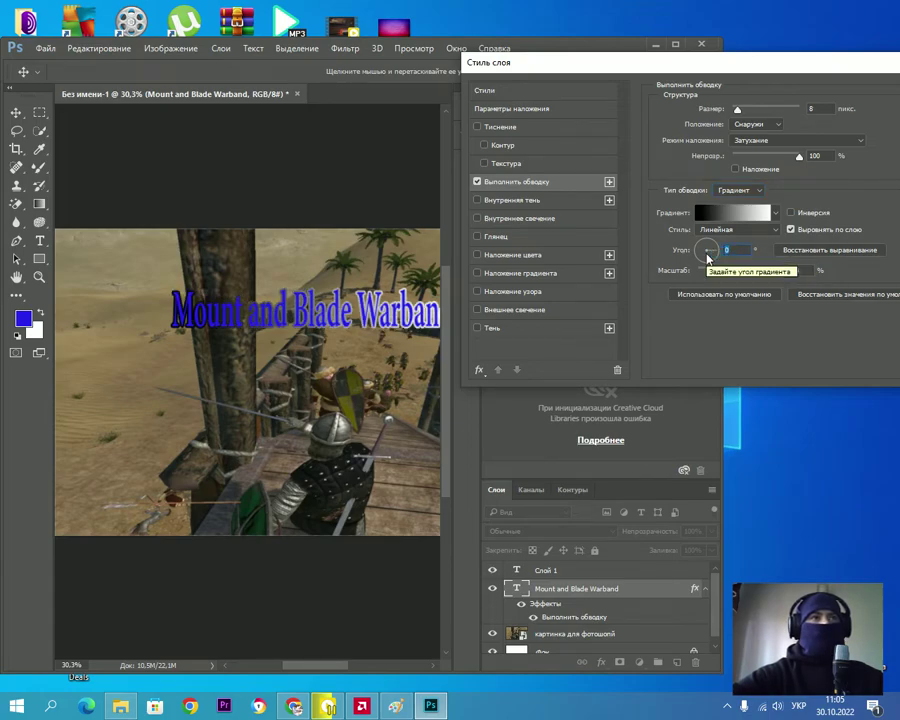
pyautogui.click(714, 246)
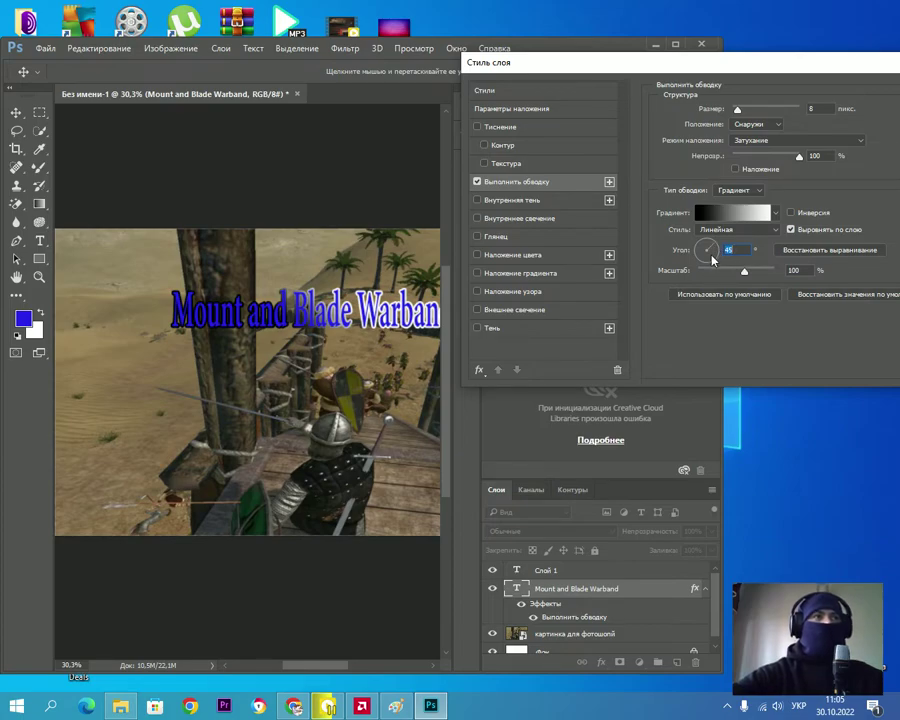
pyautogui.moveTo(712, 260); pyautogui.dragTo(703, 262)
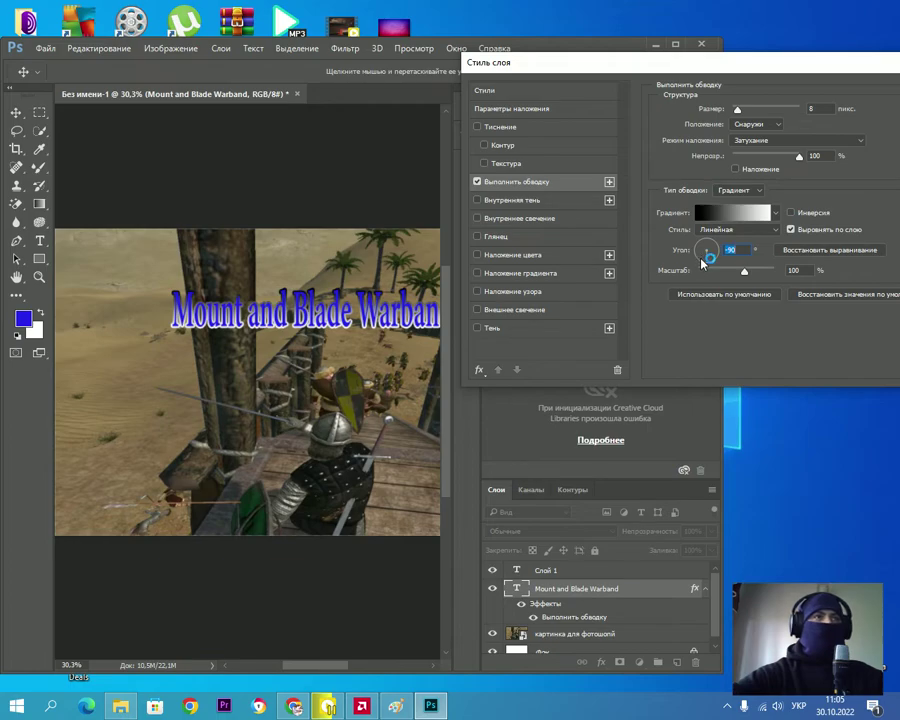
pyautogui.moveTo(703, 262); pyautogui.dragTo(707, 247)
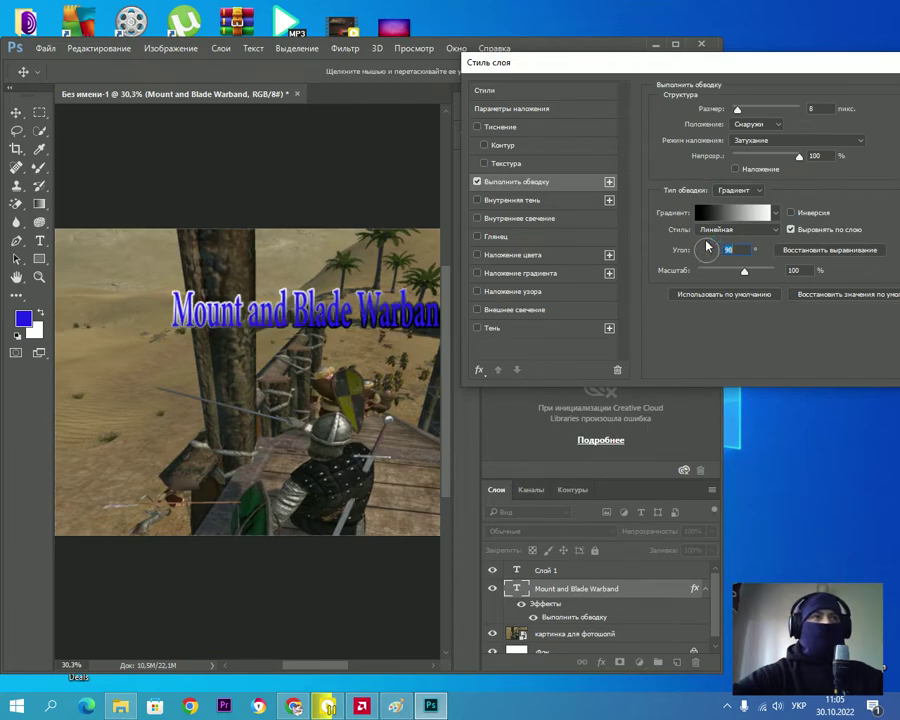
pyautogui.write('35')
pyautogui.click(708, 246)
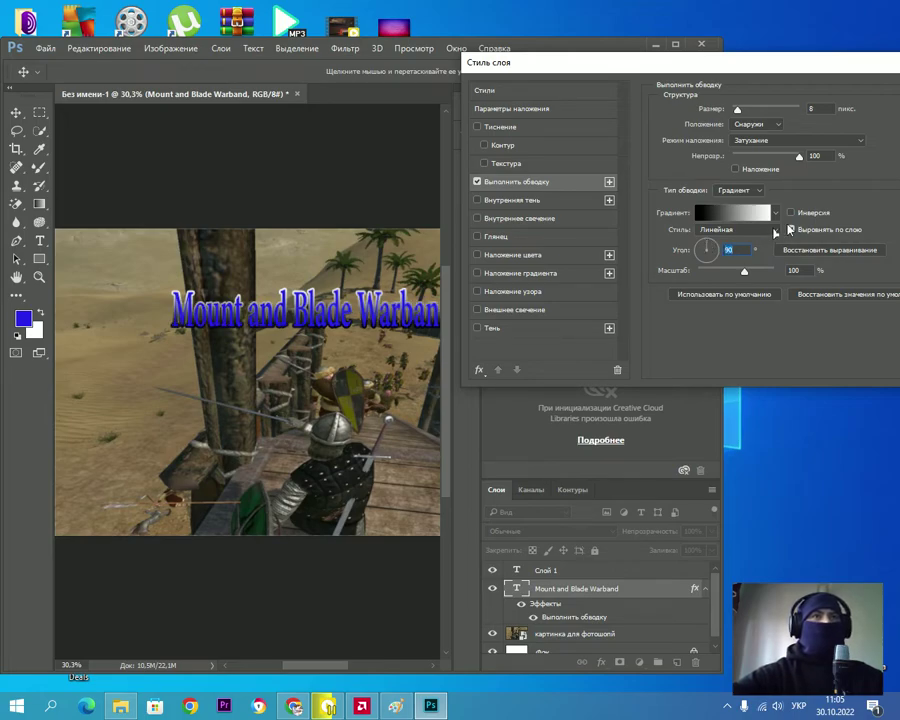
pyautogui.click(791, 212)
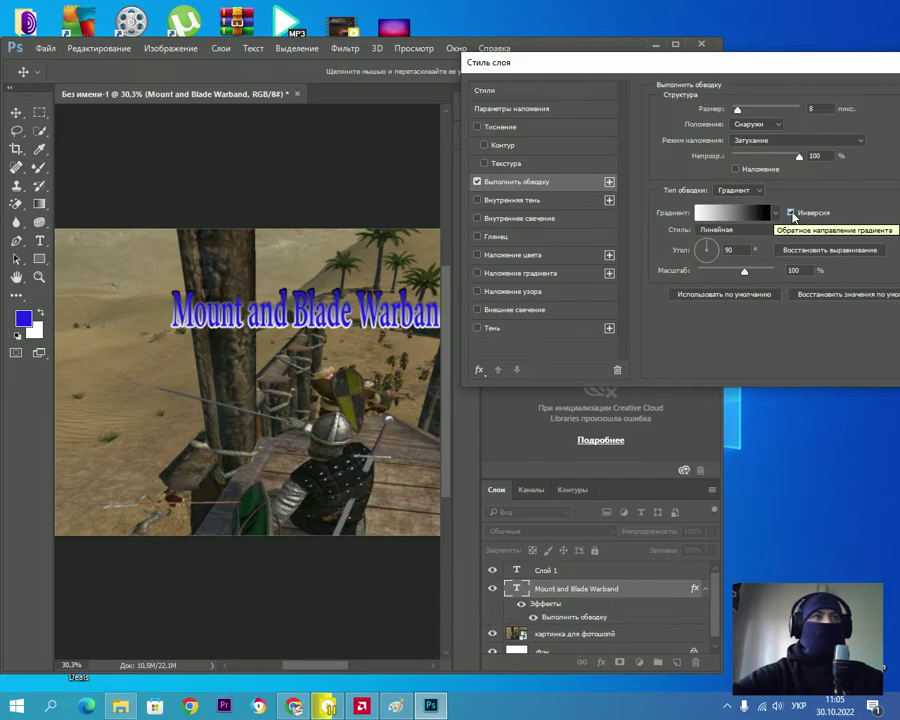
pyautogui.click(791, 212)
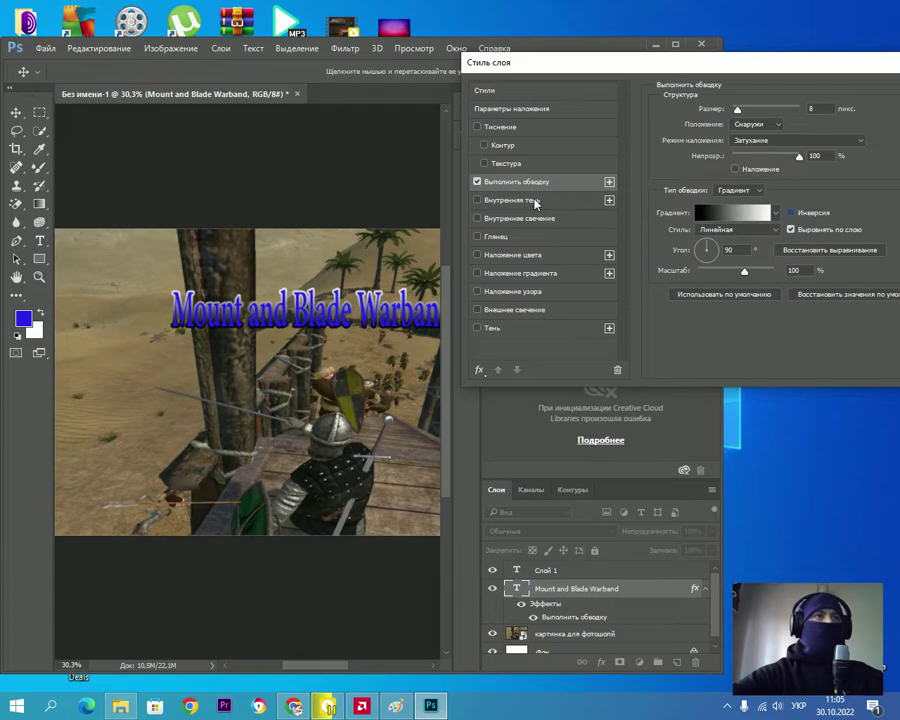
# Adjust the inner shadow: opacity to 5% and the angle value to 0.
pyautogui.click(533, 201)
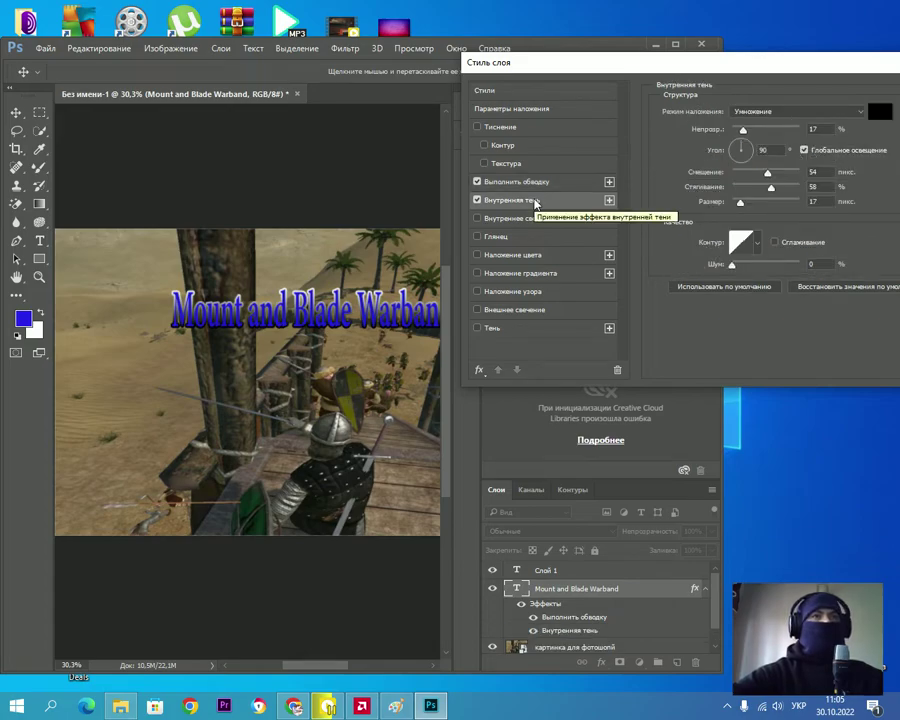
pyautogui.click(477, 200)
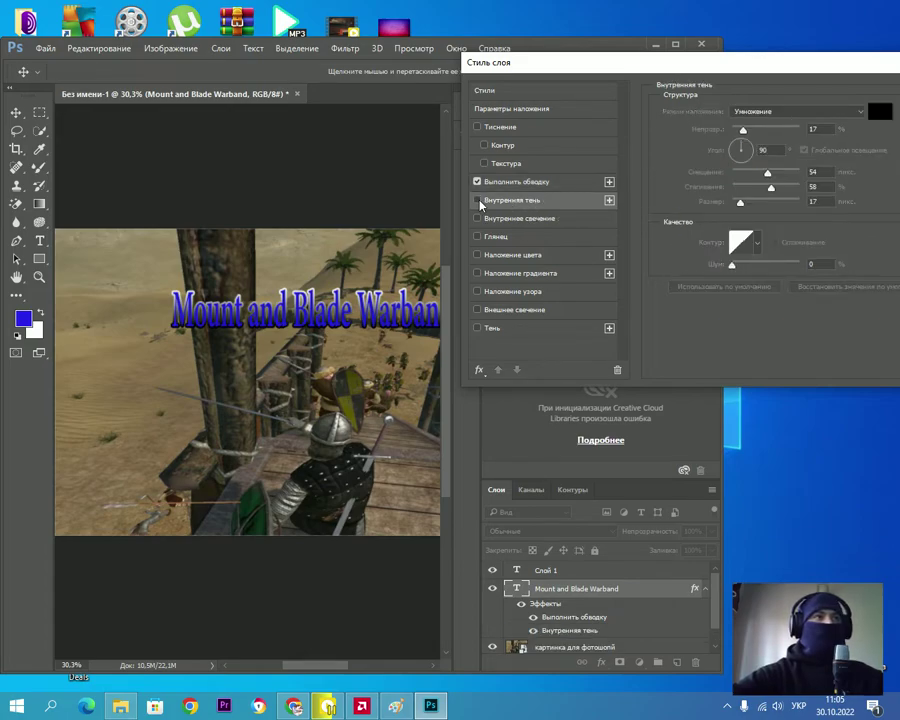
pyautogui.moveTo(743, 130)
pyautogui.mouseDown()
pyautogui.moveTo(760, 131)
pyautogui.moveTo(727, 134)
pyautogui.moveTo(736, 131)
pyautogui.mouseUp()
pyautogui.click(762, 150)
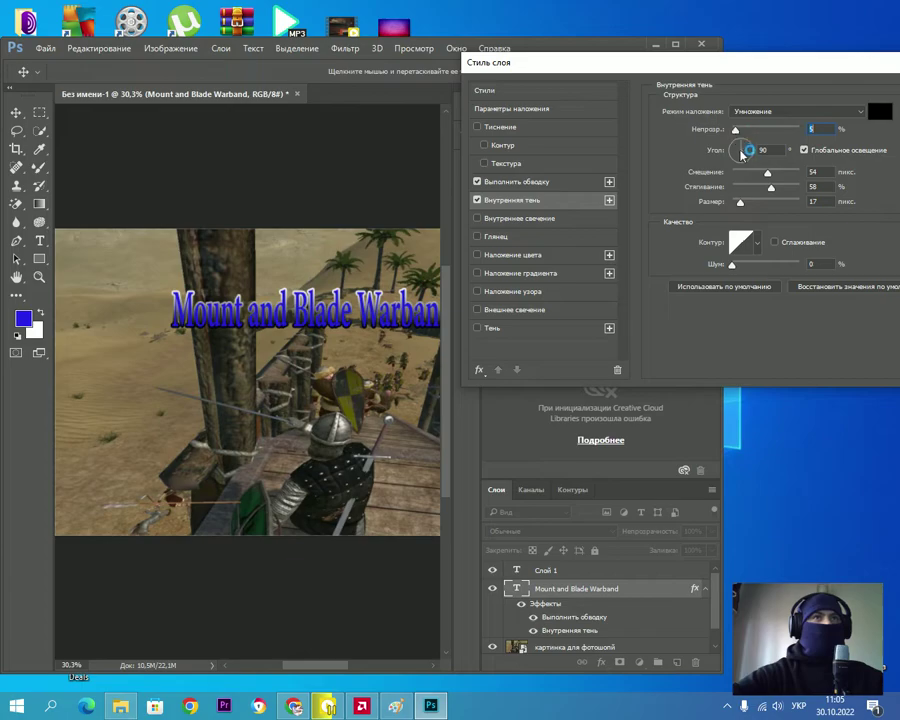
pyautogui.press('BackSpace')
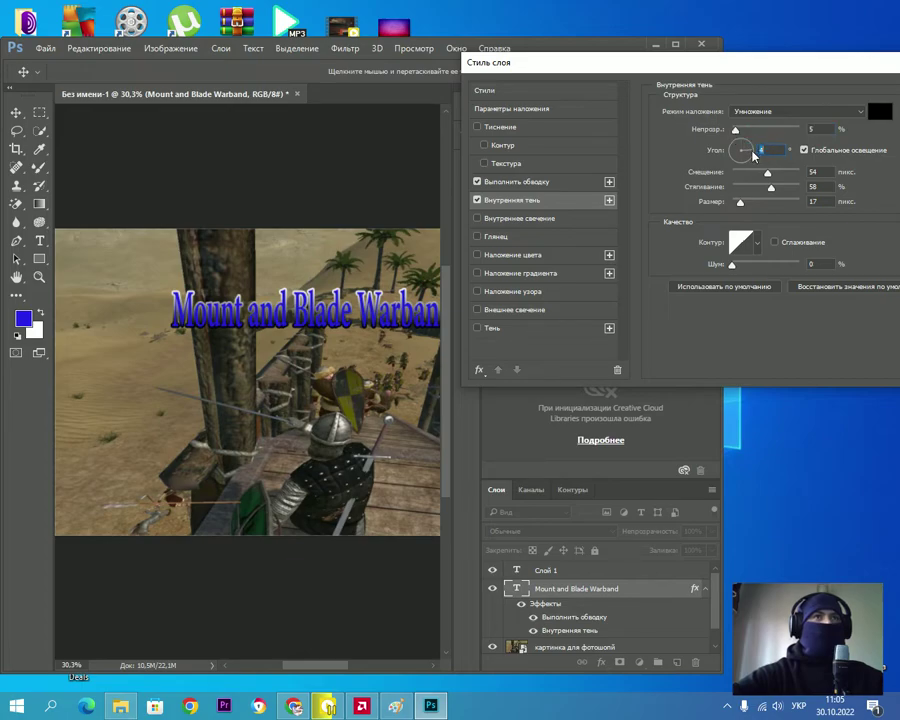
pyautogui.write('0')
# Try inner glow and colour overlay, remove both, and enable Outer Glow.
pyautogui.click(545, 219)
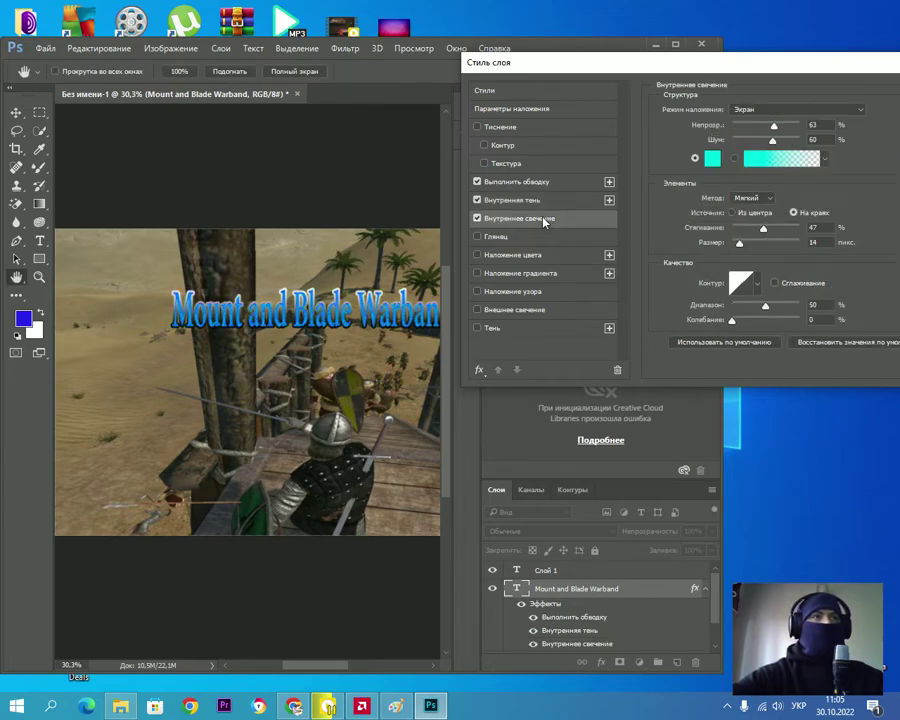
pyautogui.click(478, 219)
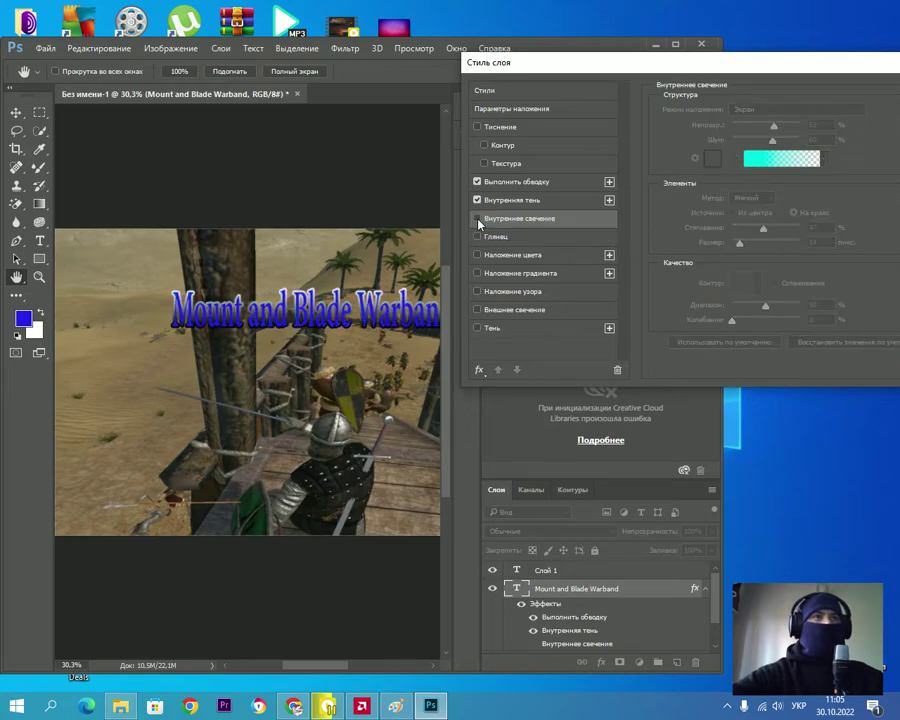
pyautogui.click(532, 256)
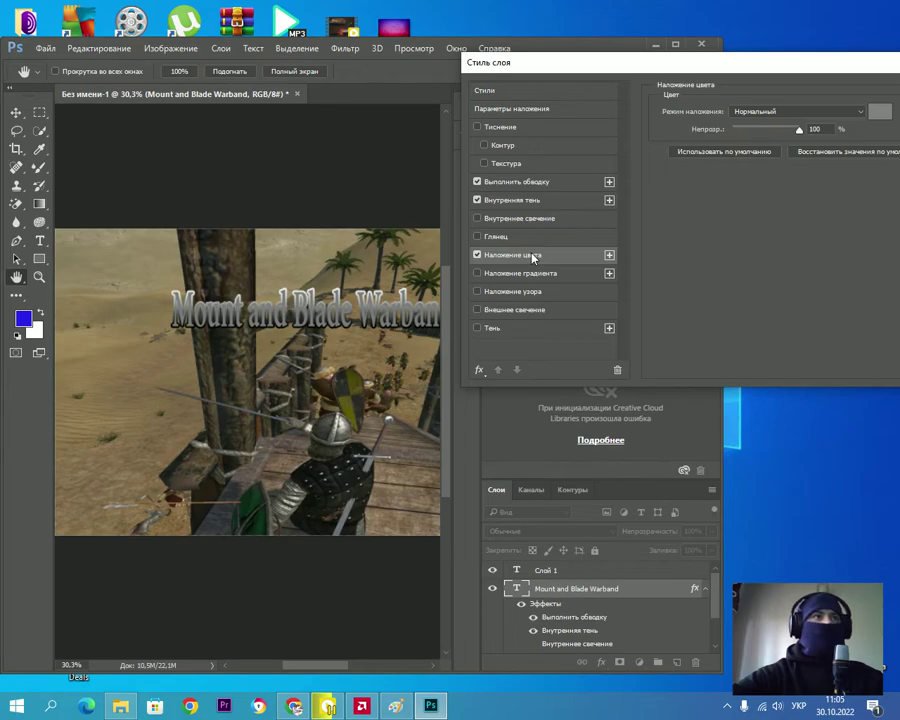
pyautogui.click(478, 256)
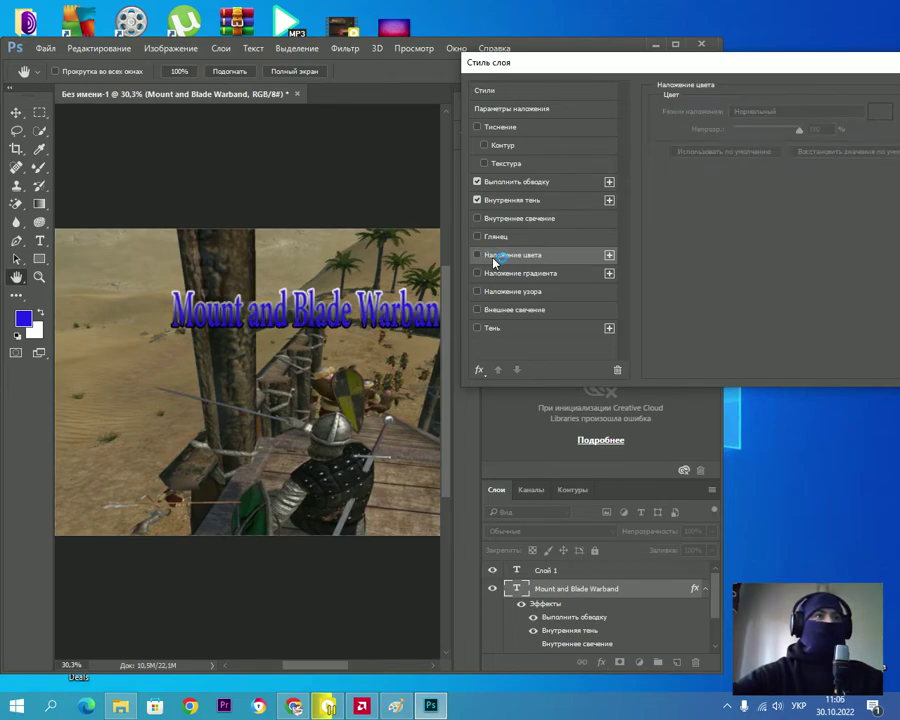
pyautogui.click(502, 317)
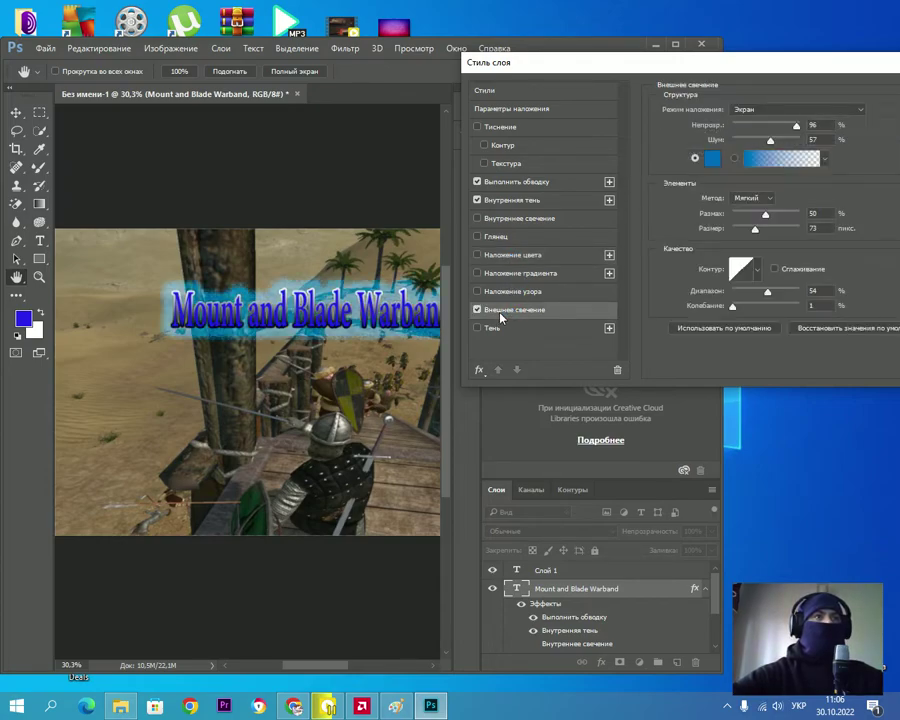
# Lower the outer glow opacity to 79% and make its colour light blue #9cc8ea.
pyautogui.moveTo(636, 68)
pyautogui.mouseDown()
pyautogui.moveTo(652, 52)
pyautogui.moveTo(639, 50)
pyautogui.mouseUp()
pyautogui.moveTo(799, 110)
pyautogui.mouseDown()
pyautogui.moveTo(784, 112)
pyautogui.moveTo(786, 124)
pyautogui.moveTo(757, 127)
pyautogui.moveTo(782, 123)
pyautogui.mouseUp()
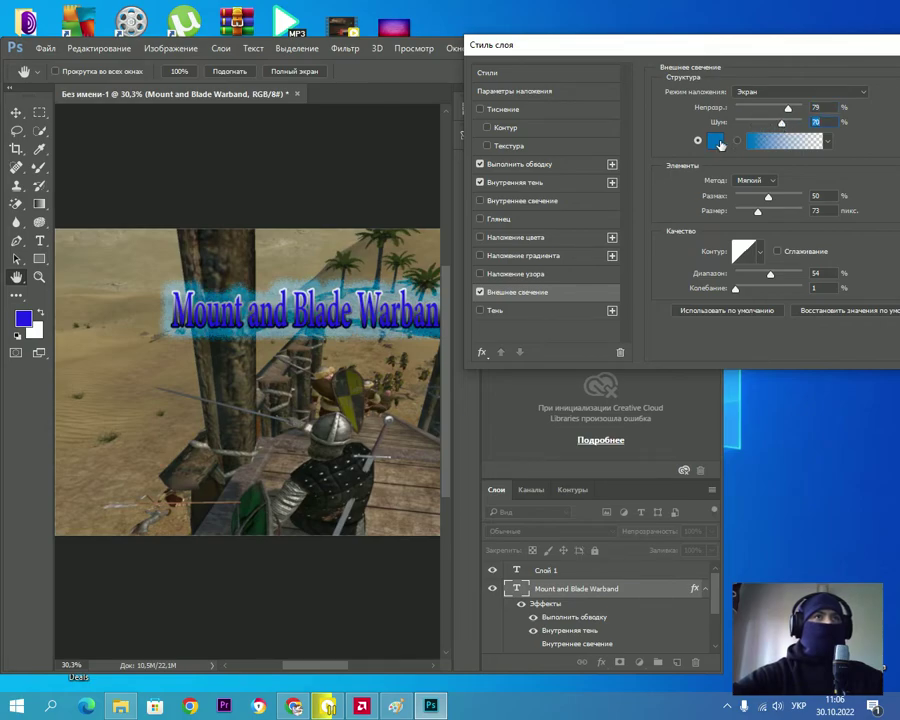
pyautogui.click(720, 143)
pyautogui.click(641, 366)
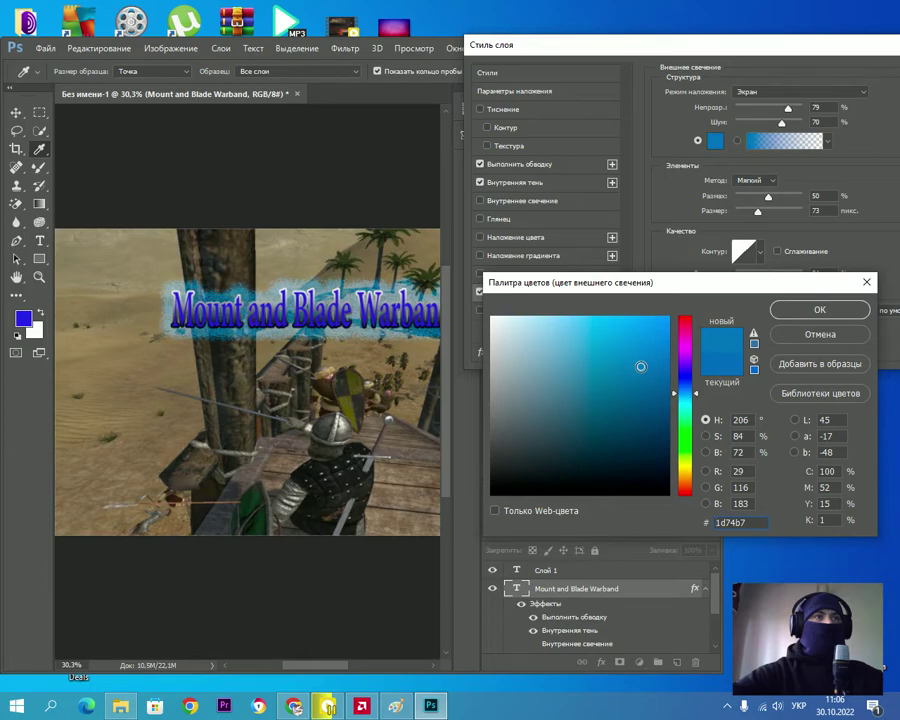
pyautogui.moveTo(641, 366); pyautogui.dragTo(566, 361)
pyautogui.click(550, 360)
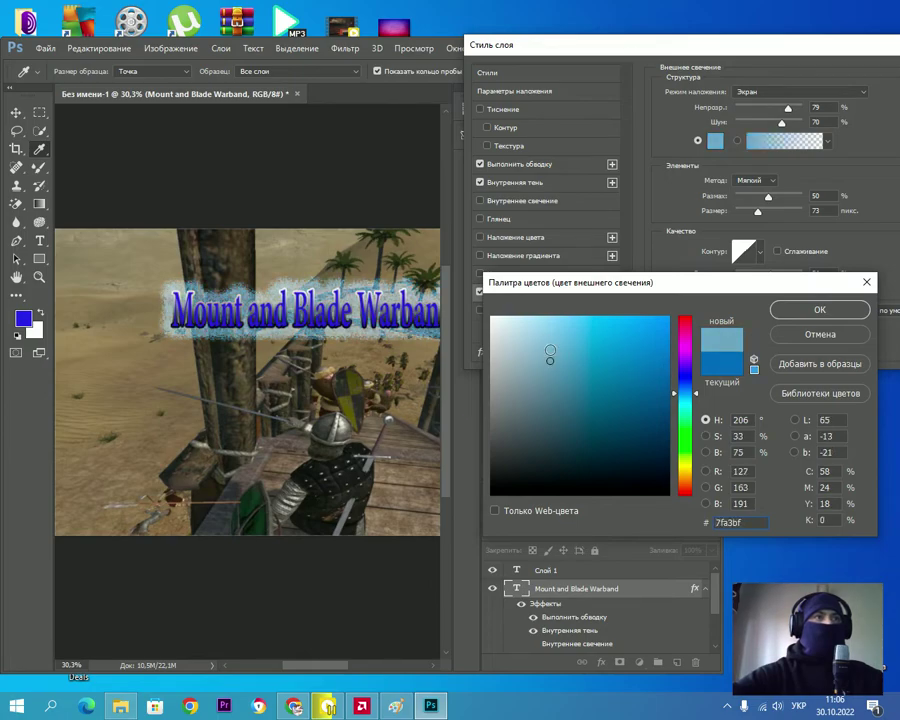
pyautogui.moveTo(550, 345); pyautogui.dragTo(550, 330)
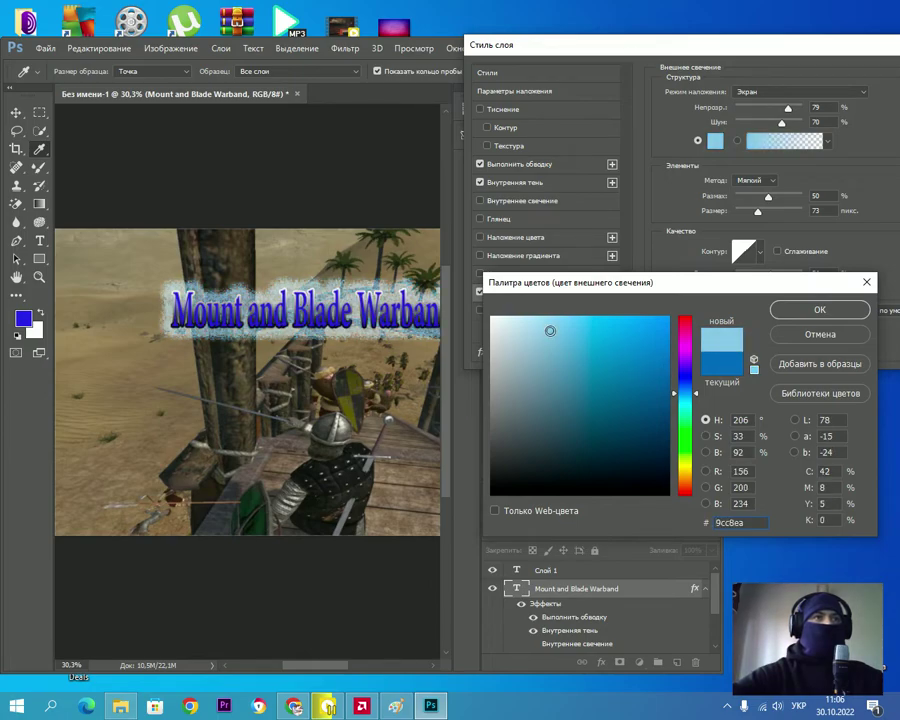
pyautogui.click(819, 309)
# Set outer glow spread 43%, range 51% and jitter 7%, then apply the layer style.
pyautogui.moveTo(769, 197)
pyautogui.mouseDown()
pyautogui.moveTo(801, 197)
pyautogui.moveTo(755, 201)
pyautogui.moveTo(764, 214)
pyautogui.mouseUp()
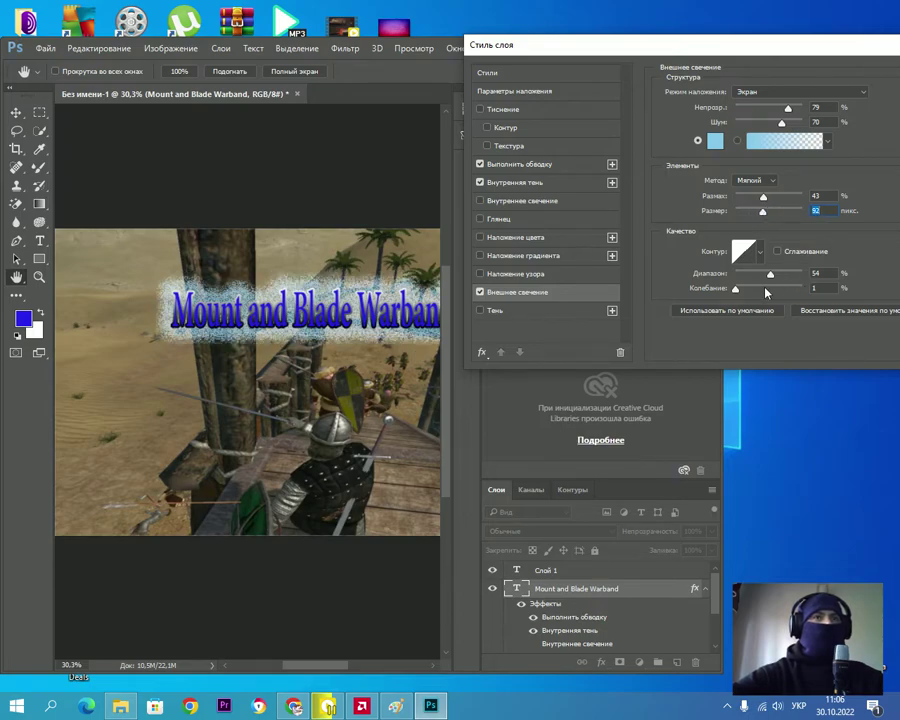
pyautogui.moveTo(771, 278)
pyautogui.mouseDown()
pyautogui.moveTo(803, 280)
pyautogui.moveTo(769, 280)
pyautogui.mouseUp()
pyautogui.moveTo(756, 289)
pyautogui.mouseDown()
pyautogui.moveTo(764, 290)
pyautogui.moveTo(739, 291)
pyautogui.mouseUp()
pyautogui.moveTo(732, 49)
pyautogui.mouseDown()
pyautogui.moveTo(575, 50)
pyautogui.moveTo(652, 46)
pyautogui.mouseUp()
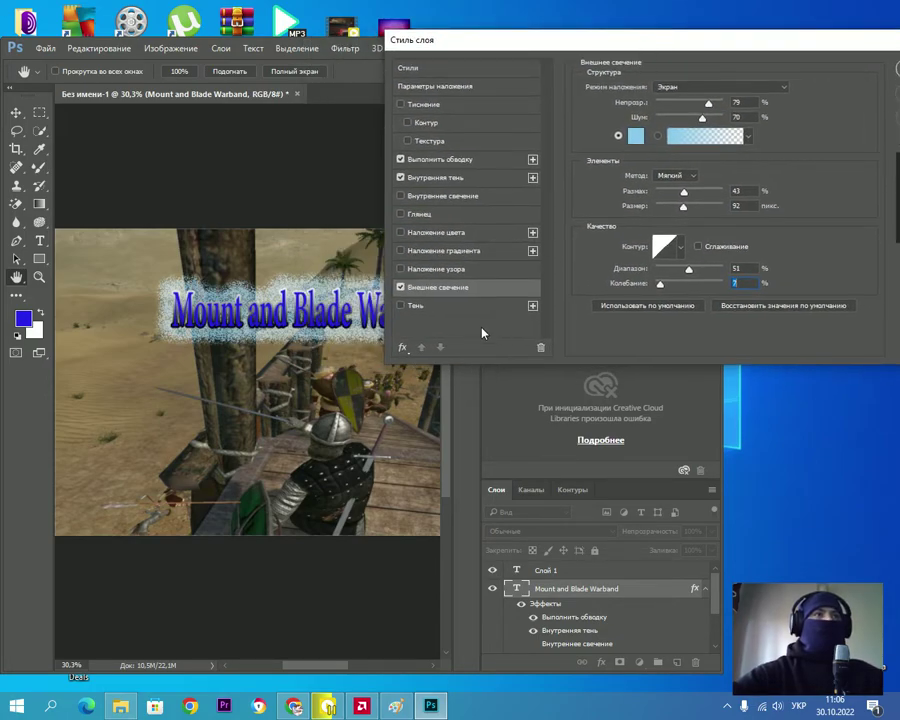
pyautogui.moveTo(759, 40); pyautogui.dragTo(478, 72)
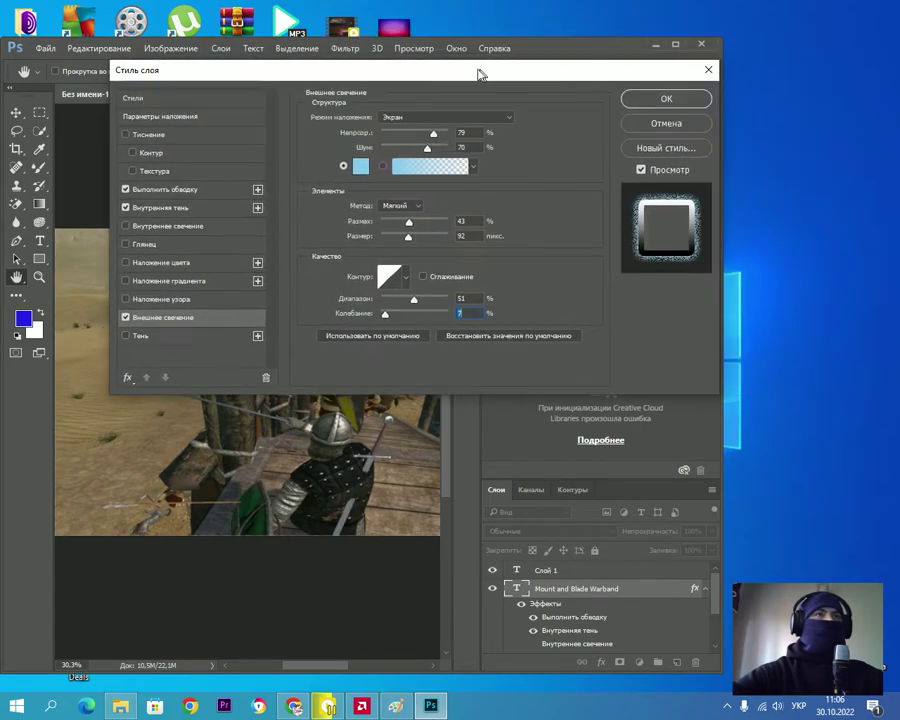
pyautogui.click(661, 99)
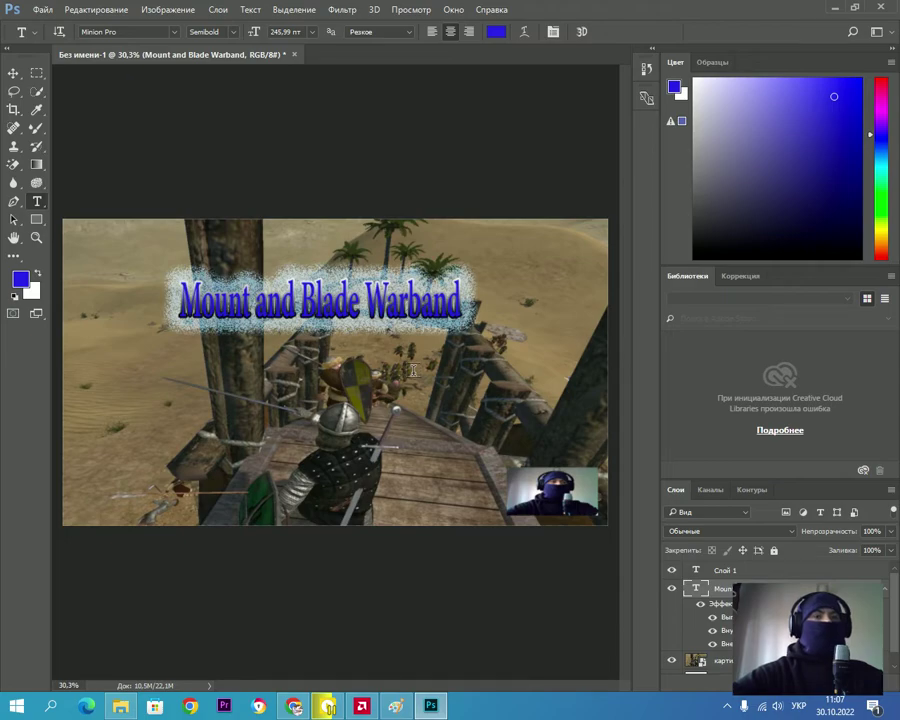
# Start Save As and choose JPEG as the file format.
pyautogui.click(42, 12)
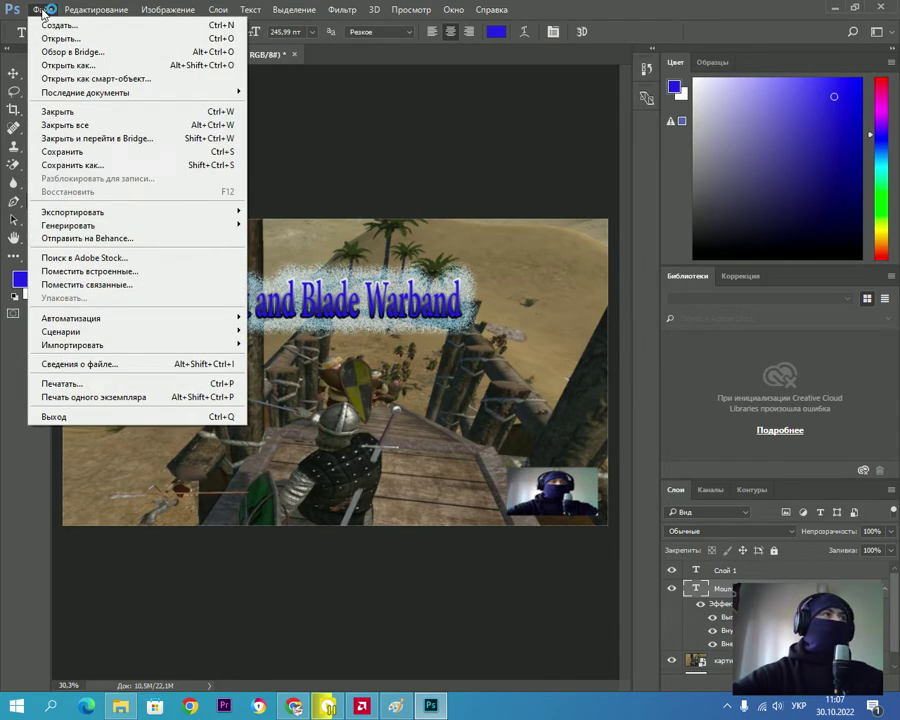
pyautogui.click(108, 168)
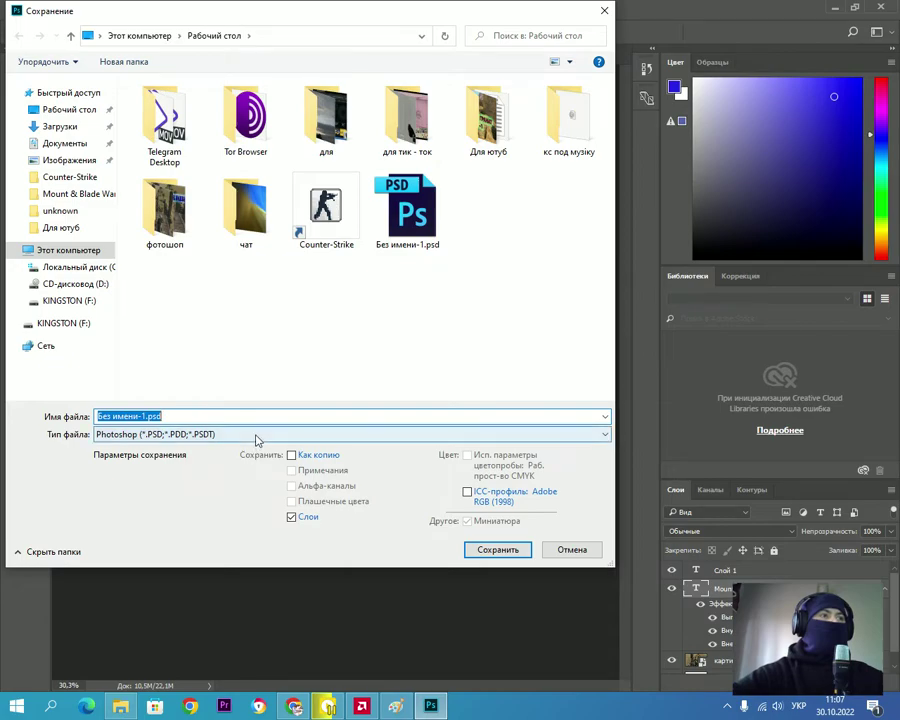
pyautogui.click(257, 436)
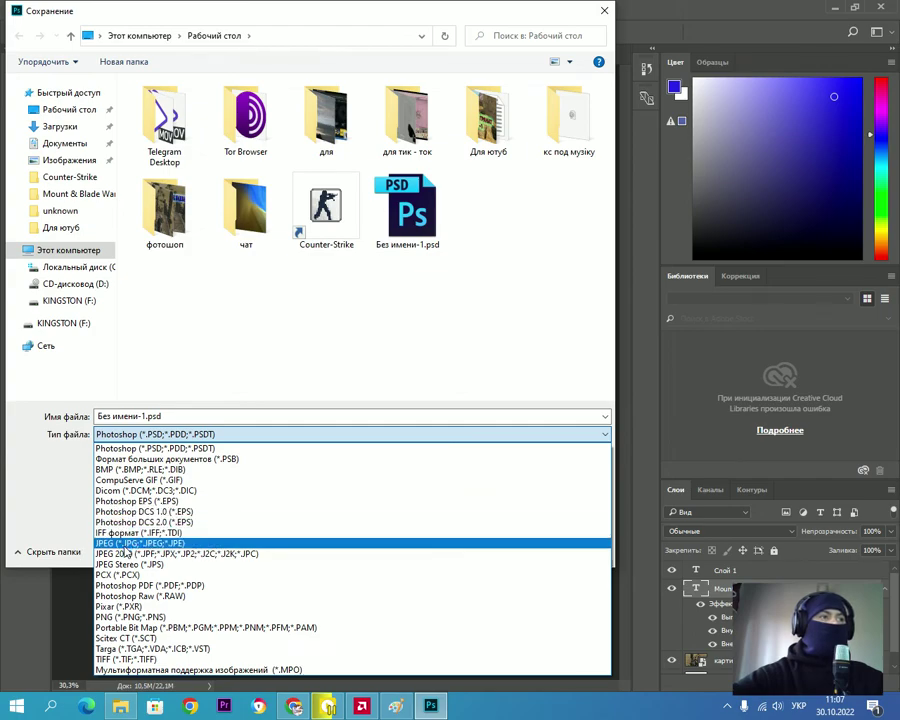
pyautogui.click(118, 544)
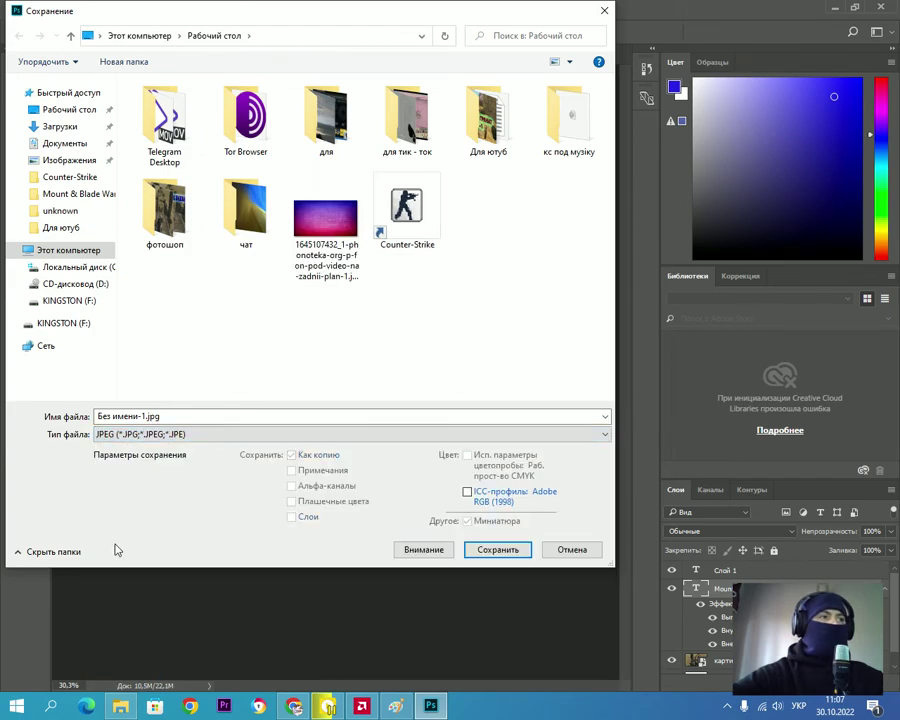
# Name the file Фойл1.jpg, save it, and accept the JPEG quality options.
pyautogui.doubleClick(117, 416)
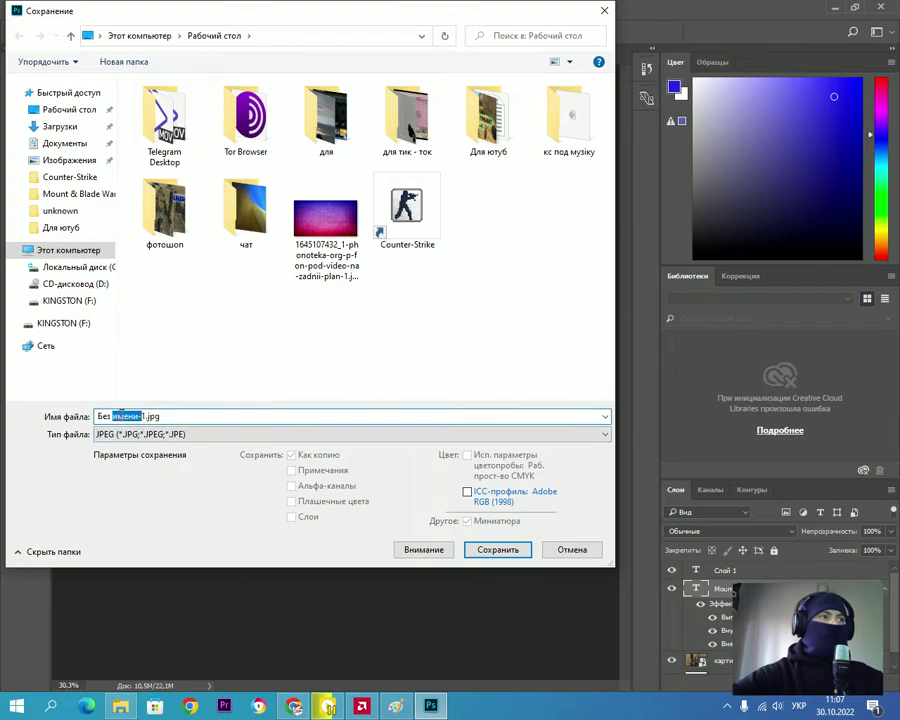
pyautogui.moveTo(143, 416); pyautogui.dragTo(96, 416)
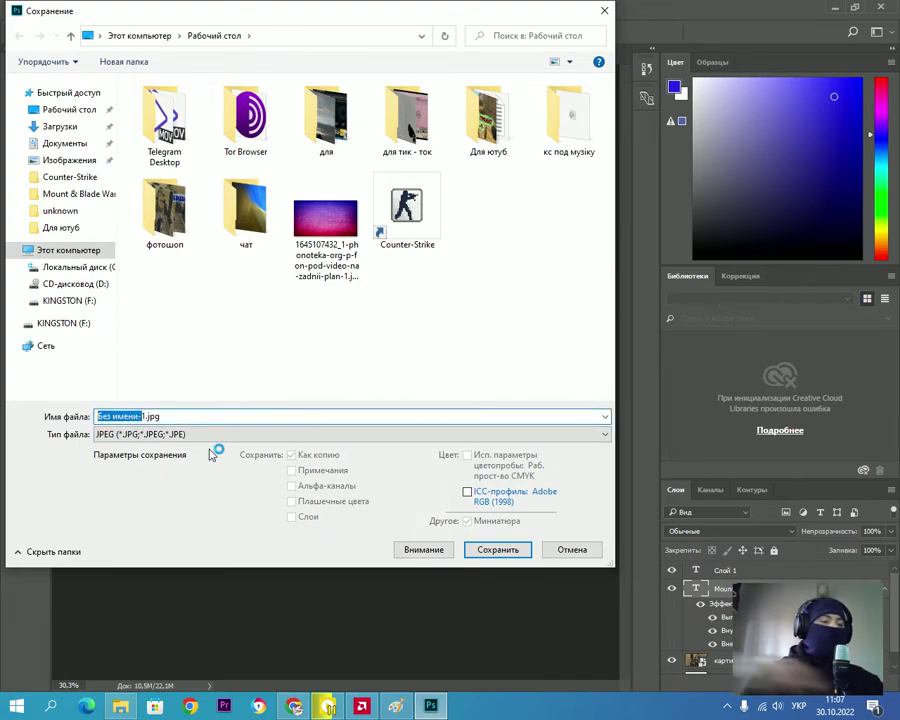
pyautogui.write('Фойл')
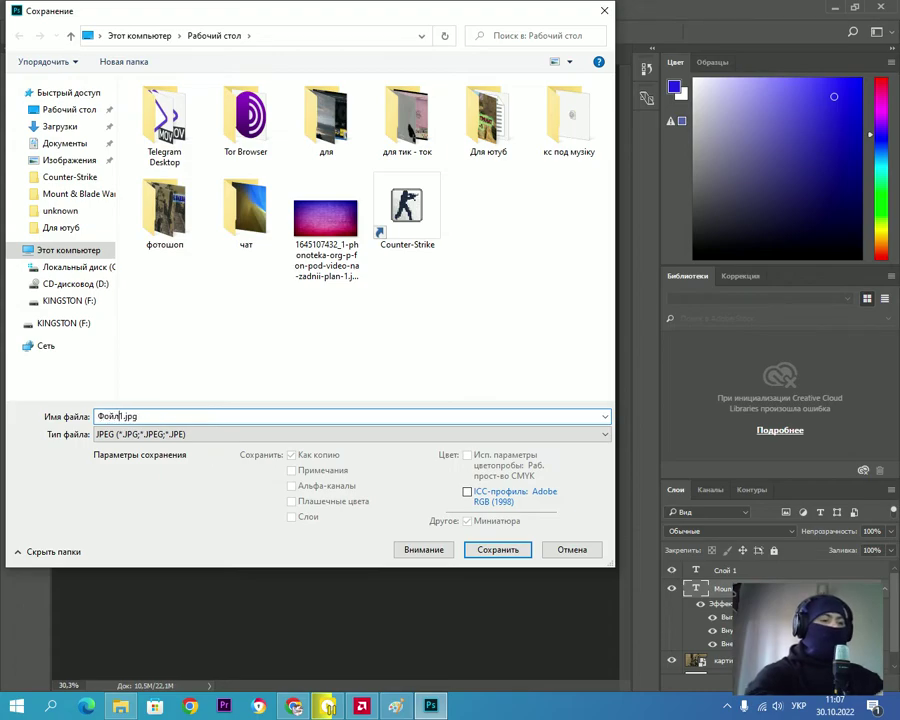
pyautogui.click(497, 550)
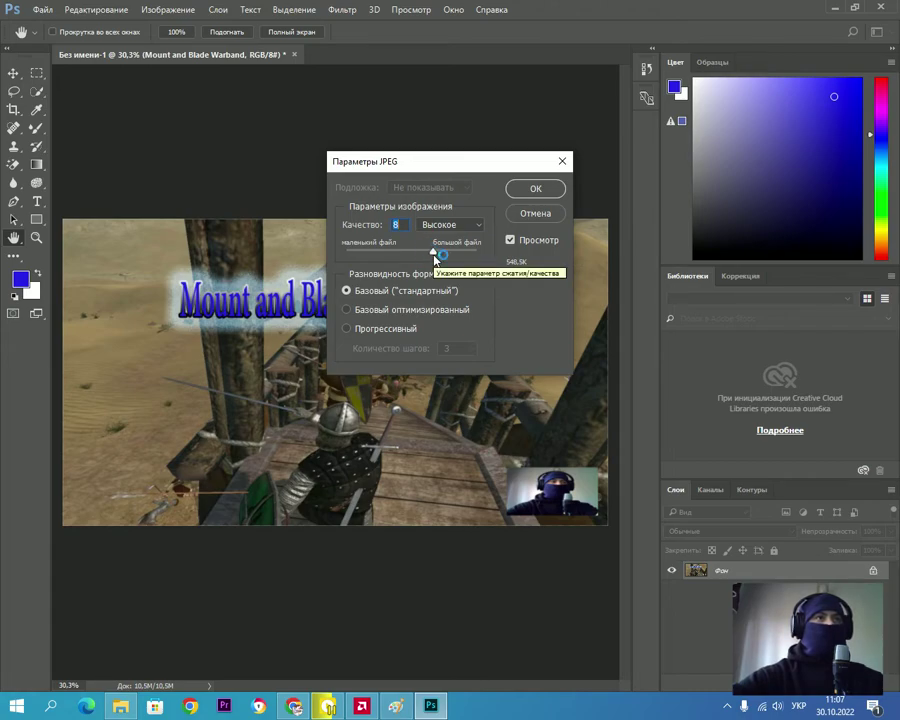
pyautogui.click(533, 190)
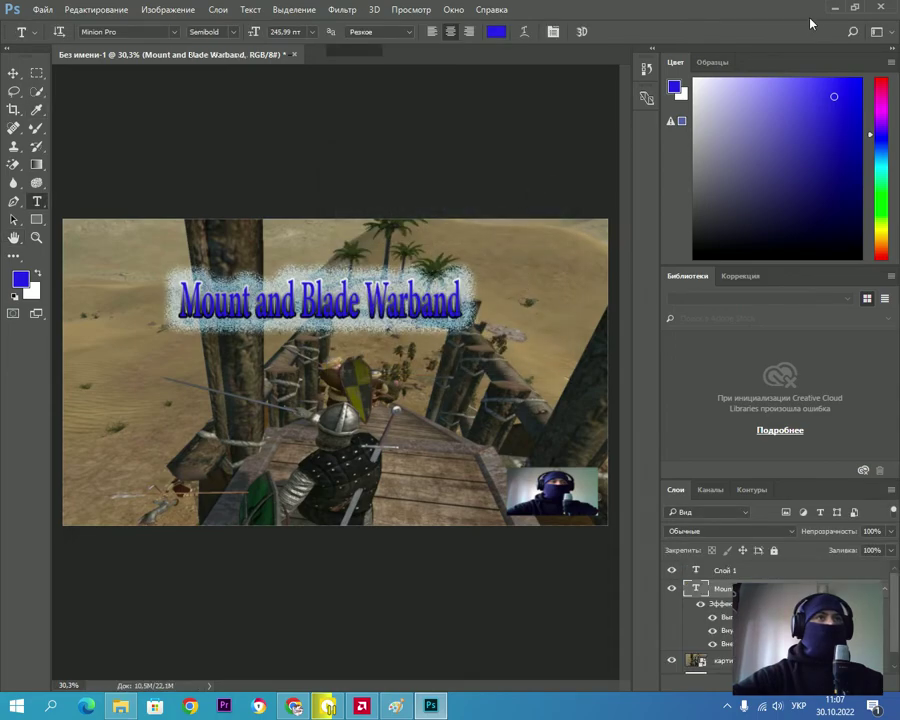
pyautogui.click(832, 11)
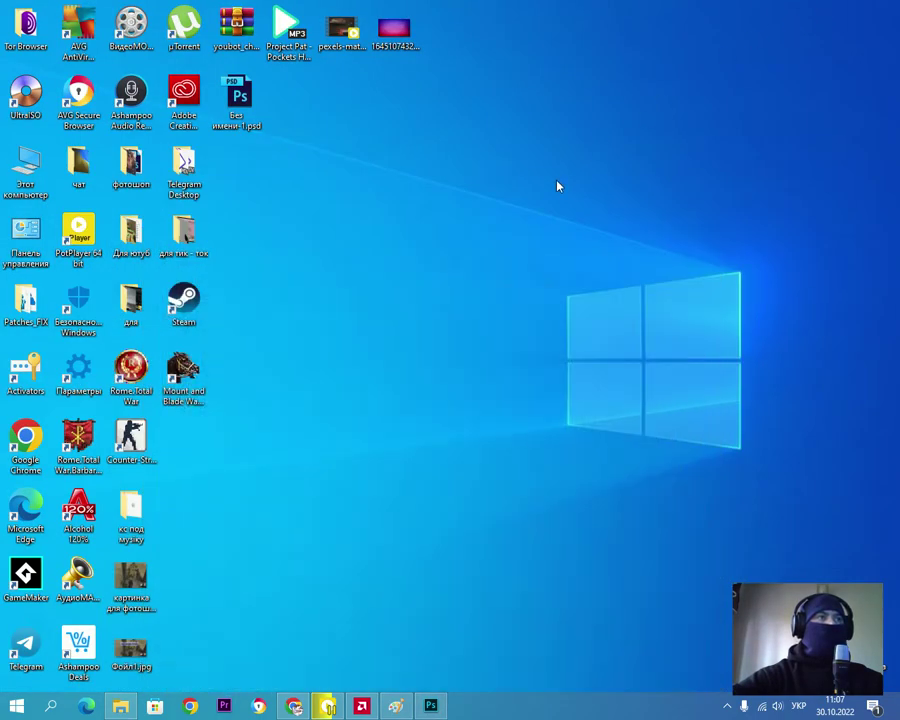
pyautogui.moveTo(130, 648); pyautogui.dragTo(195, 440)
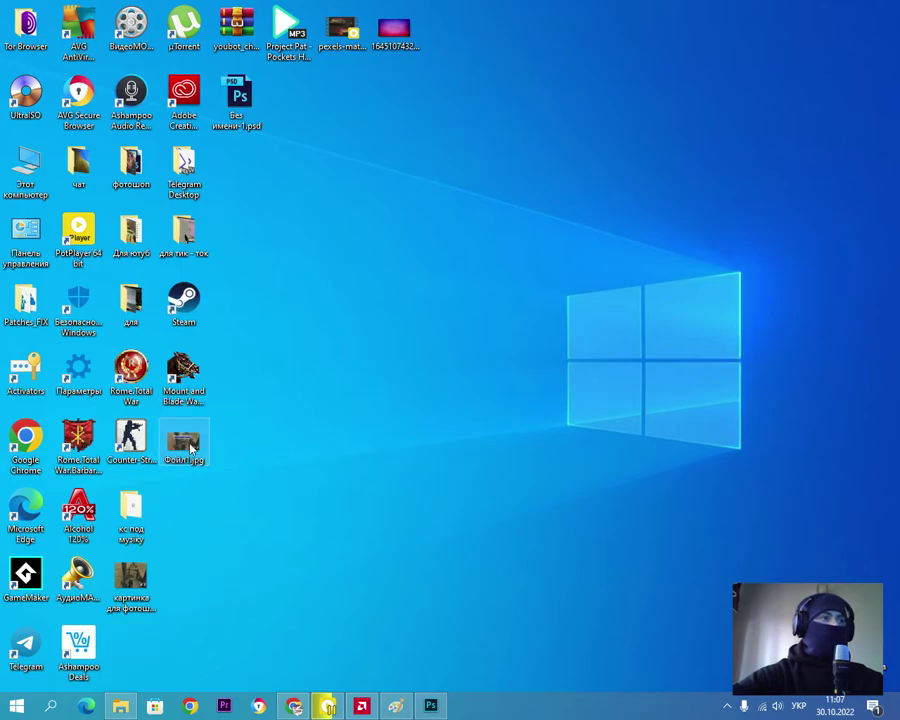
pyautogui.doubleClick(192, 448)
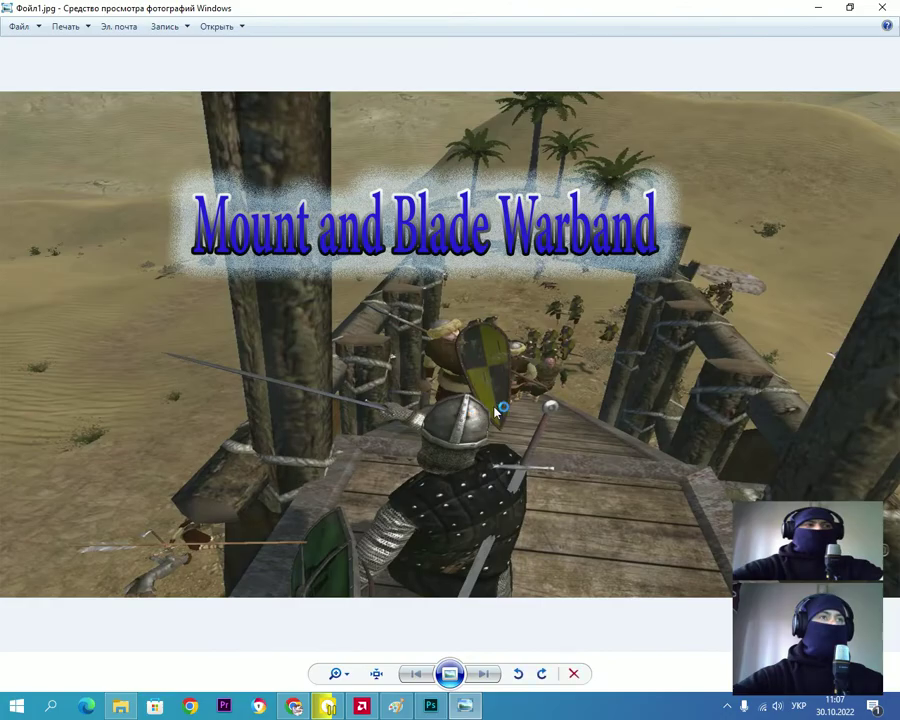
pyautogui.click(849, 7)
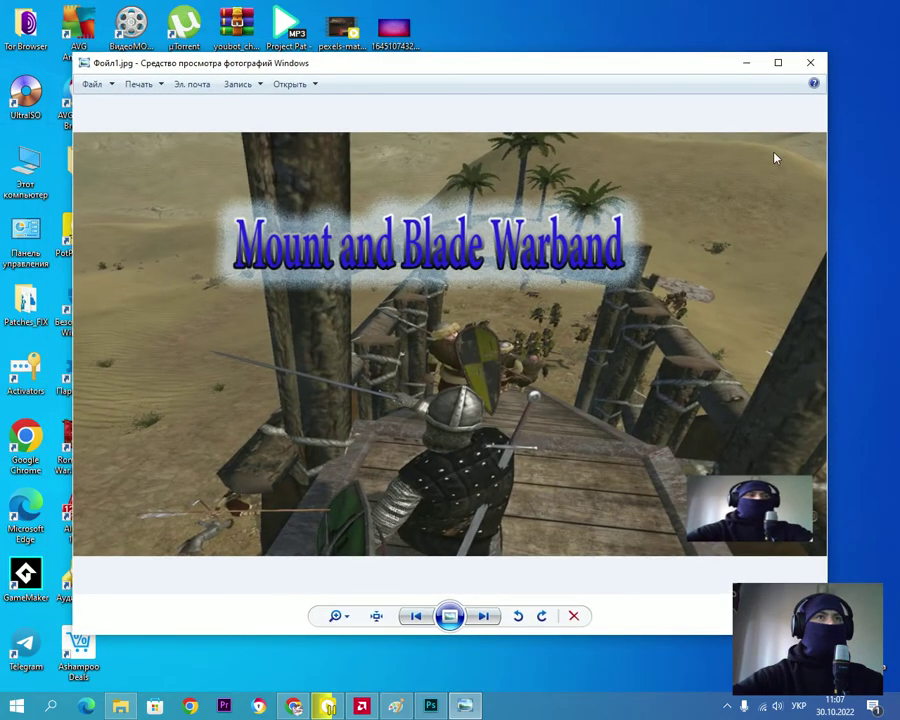
pyautogui.click(779, 60)
pyautogui.click(450, 673)
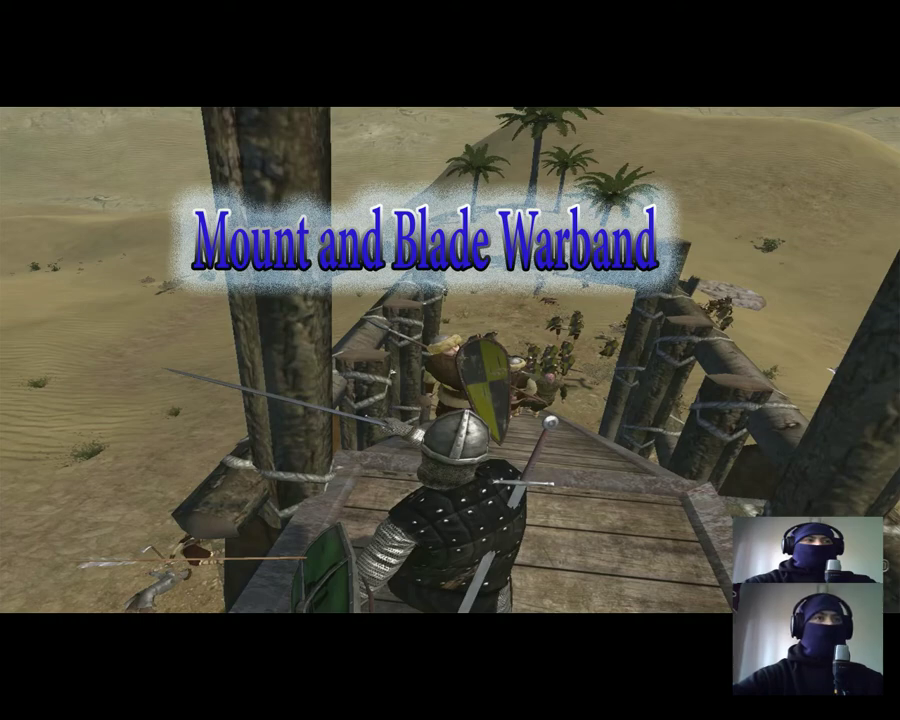
pyautogui.press('Escape')
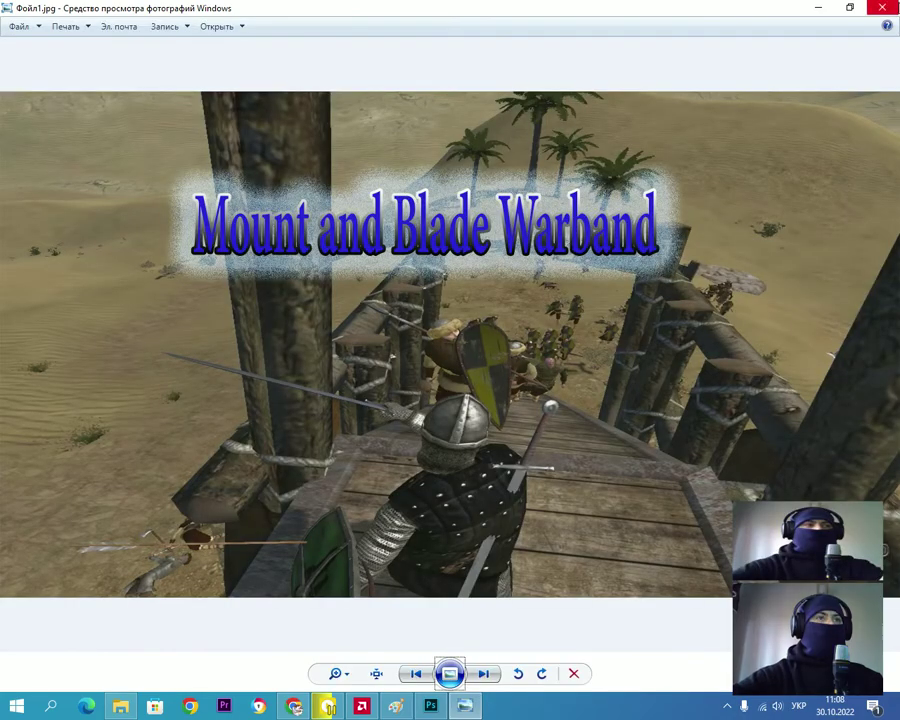
pyautogui.click(882, 8)
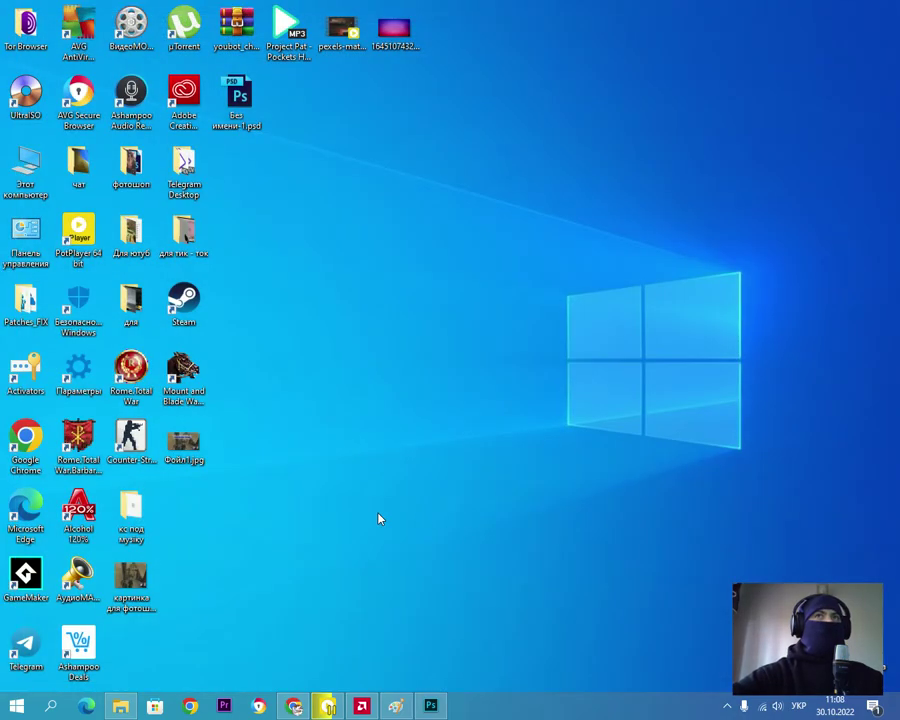
pyautogui.click(430, 706)
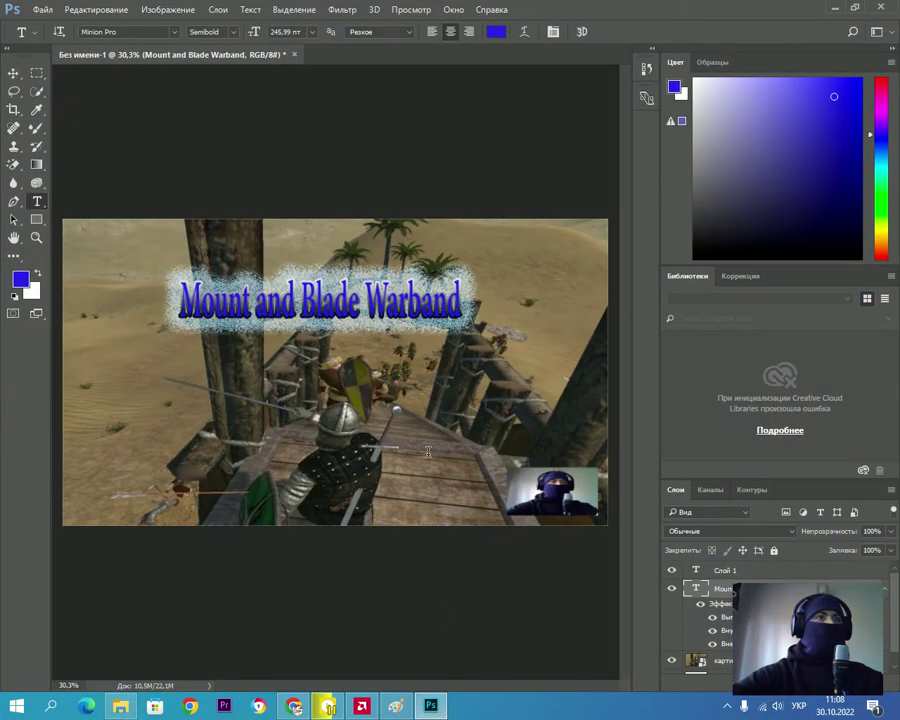